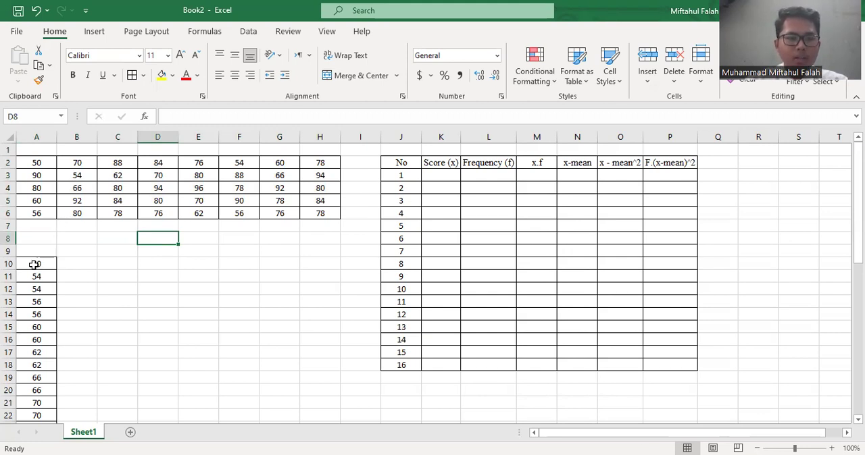
Delete the existing score list in A10:A49 and move the shifted table rows I10:O18 back to J10:P18
{"action": "left_click_drag", "start_coordinate": [33, 265], "coordinate": [36, 290]}
{"action": "left_click_drag", "start_coordinate": [40, 433], "coordinate": [43, 401]}
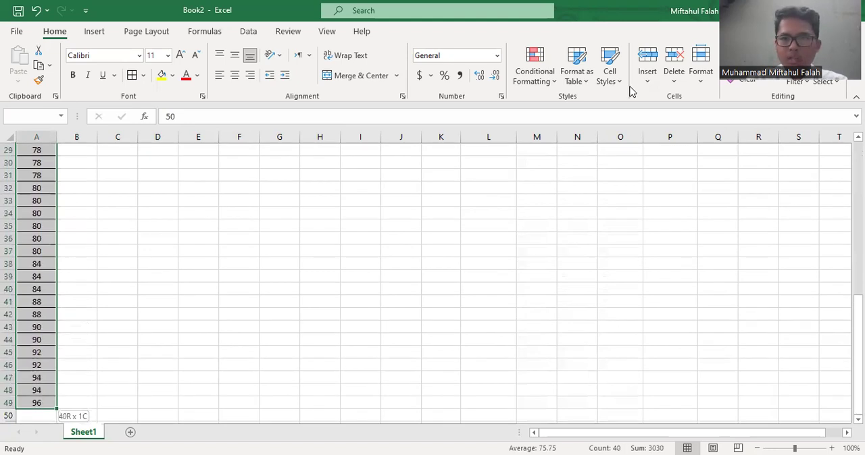
{"action": "left_click", "coordinate": [666, 63]}
{"action": "left_click", "coordinate": [255, 339]}
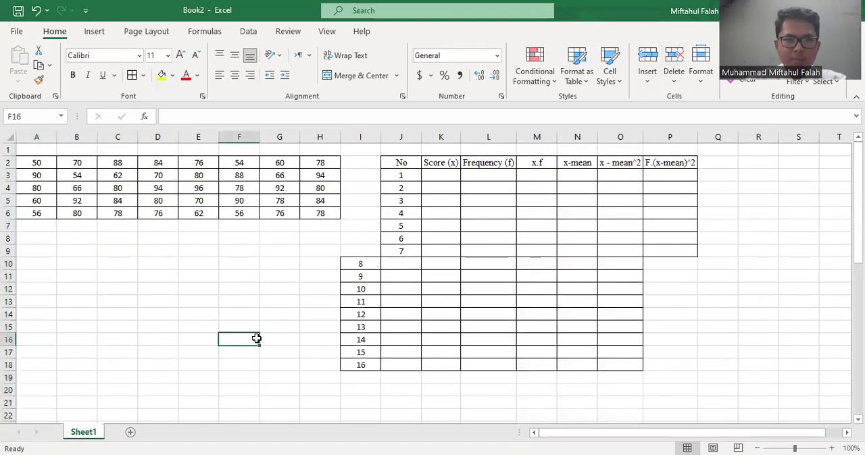
{"action": "left_click_drag", "start_coordinate": [367, 266], "coordinate": [621, 365]}
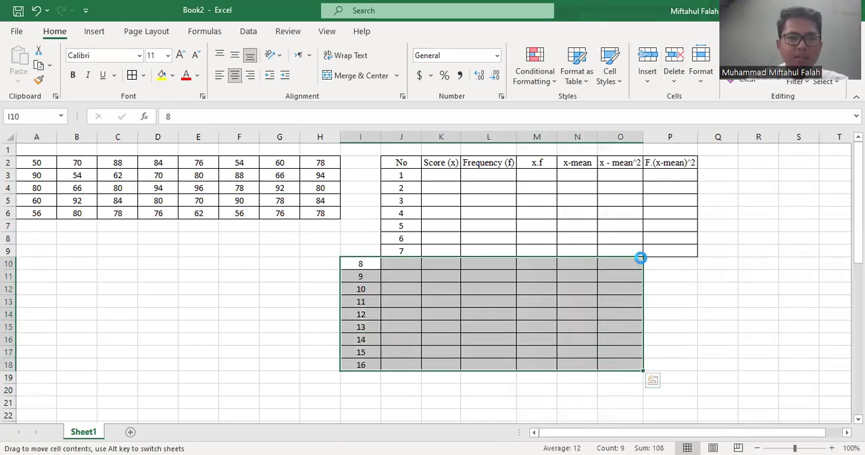
{"action": "left_click_drag", "start_coordinate": [639, 258], "coordinate": [672, 262]}
Copy the score data in A2:H6 and paste it starting at A10
{"action": "left_click_drag", "start_coordinate": [36, 163], "coordinate": [317, 212]}
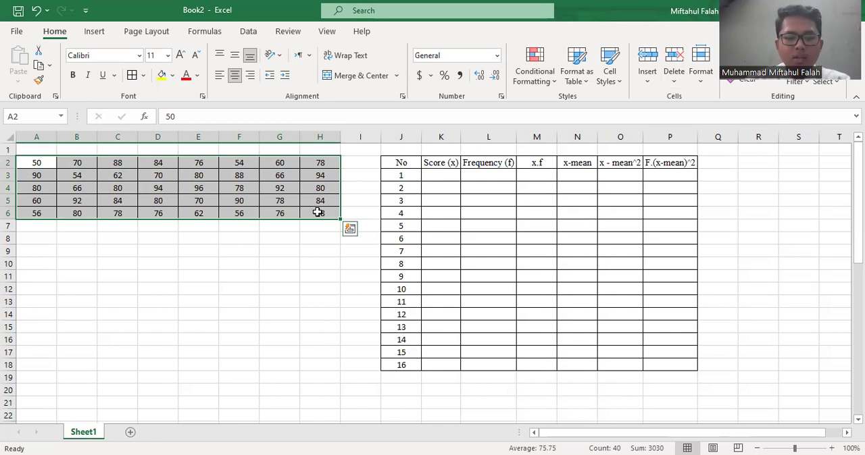
{"action": "key", "text": "ctrl+c"}
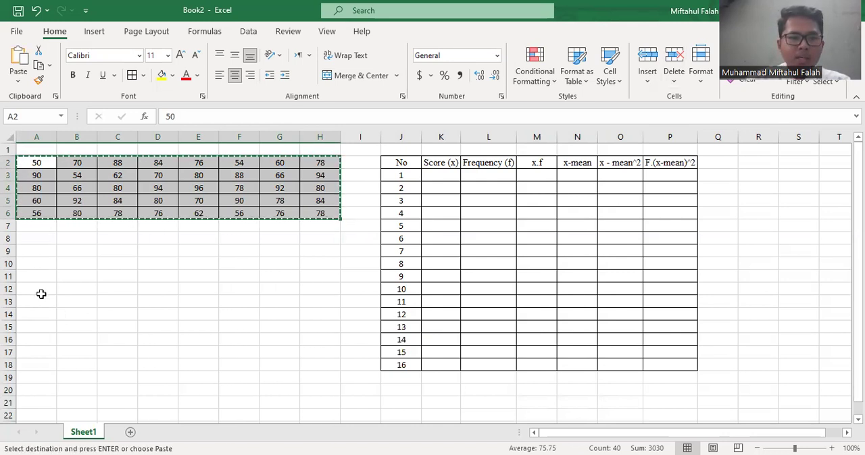
{"action": "left_click", "coordinate": [27, 266]}
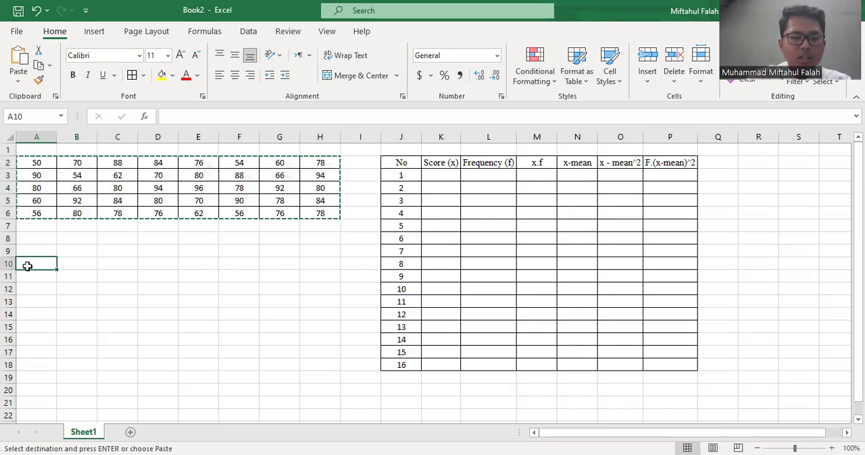
{"action": "key", "text": "ctrl+v"}
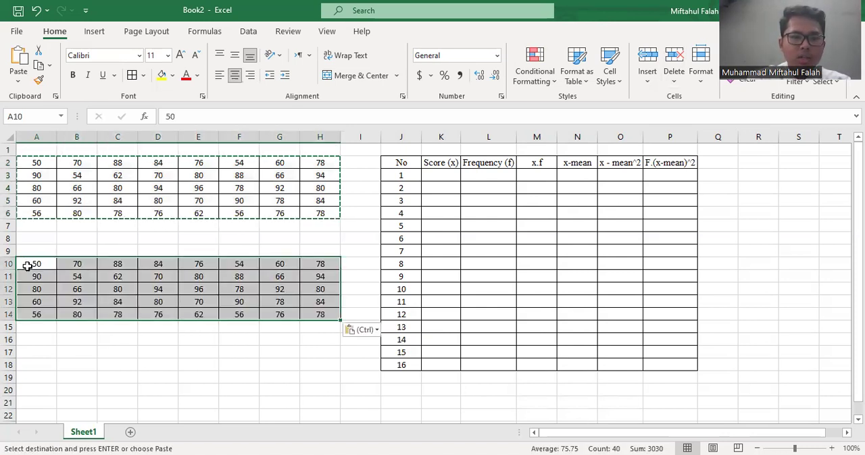
Start stacking the copied scores in column A: move B10:H14 to A15, B15:G19 to A20, and B20:F24 to A25
{"action": "left_click", "coordinate": [86, 264]}
{"action": "left_click_drag", "start_coordinate": [86, 263], "coordinate": [335, 315]}
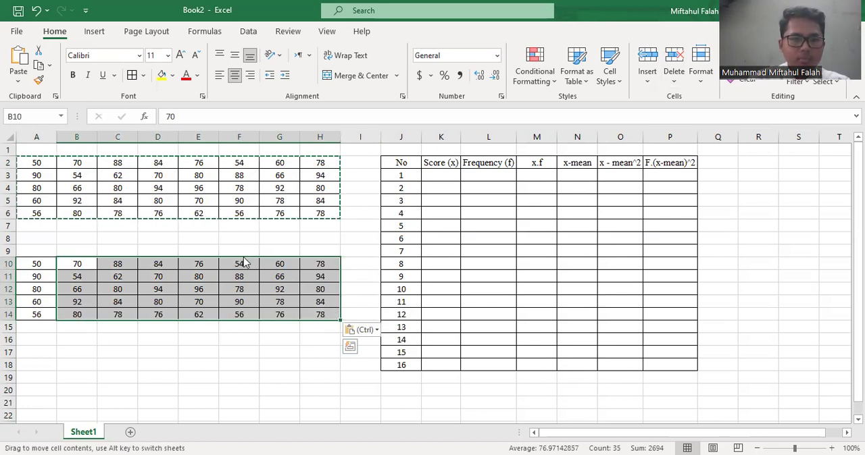
{"action": "left_click_drag", "start_coordinate": [243, 259], "coordinate": [174, 321]}
{"action": "left_click_drag", "start_coordinate": [77, 327], "coordinate": [268, 378]}
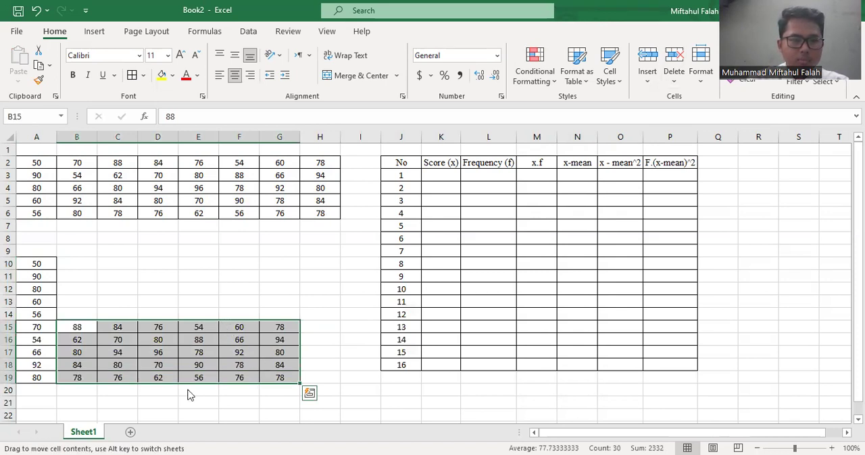
{"action": "left_click_drag", "start_coordinate": [112, 363], "coordinate": [77, 352]}
{"action": "left_click_drag", "start_coordinate": [77, 315], "coordinate": [233, 363]}
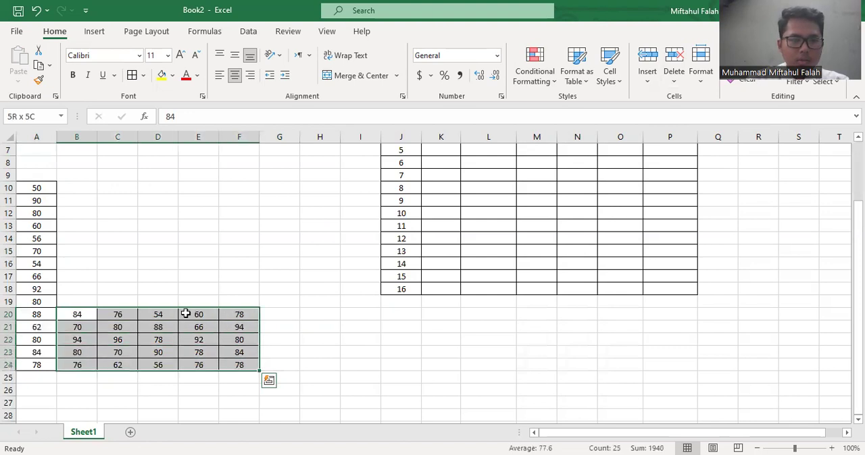
{"action": "left_click_drag", "start_coordinate": [171, 314], "coordinate": [126, 376]}
Continue stacking the scores in column A by moving B25:E29 to A30 and B30:D34 to A35
{"action": "scroll", "coordinate": [85, 268], "scroll_direction": "down", "scroll_amount": 3}
{"action": "left_click", "coordinate": [83, 266]}
{"action": "left_click_drag", "start_coordinate": [156, 279], "coordinate": [208, 310]}
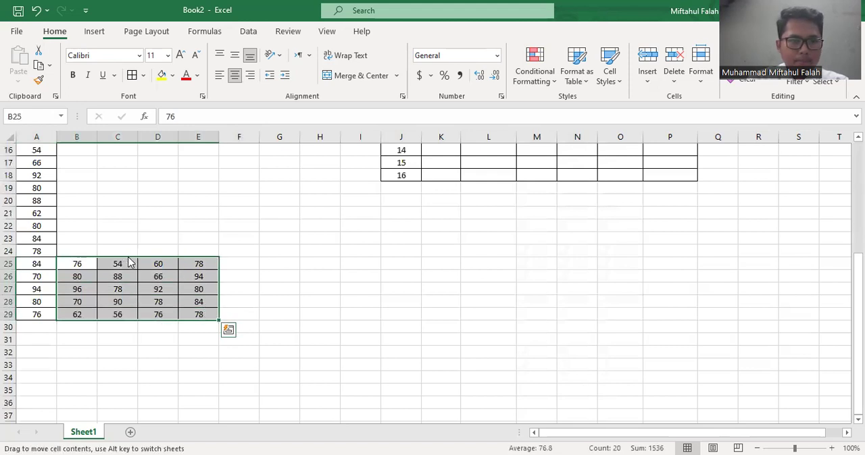
{"action": "left_click_drag", "start_coordinate": [74, 321], "coordinate": [35, 383]}
{"action": "left_click_drag", "start_coordinate": [79, 328], "coordinate": [160, 378]}
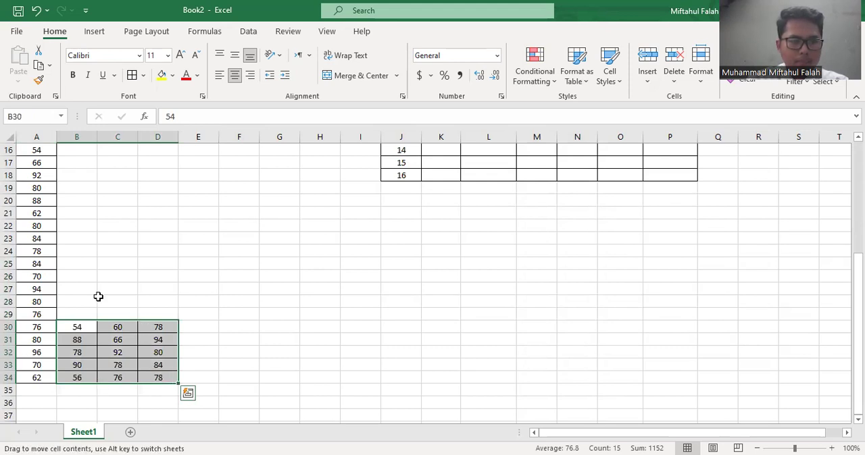
{"action": "left_click_drag", "start_coordinate": [85, 321], "coordinate": [40, 389]}
Finish the single score column by moving B35:C39 to A40 and the leftover column B40:B44 to A45
{"action": "scroll", "coordinate": [68, 337], "scroll_direction": "down", "scroll_amount": 3}
{"action": "left_click_drag", "start_coordinate": [85, 277], "coordinate": [115, 326]}
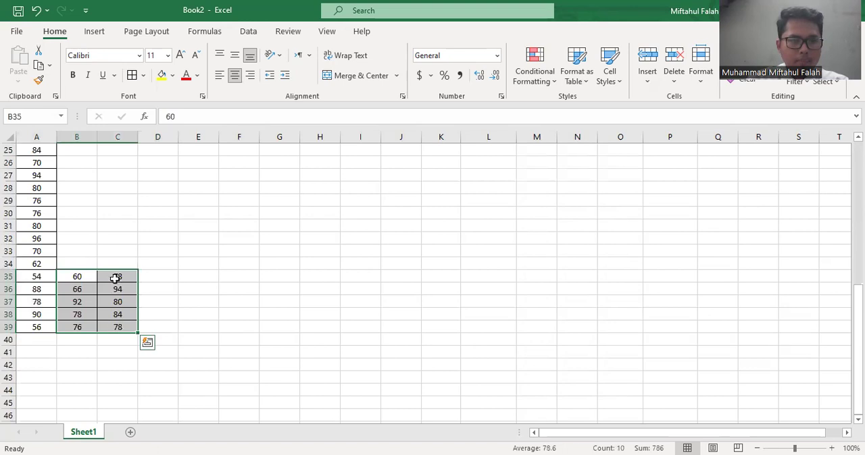
{"action": "left_click_drag", "start_coordinate": [110, 273], "coordinate": [79, 390]}
{"action": "left_click", "coordinate": [77, 345]}
{"action": "left_click_drag", "start_coordinate": [86, 336], "coordinate": [83, 258]}
Sort the stacked scores in A10:A49 from lowest to highest
{"action": "scroll", "coordinate": [83, 259], "scroll_direction": "up", "scroll_amount": 8}
{"action": "left_click", "coordinate": [35, 251]}
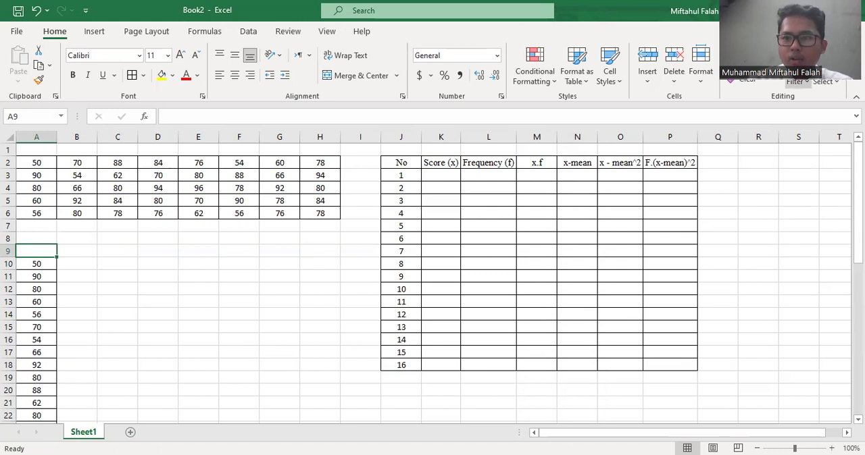
{"action": "left_click", "coordinate": [795, 81]}
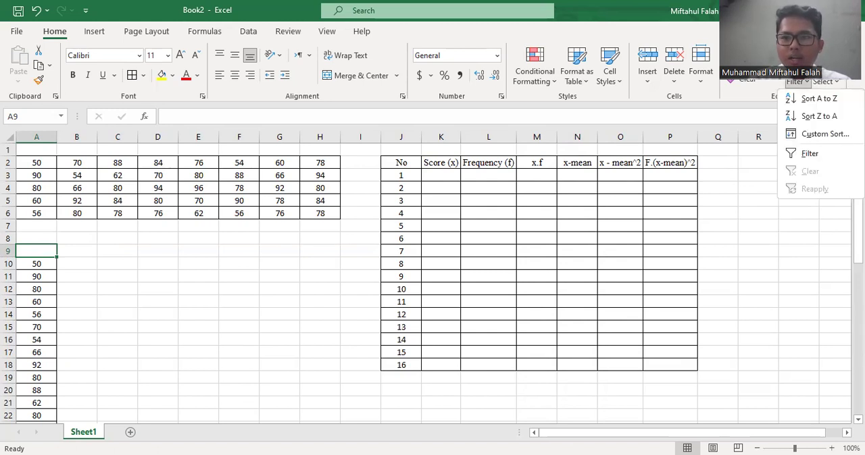
{"action": "left_click", "coordinate": [806, 100]}
{"action": "left_click", "coordinate": [131, 305]}
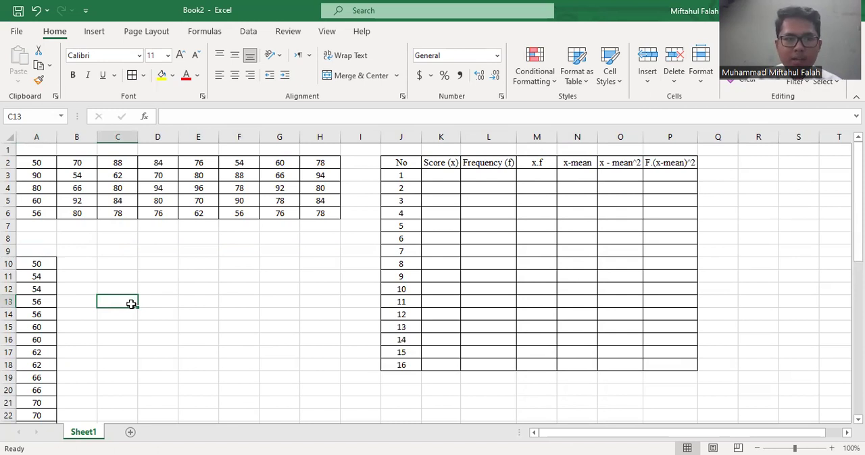
{"action": "left_click", "coordinate": [223, 240]}
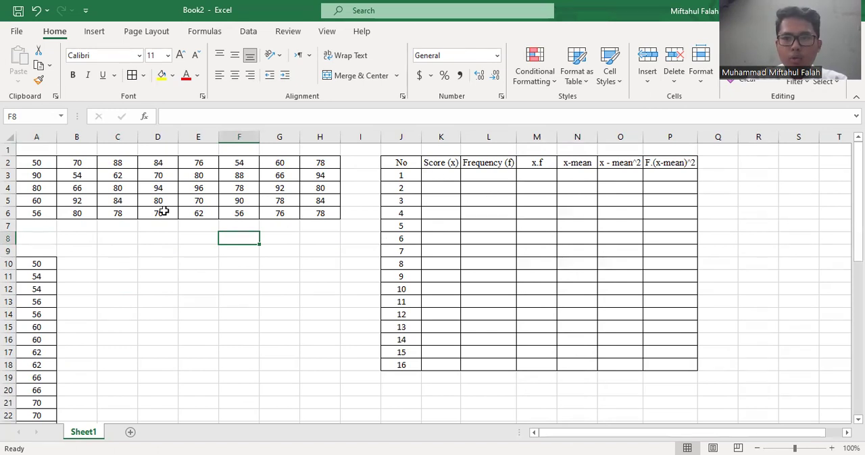
Copy the sorted scores in A10:A49 and paste them starting at R2
{"action": "left_click", "coordinate": [36, 265]}
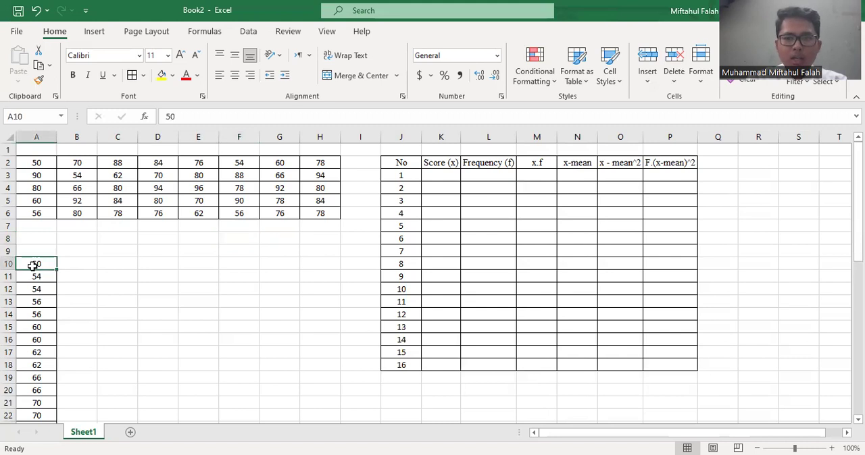
{"action": "left_click_drag", "start_coordinate": [32, 267], "coordinate": [31, 404]}
{"action": "key", "text": "ctrl+c"}
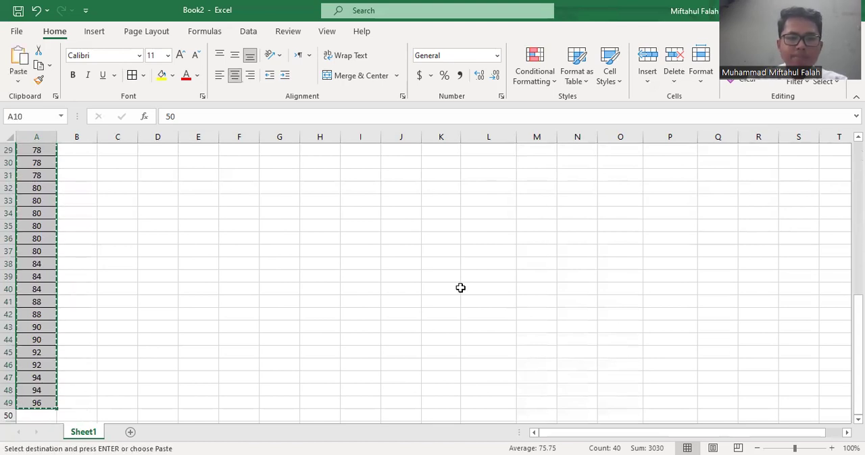
{"action": "scroll", "coordinate": [460, 287], "scroll_direction": "up", "scroll_amount": 9}
{"action": "scroll", "coordinate": [672, 247], "scroll_direction": "right", "scroll_amount": 1}
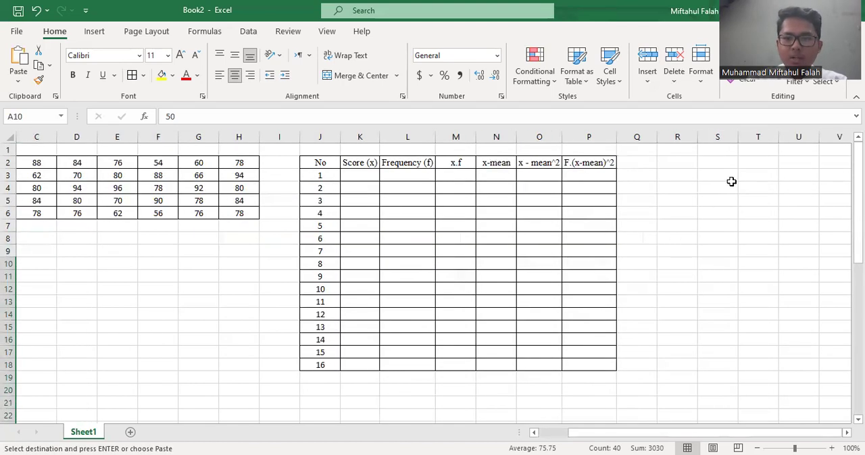
{"action": "left_click", "coordinate": [693, 163]}
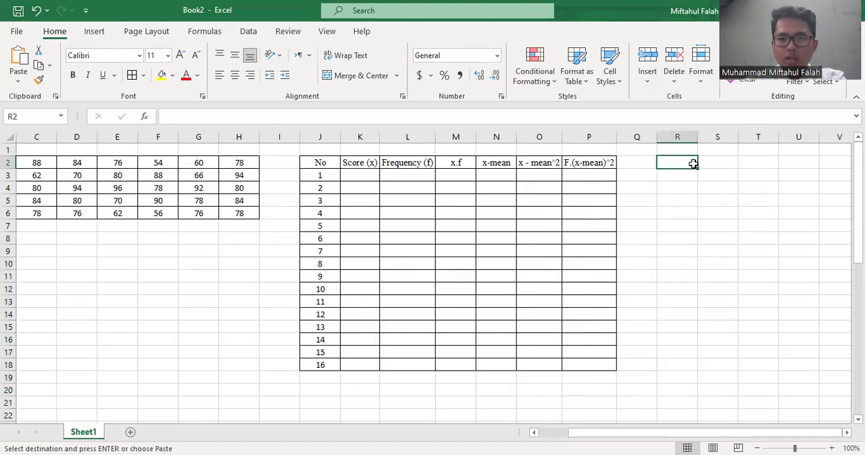
{"action": "key", "text": "ctrl+v"}
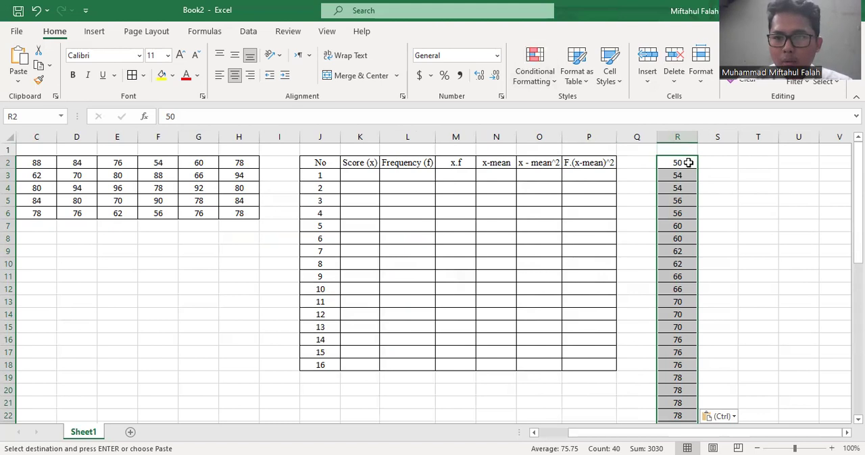
Remove the duplicate values from the pasted scores in column R using Remove Duplicates without headers
{"action": "left_click", "coordinate": [437, 10]}
{"action": "type", "text": "r"}
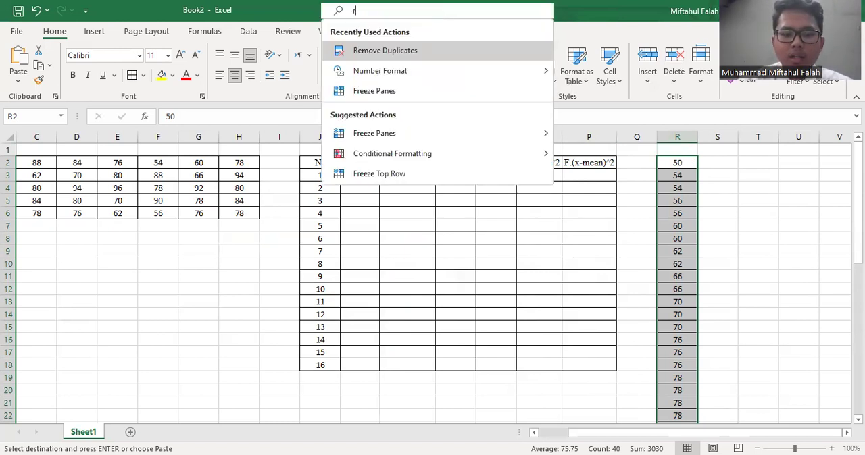
{"action": "type", "text": "emove"}
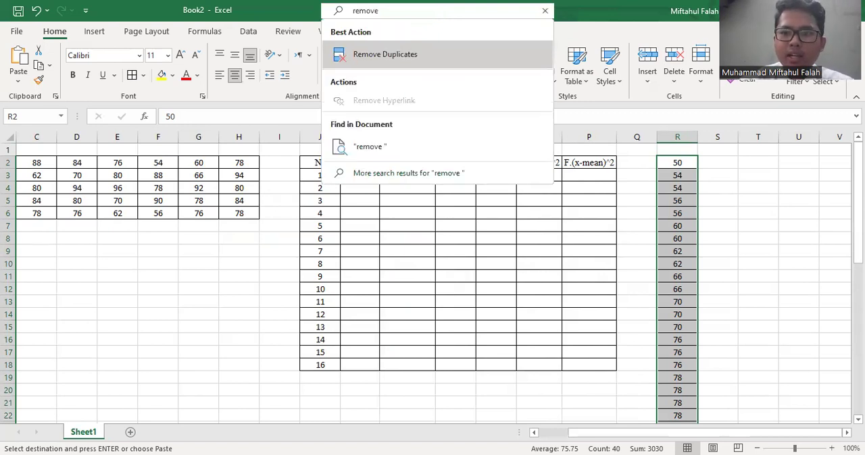
{"action": "left_click", "coordinate": [445, 60]}
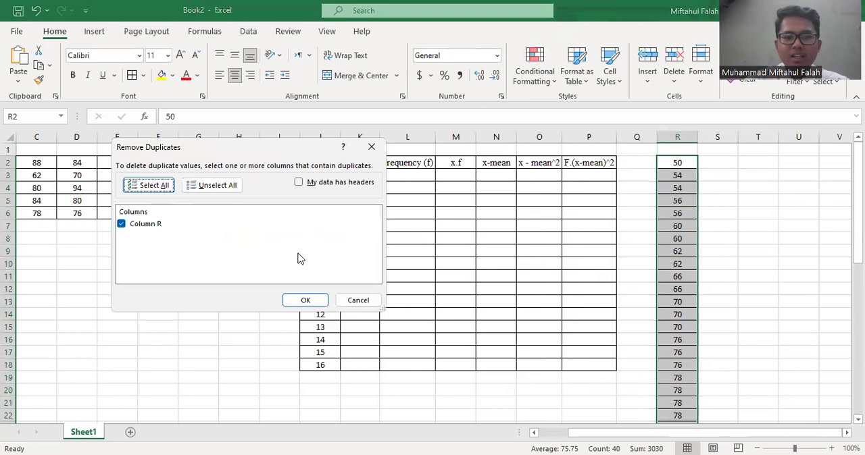
{"action": "left_click", "coordinate": [304, 301]}
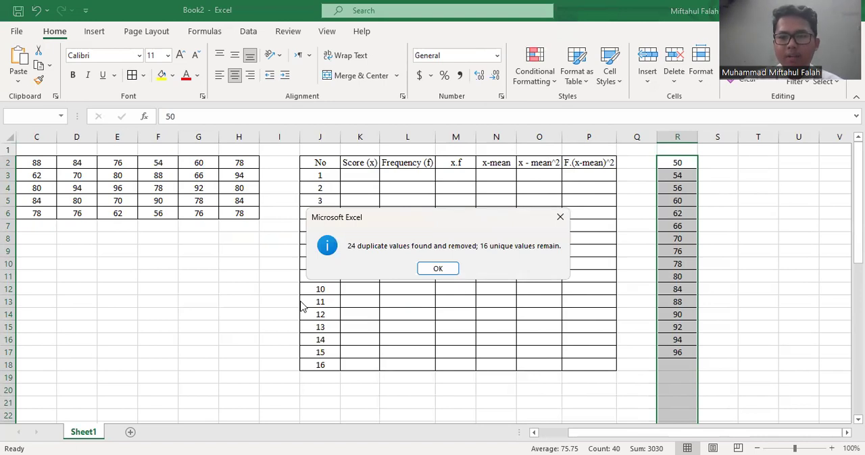
{"action": "left_click", "coordinate": [437, 269]}
{"action": "left_click", "coordinate": [679, 246]}
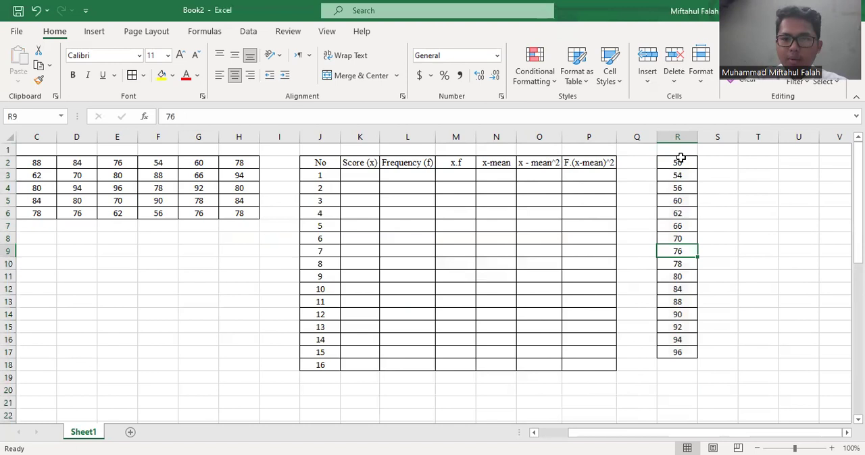
Move the unique scores from R2:R17 into the table's Score (x) column, K3:K18
{"action": "left_click_drag", "start_coordinate": [677, 162], "coordinate": [678, 352]}
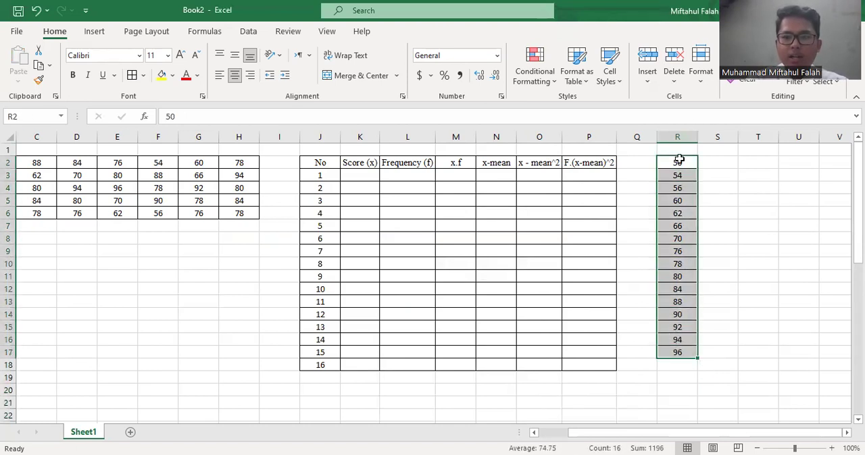
{"action": "left_click_drag", "start_coordinate": [677, 161], "coordinate": [371, 182]}
{"action": "left_click", "coordinate": [402, 175]}
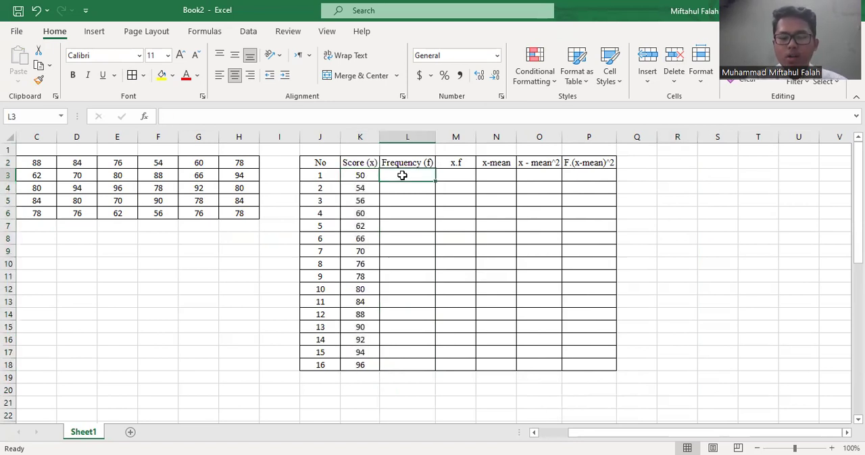
Examine the sorted scores listed in column A from A10 downward for repeated values
{"action": "scroll", "coordinate": [226, 268], "scroll_direction": "left", "scroll_amount": 2}
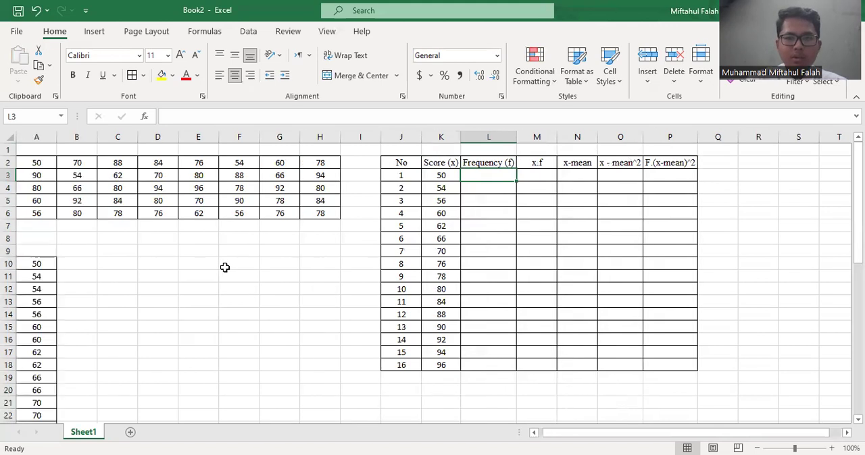
{"action": "scroll", "coordinate": [225, 268], "scroll_direction": "down", "scroll_amount": 3}
{"action": "scroll", "coordinate": [114, 236], "scroll_direction": "up", "scroll_amount": 1}
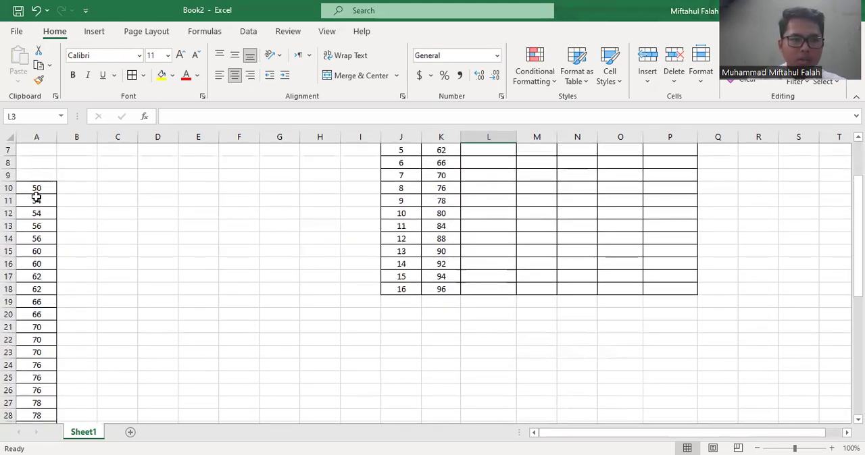
{"action": "left_click", "coordinate": [31, 189]}
{"action": "key", "text": "Down"}
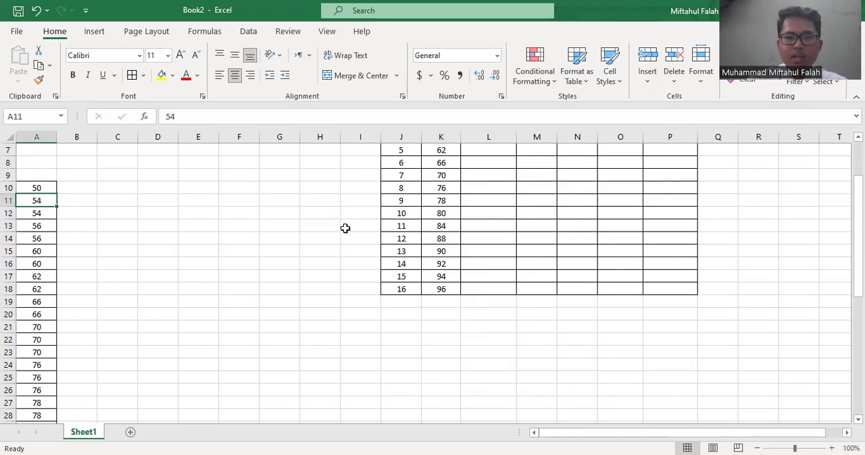
{"action": "left_click", "coordinate": [344, 228]}
{"action": "scroll", "coordinate": [344, 228], "scroll_direction": "up", "scroll_amount": 2}
Count the frequency of the first score by entering =COUNTIF(A2:H6,K3) in L3
{"action": "left_click", "coordinate": [495, 173]}
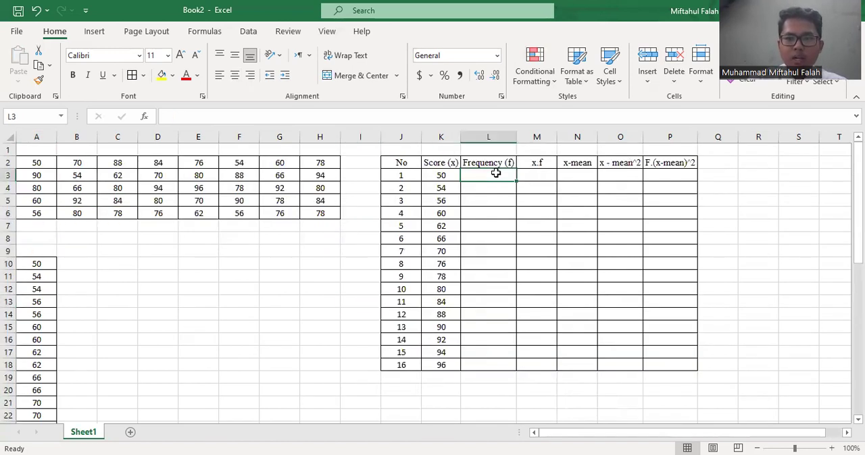
{"action": "type", "text": "="}
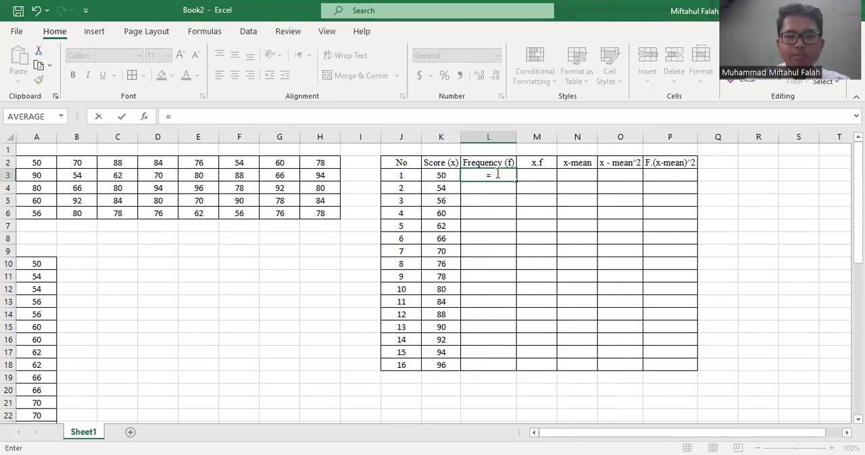
{"action": "type", "text": "countif"}
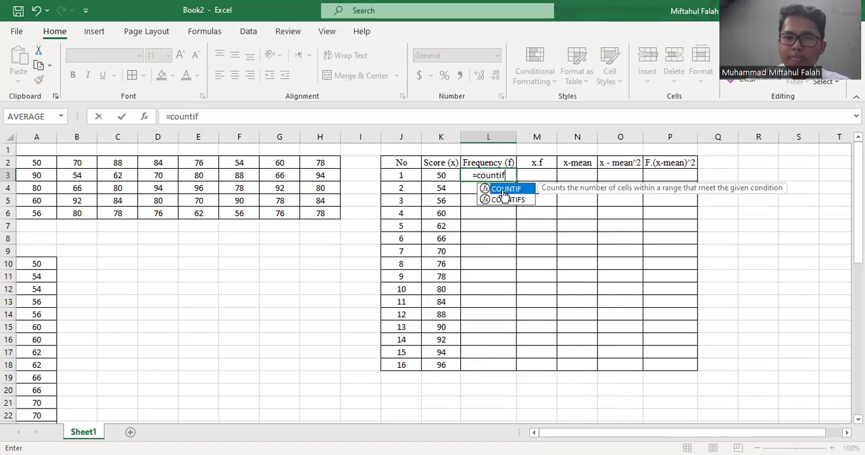
{"action": "double_click", "coordinate": [504, 192]}
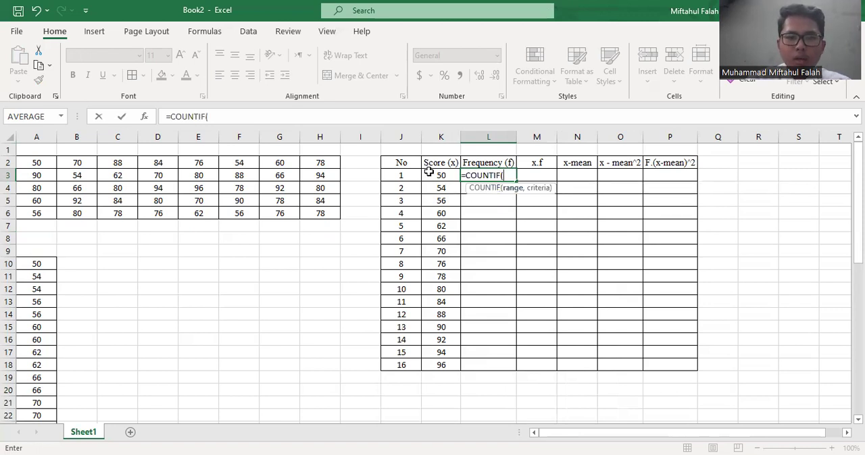
{"action": "left_click", "coordinate": [29, 163]}
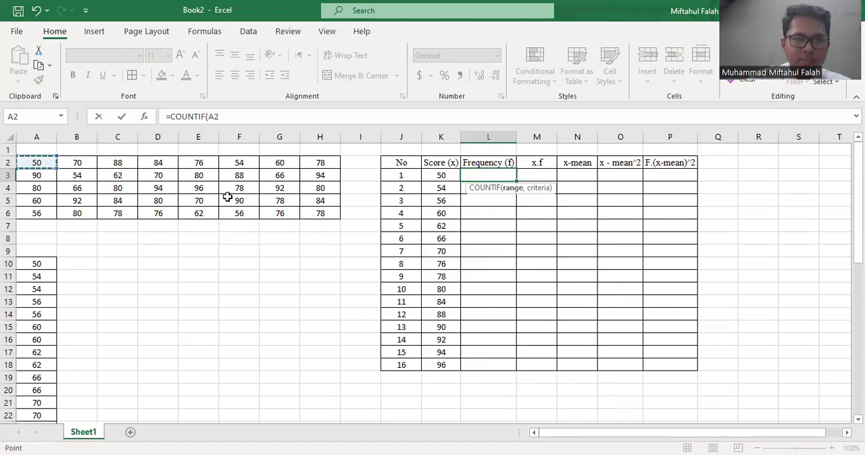
{"action": "left_click", "coordinate": [311, 209], "text": "shift"}
{"action": "type", "text": ","}
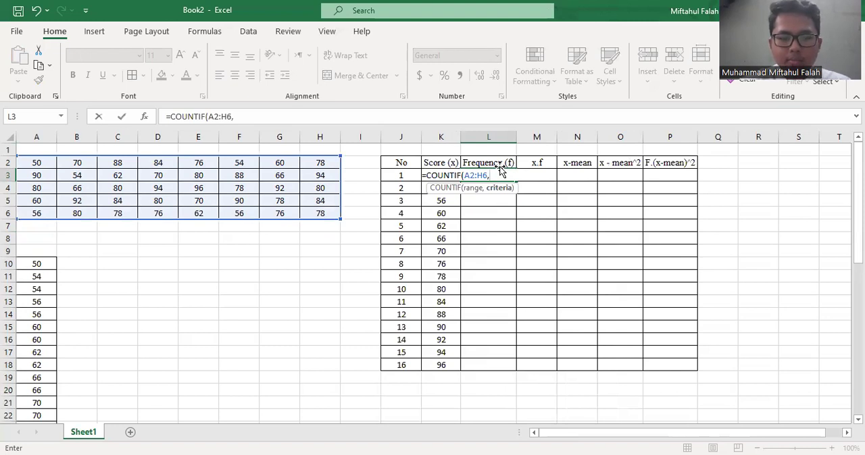
{"action": "type", "text": "k3"}
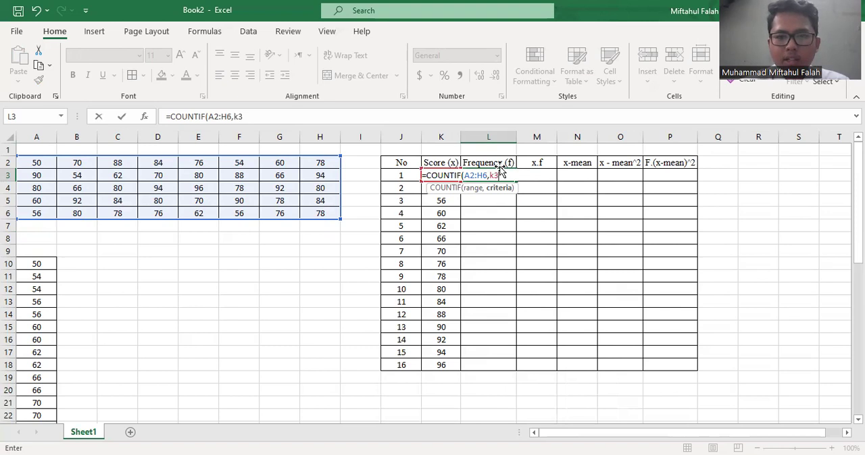
{"action": "key", "text": "Return"}
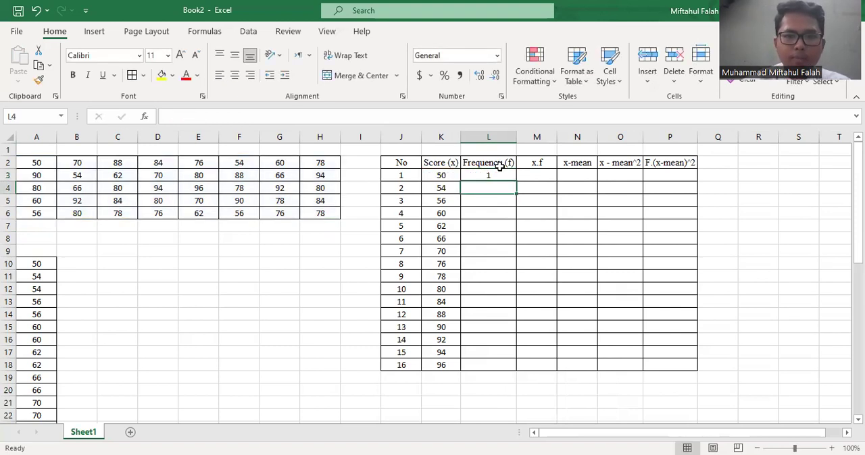
Try to fill the COUNTIF formula from L3 down to L18, and clear the copies in L4:L18
{"action": "left_click", "coordinate": [498, 172]}
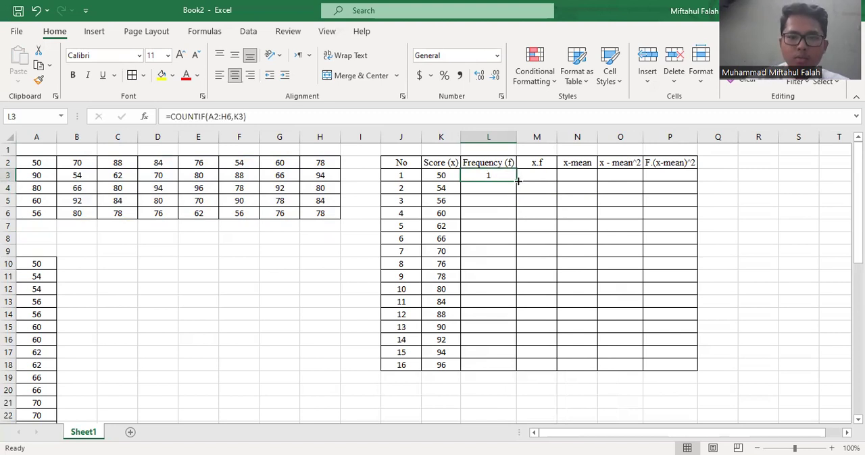
{"action": "double_click", "coordinate": [517, 181]}
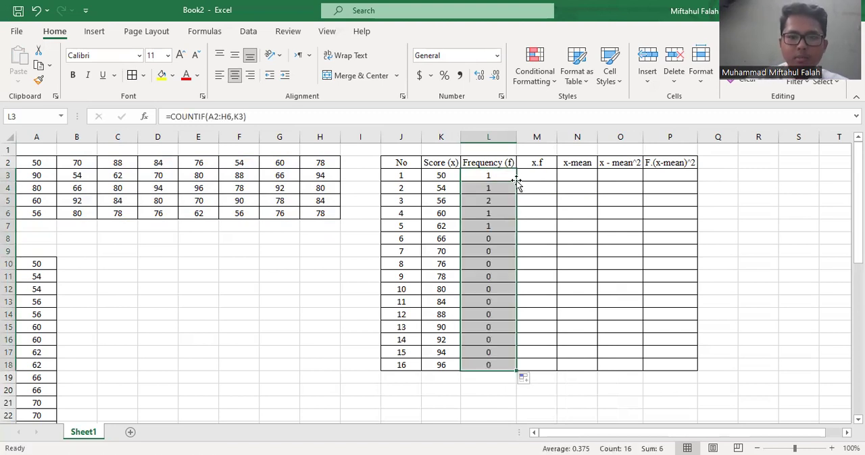
{"action": "left_click", "coordinate": [483, 237]}
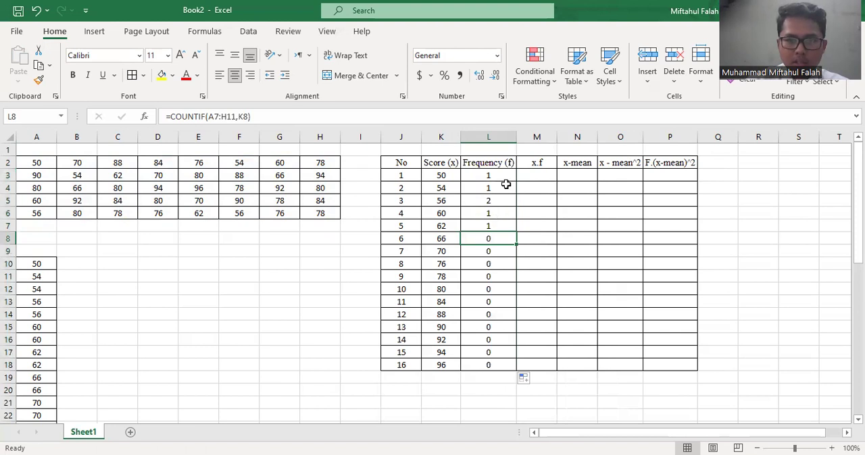
{"action": "left_click_drag", "start_coordinate": [489, 188], "coordinate": [470, 371]}
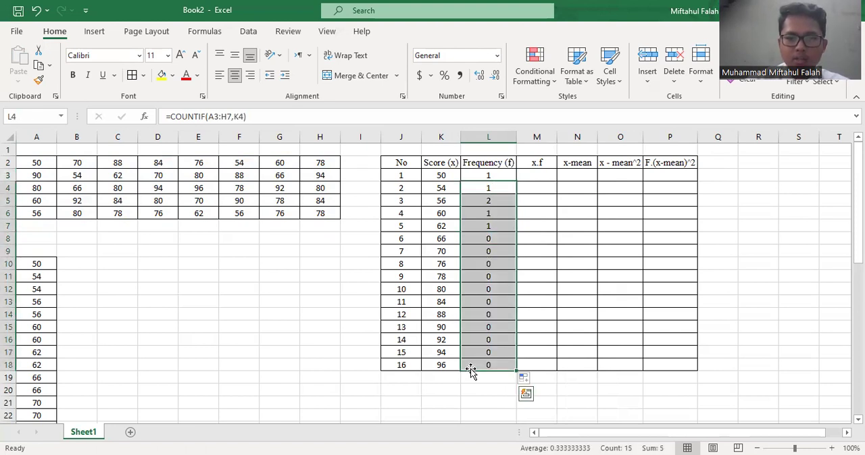
{"action": "key", "text": "Delete"}
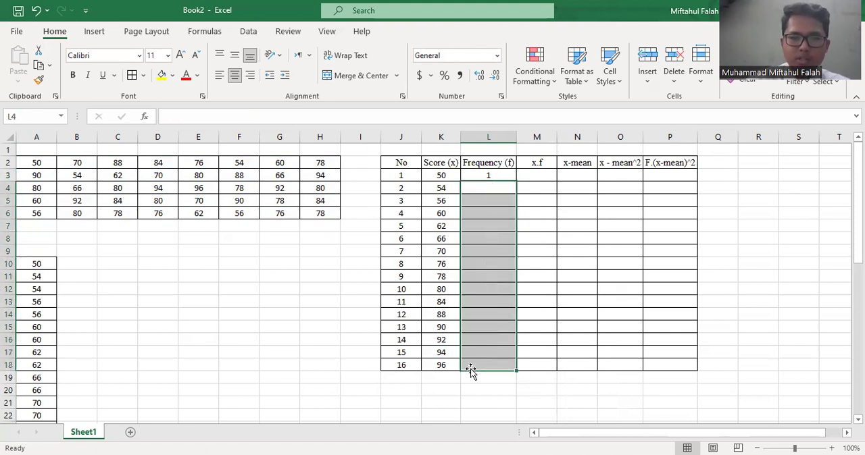
Count the frequency of the second score by entering =COUNTIF(A2:H6,K4) in L4
{"action": "left_click", "coordinate": [480, 189]}
{"action": "type", "text": "="}
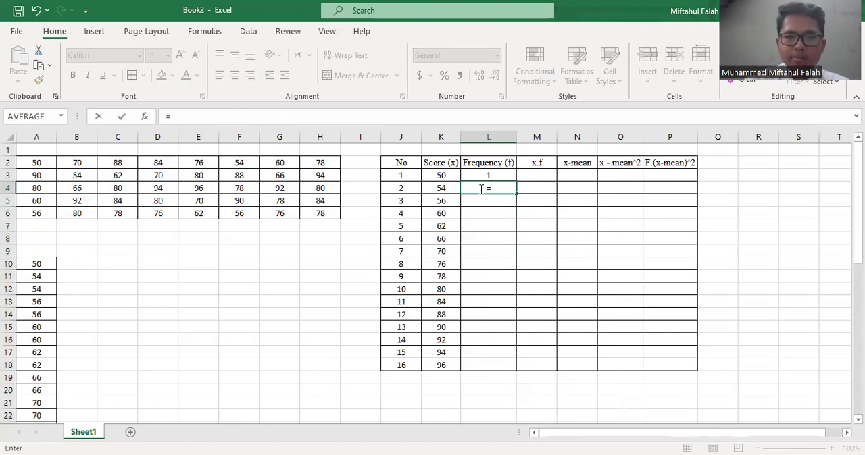
{"action": "type", "text": "countif"}
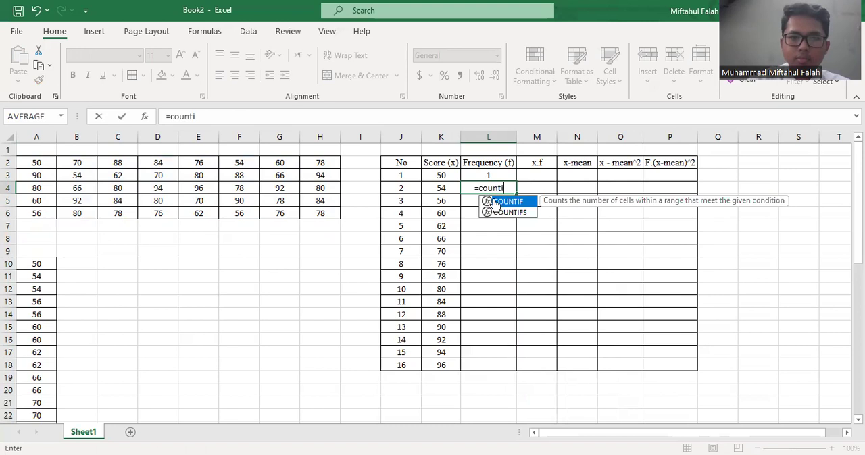
{"action": "key", "text": "Tab"}
{"action": "left_click", "coordinate": [45, 163]}
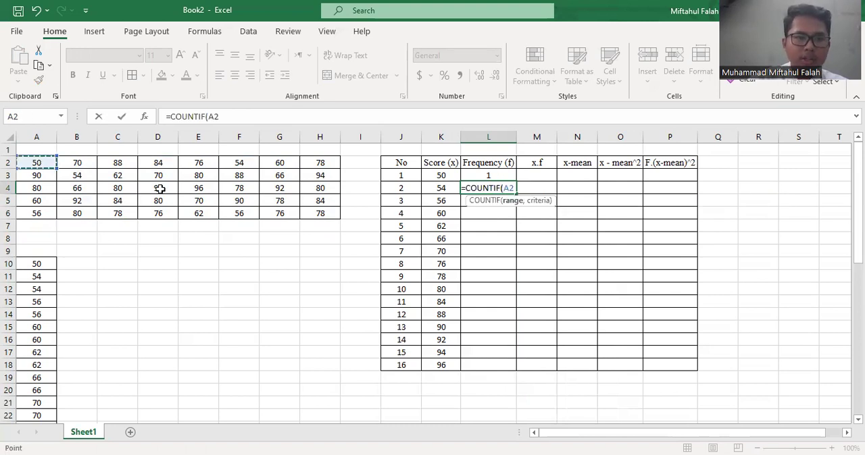
{"action": "left_click", "coordinate": [315, 213], "text": "shift"}
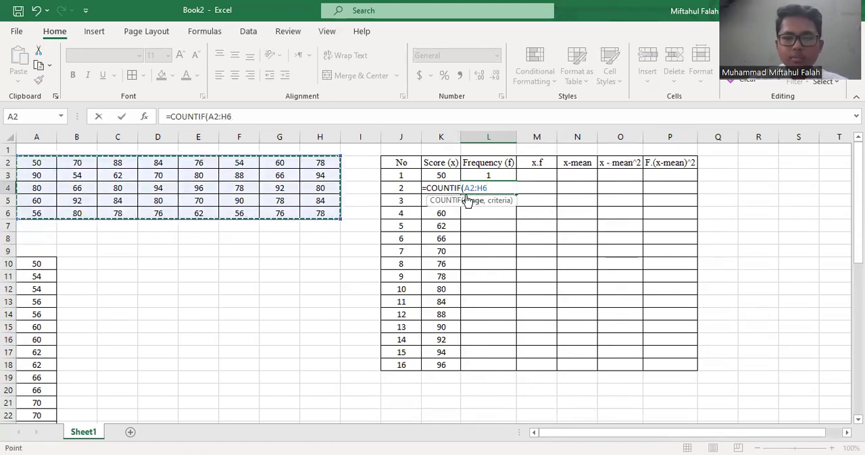
{"action": "type", "text": ","}
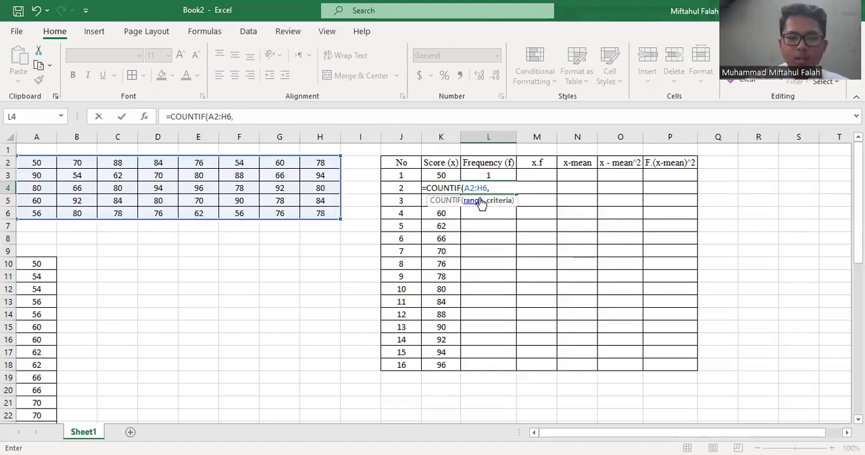
{"action": "type", "text": "k4"}
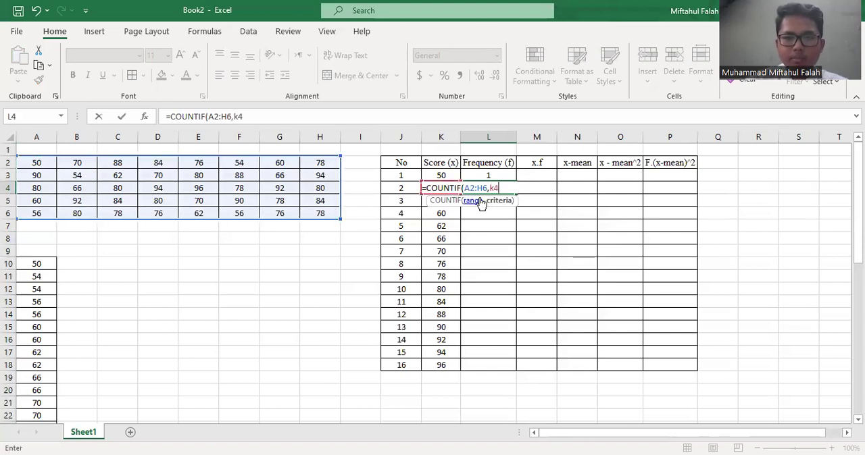
{"action": "key", "text": "Return"}
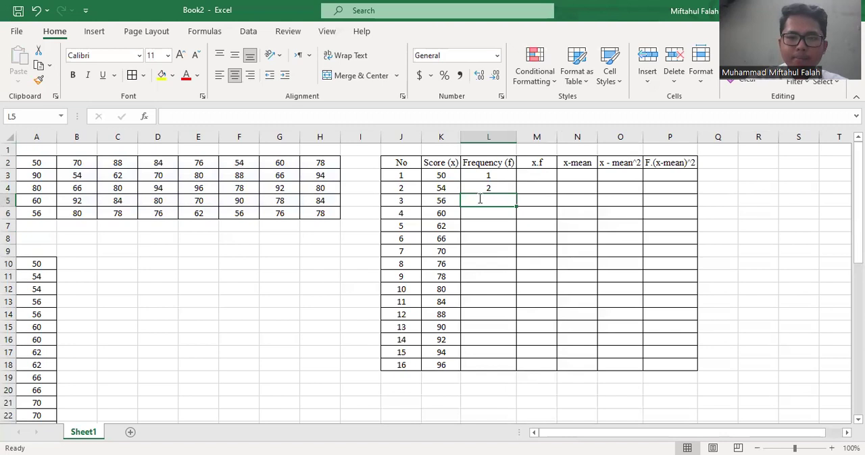
Count the frequency of the third score by entering =COUNTIF(A2:H6,K5) in L5
{"action": "type", "text": "="}
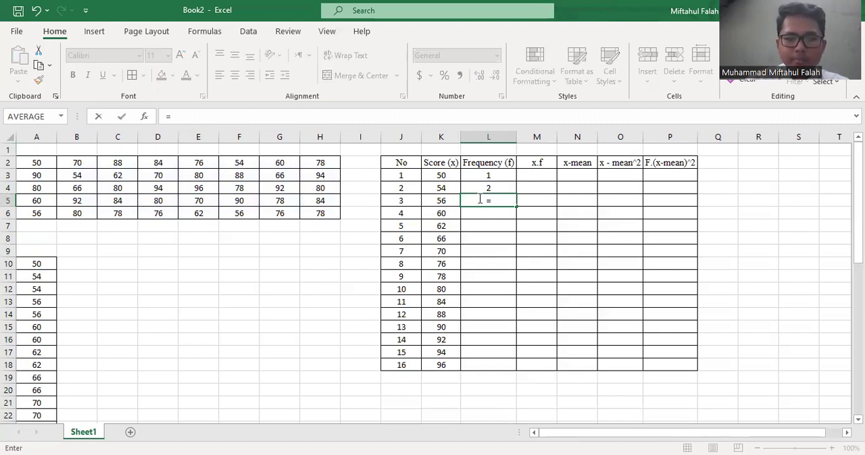
{"action": "type", "text": "countif"}
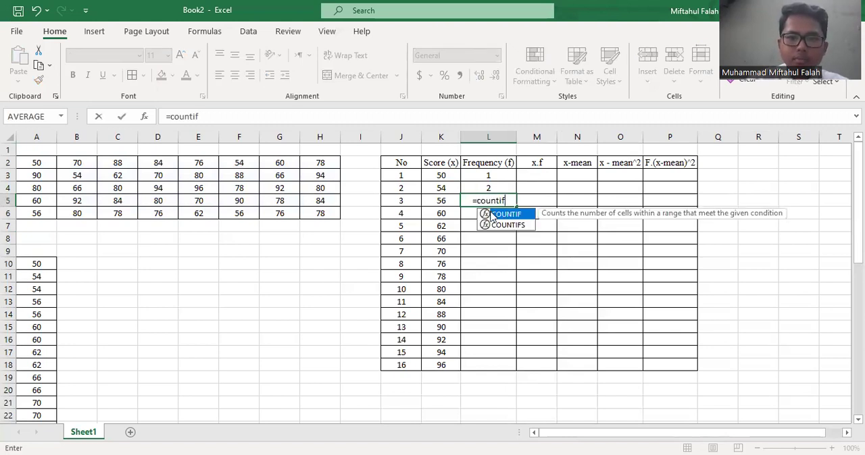
{"action": "double_click", "coordinate": [504, 214]}
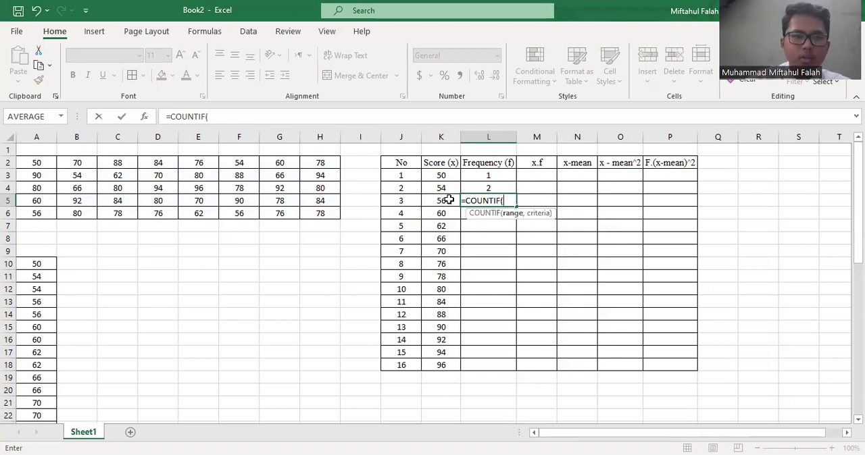
{"action": "left_click_drag", "start_coordinate": [43, 163], "coordinate": [312, 212]}
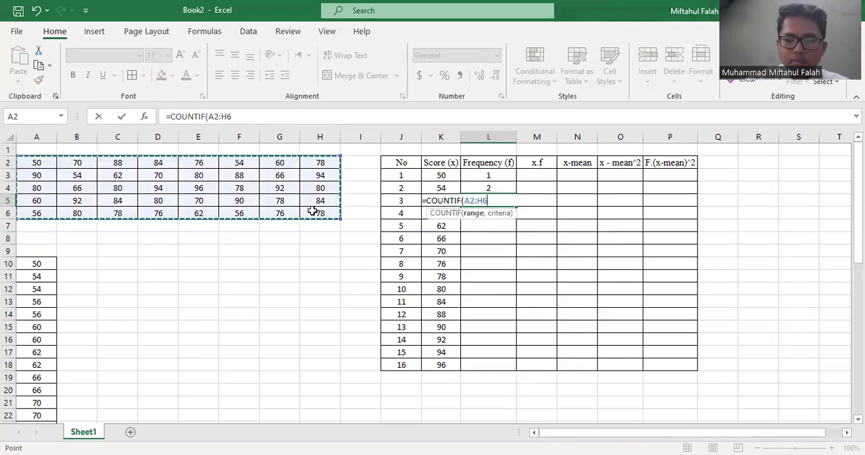
{"action": "type", "text": ","}
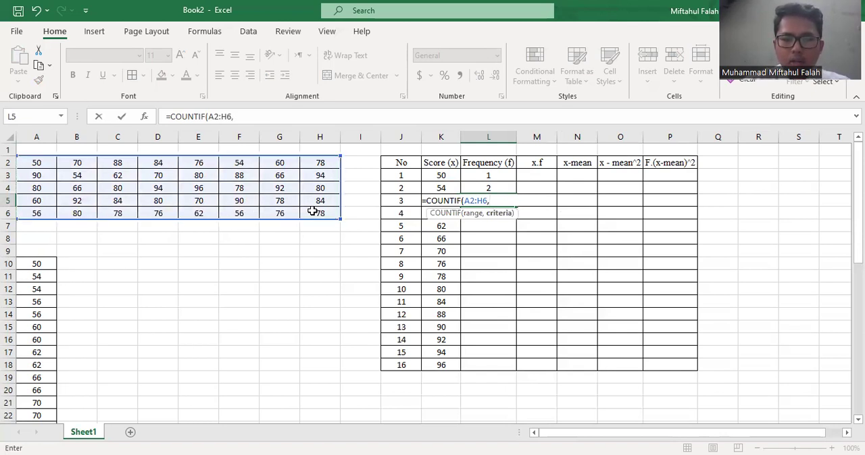
{"action": "type", "text": "k5"}
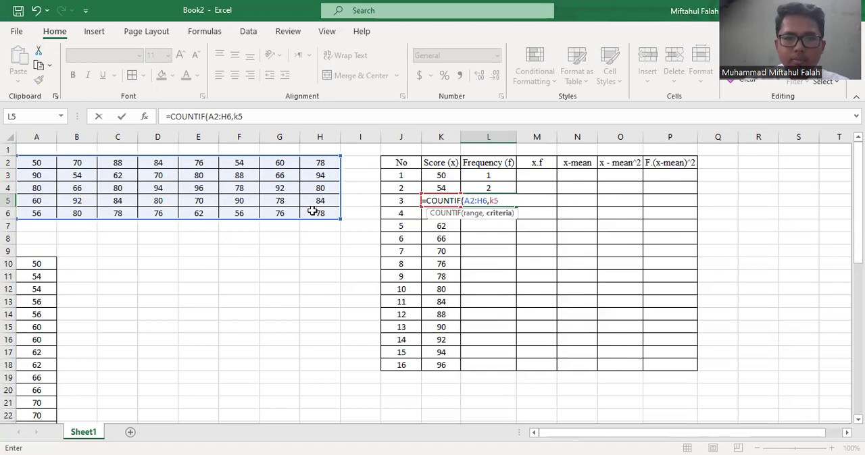
{"action": "key", "text": "Return"}
Try to fill the COUNTIF formulas in L3:L5 down to L18 and inspect the ranges used in the copied formulas
{"action": "left_click_drag", "start_coordinate": [482, 175], "coordinate": [482, 200]}
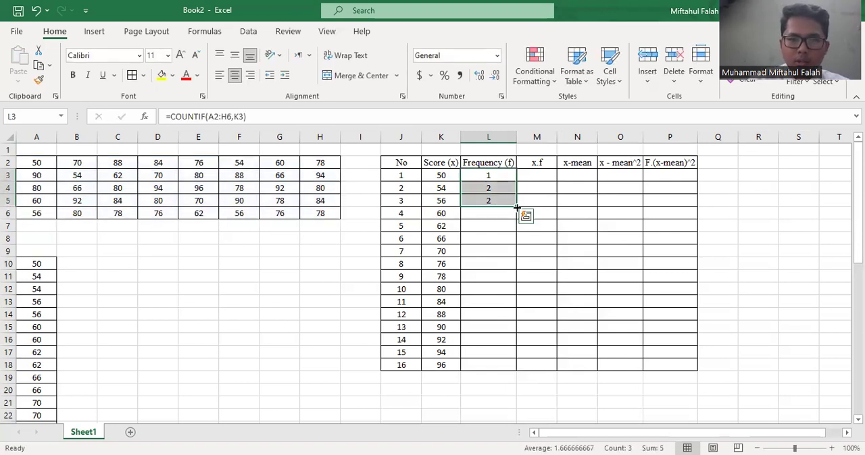
{"action": "double_click", "coordinate": [516, 206]}
{"action": "left_click", "coordinate": [485, 273]}
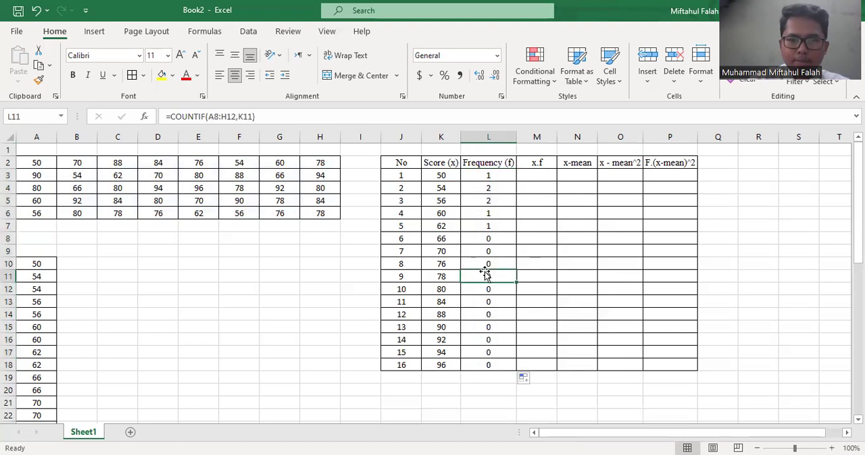
{"action": "left_click", "coordinate": [486, 249]}
{"action": "left_click", "coordinate": [481, 236]}
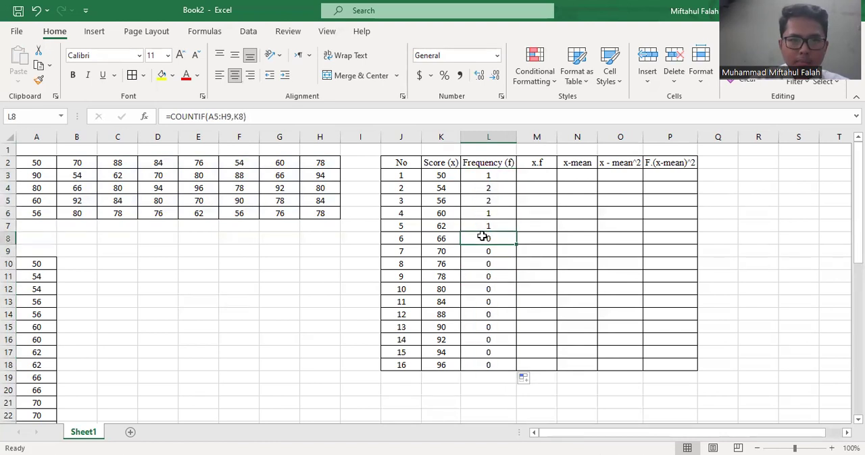
{"action": "left_click", "coordinate": [505, 251]}
{"action": "left_click", "coordinate": [504, 262]}
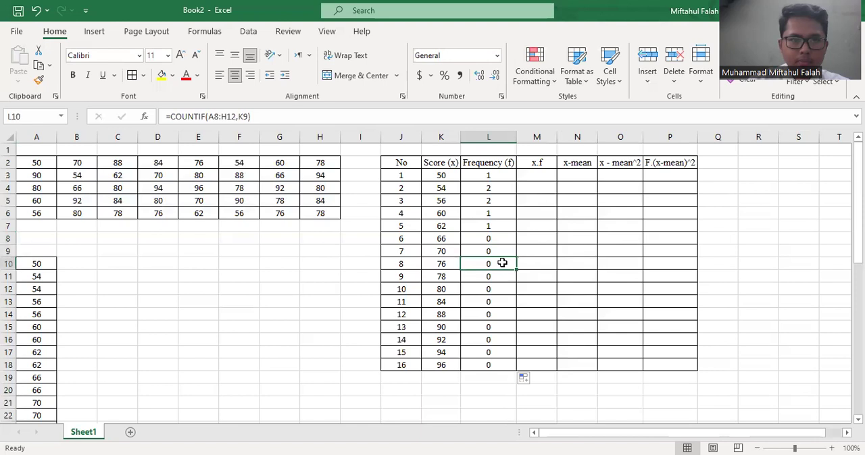
{"action": "left_click", "coordinate": [500, 277]}
{"action": "left_click", "coordinate": [494, 337]}
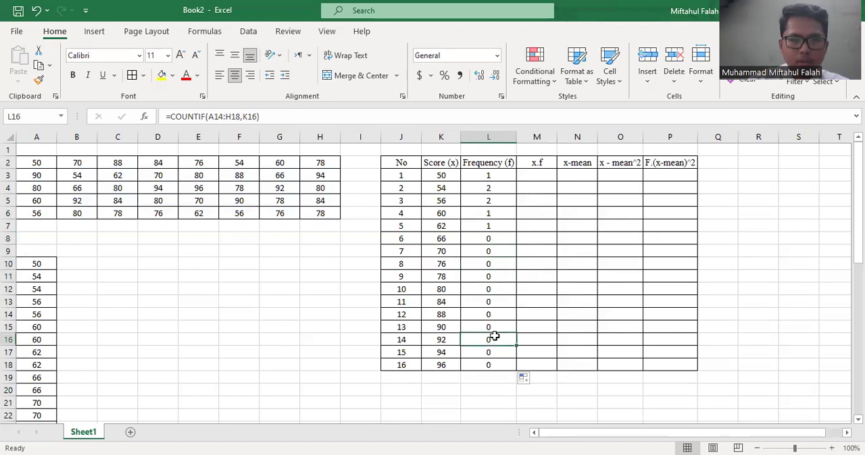
Clear the incorrectly copied COUNTIF formulas from L8:L18
{"action": "left_click", "coordinate": [486, 364]}
{"action": "left_click_drag", "start_coordinate": [487, 364], "coordinate": [489, 237]}
{"action": "key", "text": "Delete"}
{"action": "left_click", "coordinate": [487, 226]}
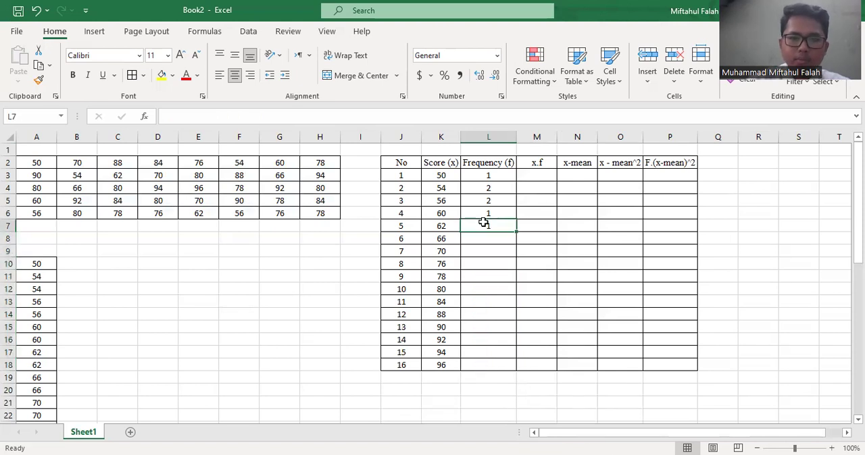
Count the frequency of the sixth score by entering =COUNTIF(A2:H6,K8) in L8
{"action": "left_click", "coordinate": [497, 237]}
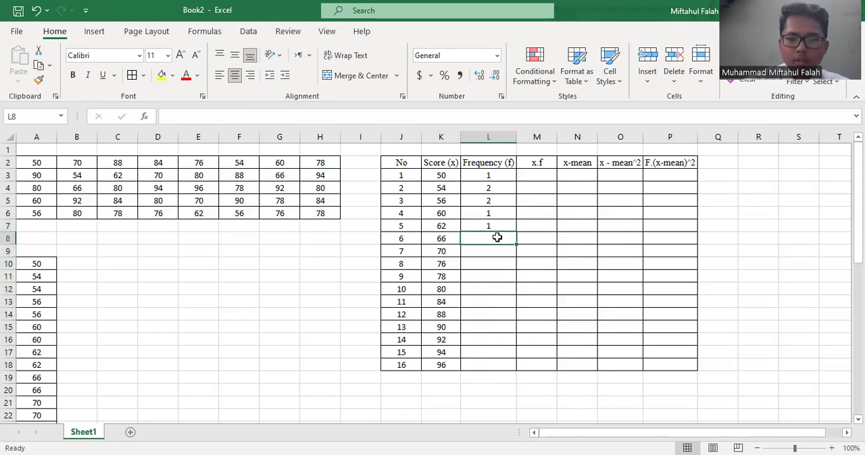
{"action": "type", "text": "="}
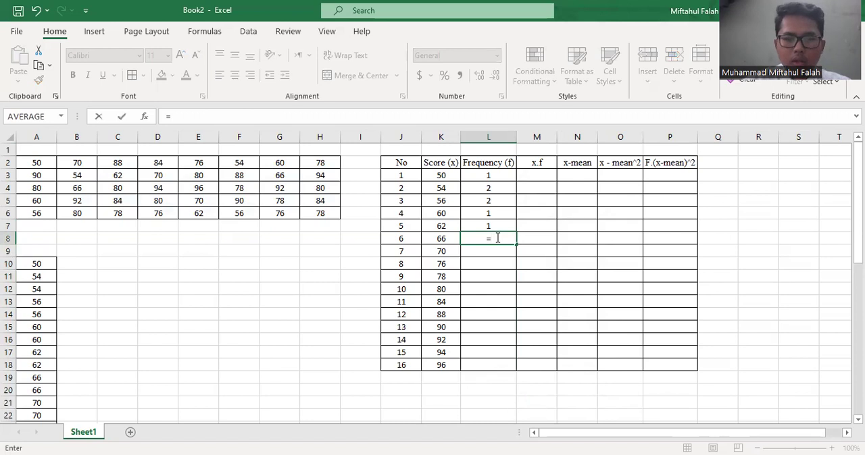
{"action": "type", "text": "countif"}
{"action": "key", "text": "Tab"}
{"action": "left_click", "coordinate": [40, 163]}
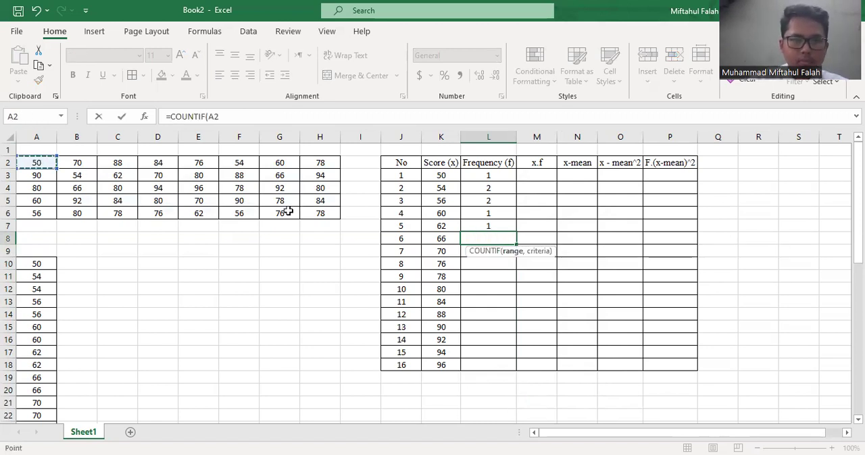
{"action": "left_click", "coordinate": [309, 212], "text": "shift"}
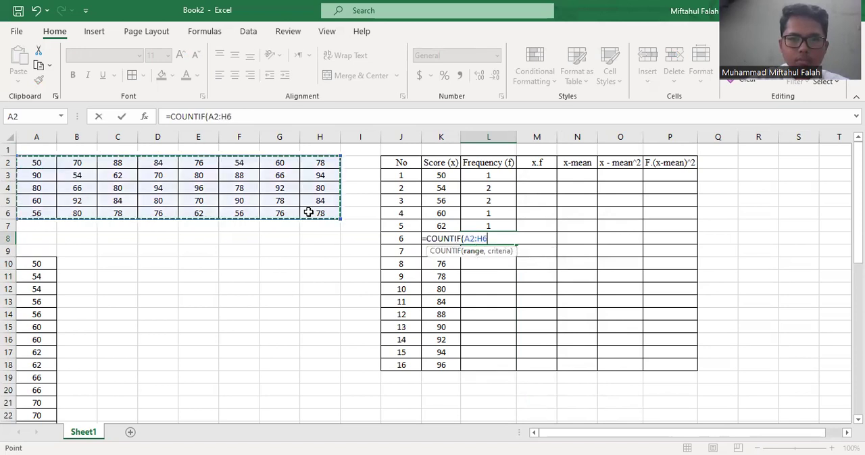
{"action": "left_click", "coordinate": [429, 228]}
{"action": "key", "text": "Down"}
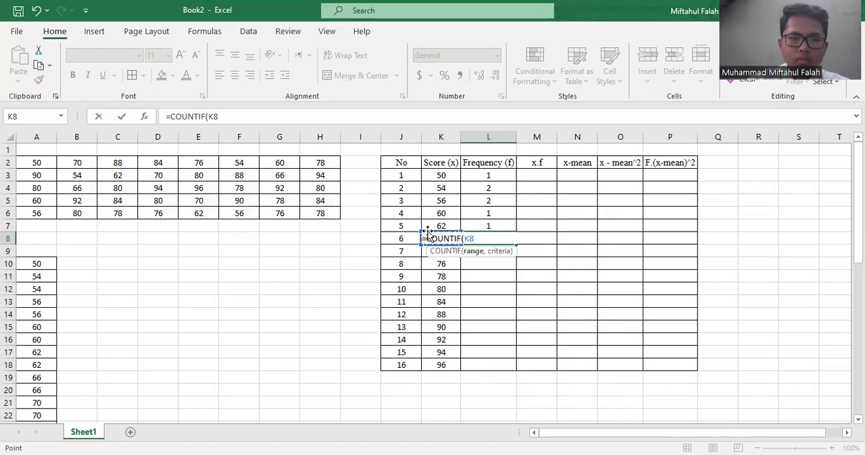
{"action": "left_click", "coordinate": [30, 163]}
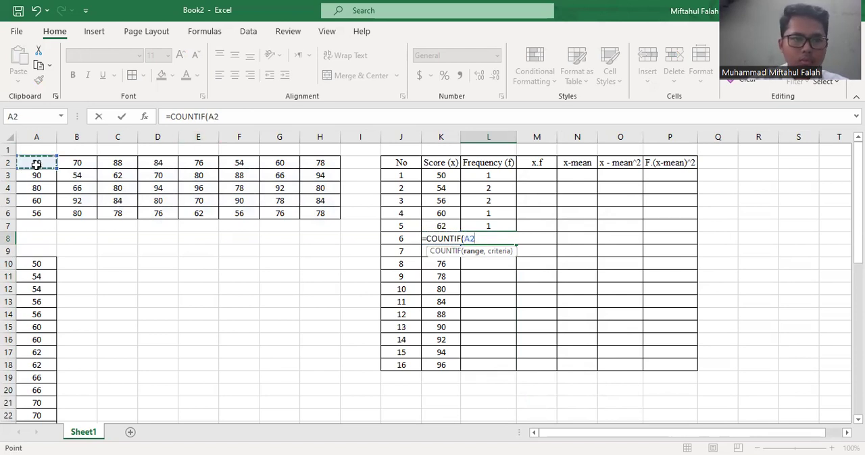
{"action": "left_click", "coordinate": [318, 210], "text": "shift"}
{"action": "type", "text": ","}
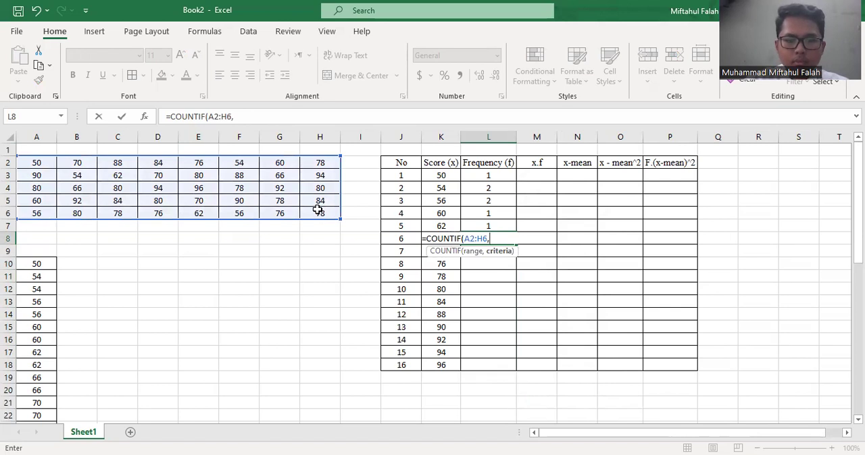
{"action": "type", "text": "k"}
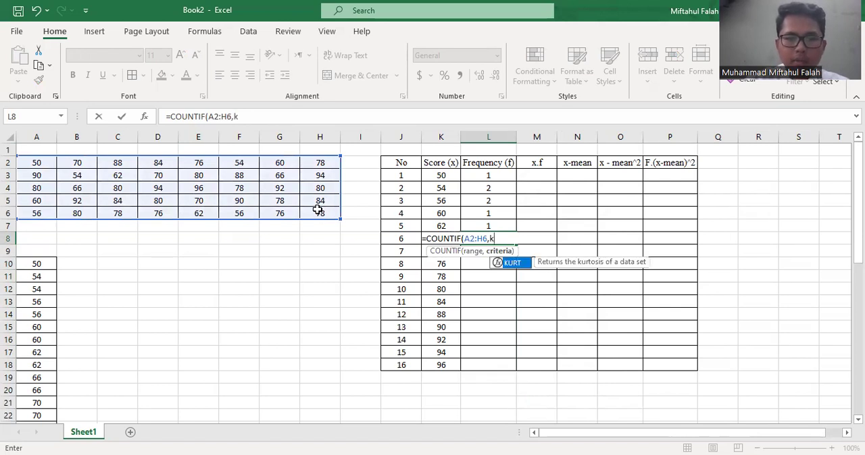
{"action": "type", "text": "8"}
{"action": "key", "text": "Return"}
Count the frequency of the seventh score by entering =COUNTIF(A2:H6,K9) in L9
{"action": "type", "text": "counti"}
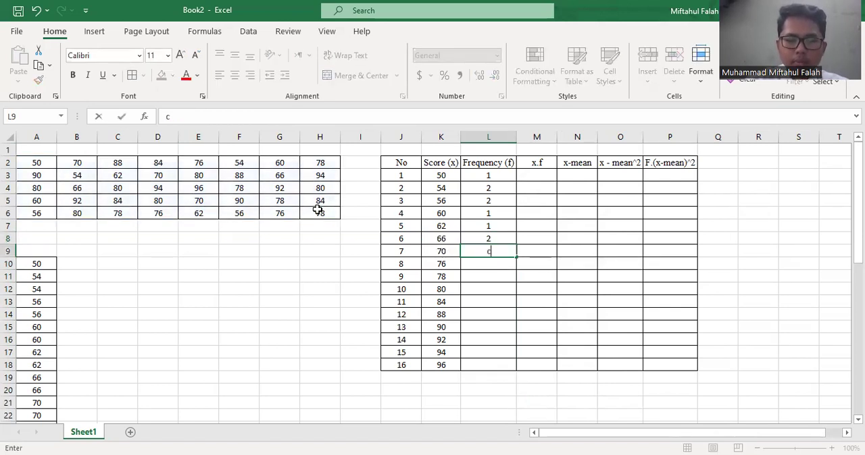
{"action": "key", "text": "BackSpace"}
{"action": "key", "text": "BackSpace"}
{"action": "key", "text": "BackSpace"}
{"action": "key", "text": "BackSpace"}
{"action": "key", "text": "BackSpace"}
{"action": "key", "text": "BackSpace"}
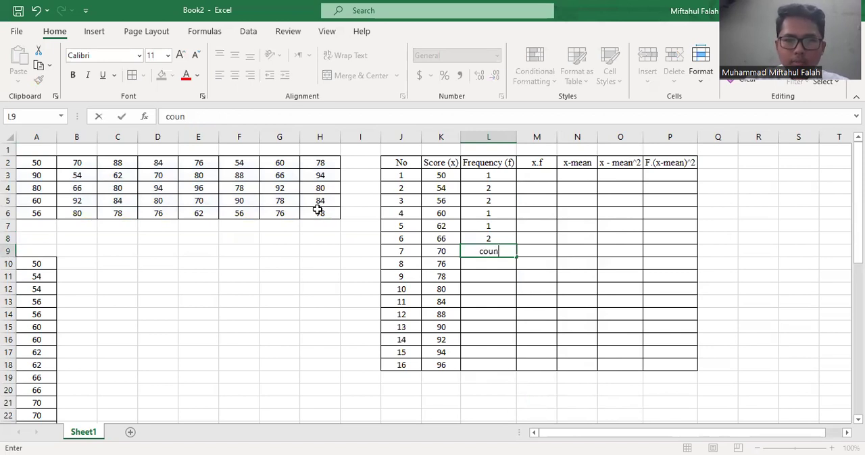
{"action": "type", "text": "="}
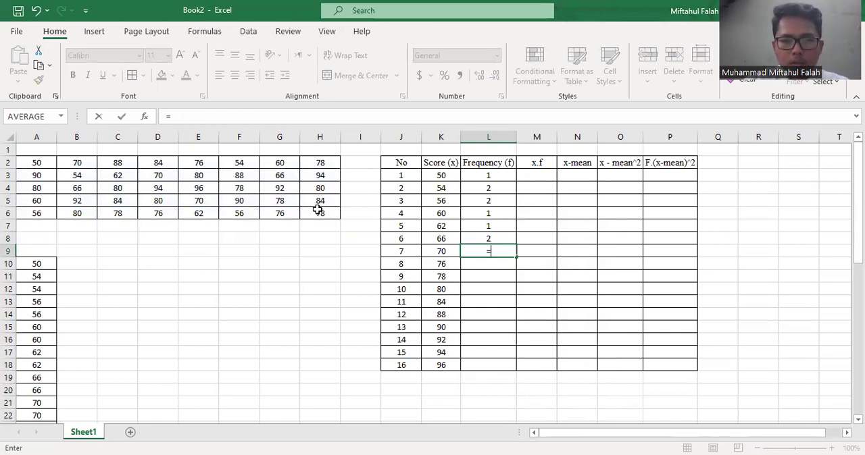
{"action": "type", "text": "countif"}
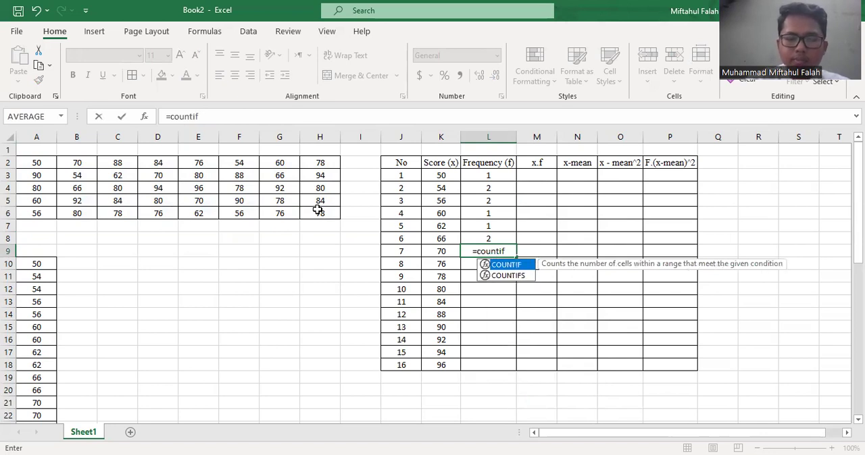
{"action": "double_click", "coordinate": [517, 267]}
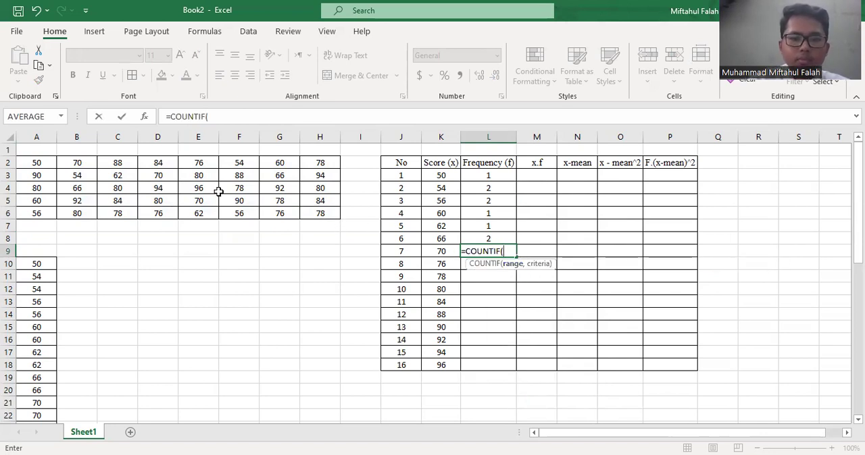
{"action": "left_click_drag", "start_coordinate": [36, 163], "coordinate": [311, 213]}
{"action": "type", "text": ", "}
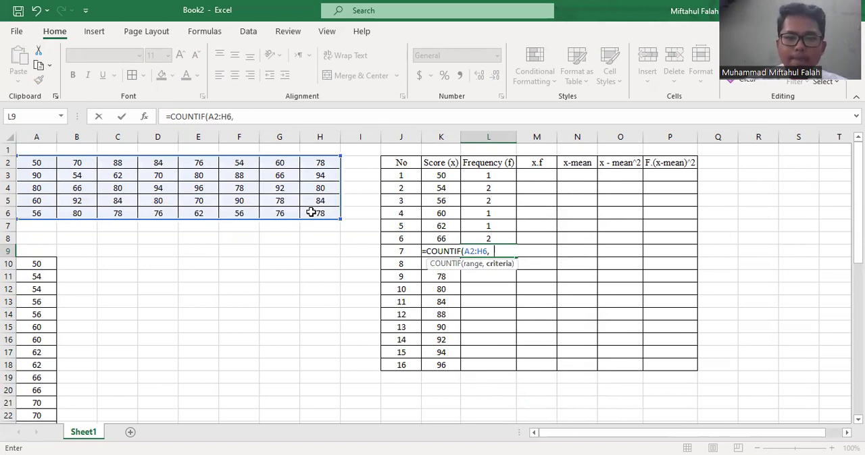
{"action": "type", "text": "K9)"}
{"action": "key", "text": "Return"}
Count the frequency of the eighth score by entering =COUNTIF(A2:H6,K10) in L10
{"action": "type", "text": "=c"}
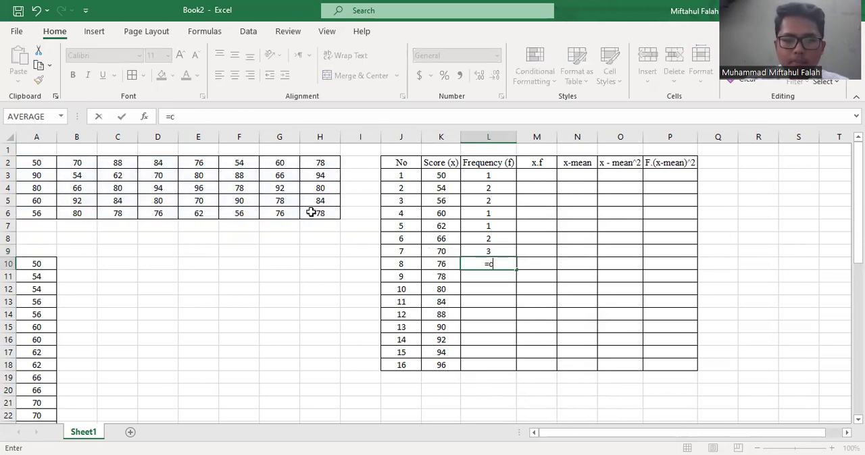
{"action": "type", "text": "ountif"}
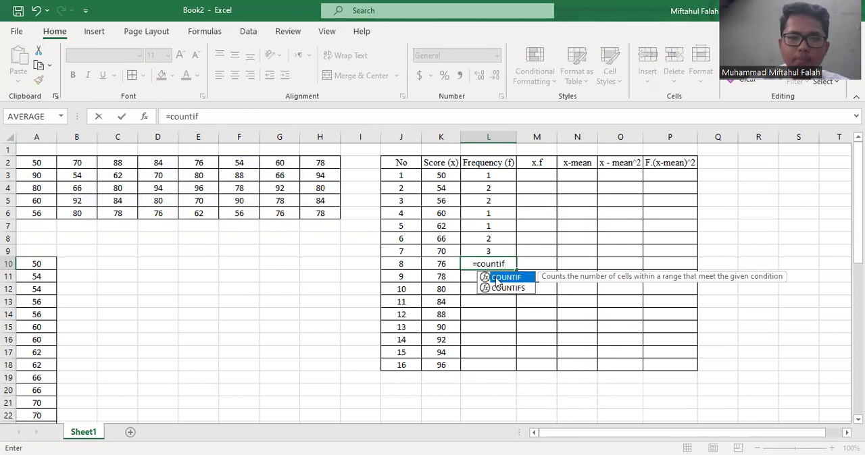
{"action": "double_click", "coordinate": [498, 279]}
{"action": "left_click_drag", "start_coordinate": [309, 211], "coordinate": [48, 162]}
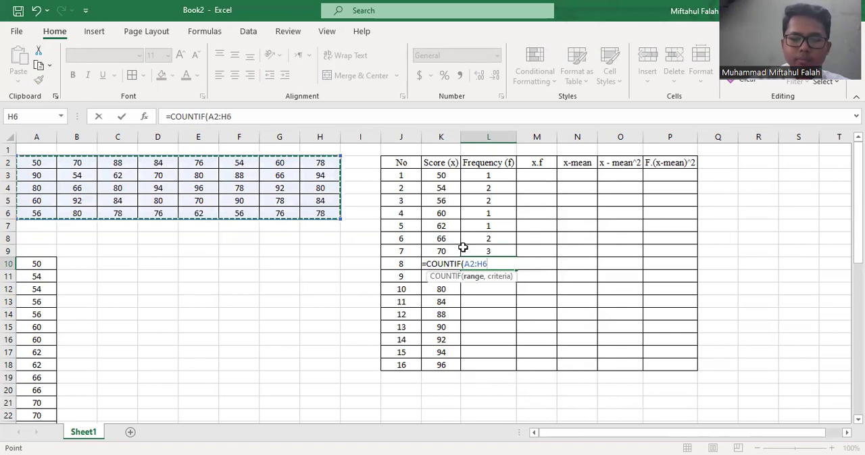
{"action": "type", "text": ","}
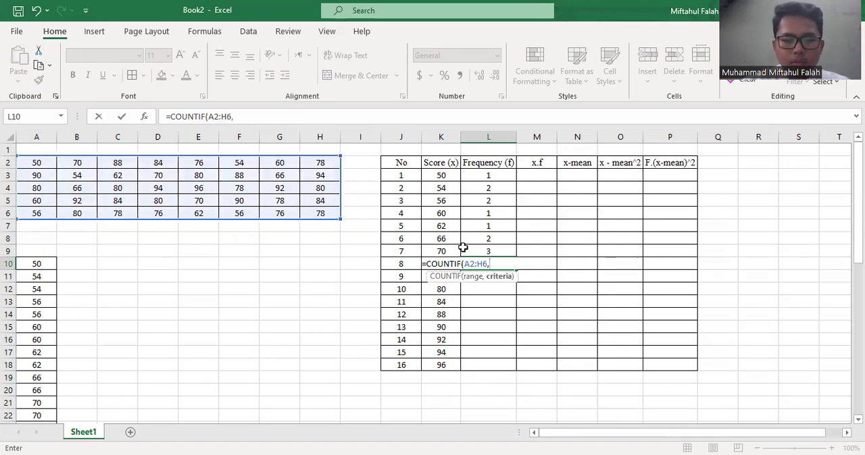
{"action": "type", "text": "k10"}
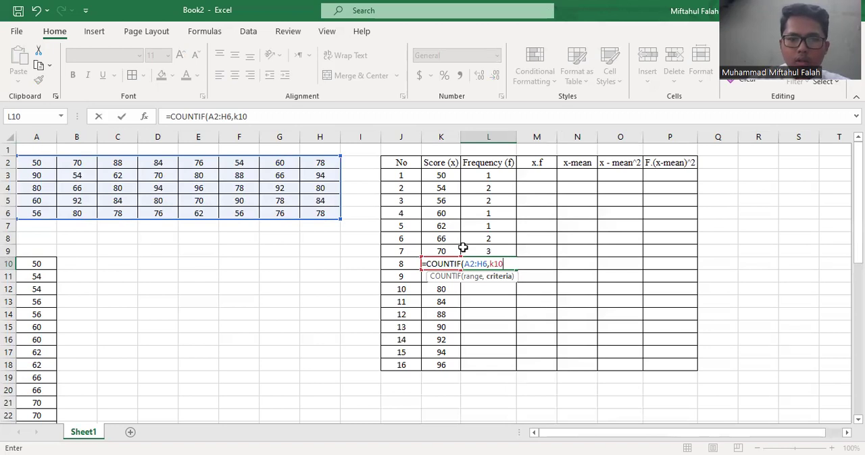
{"action": "key", "text": "Return"}
{"action": "left_click", "coordinate": [492, 177]}
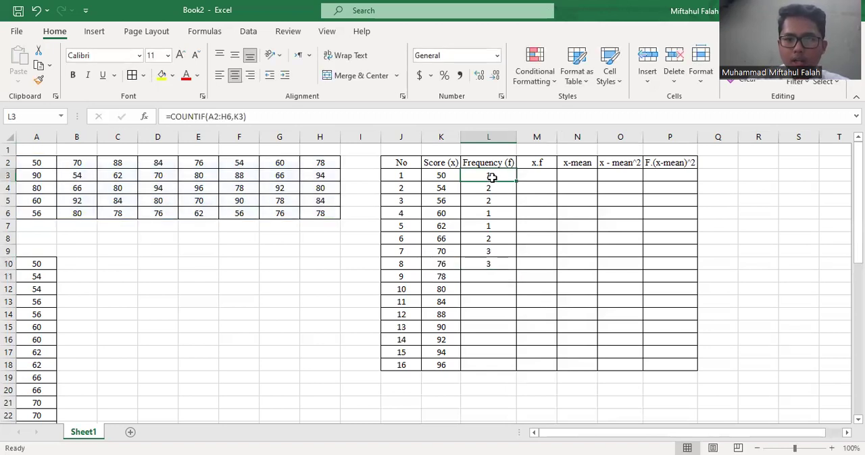
{"action": "left_click", "coordinate": [493, 314]}
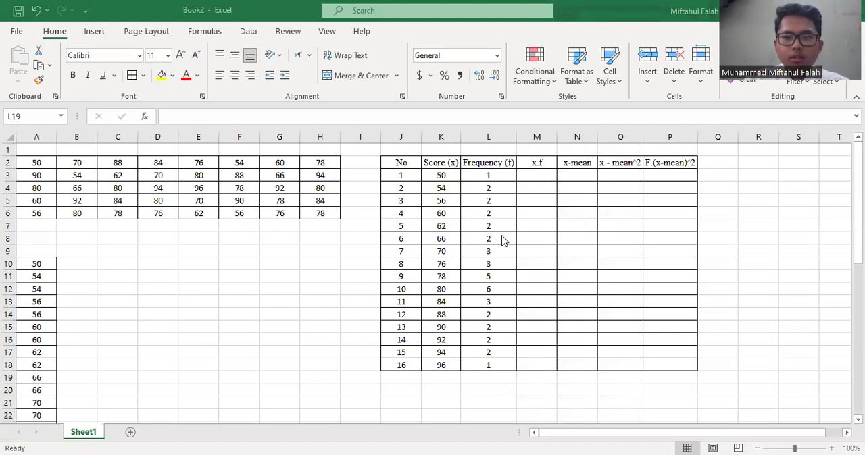
Multiply the first score by its frequency in the x.f column by entering =K3*L3 in M3
{"action": "left_click", "coordinate": [442, 174]}
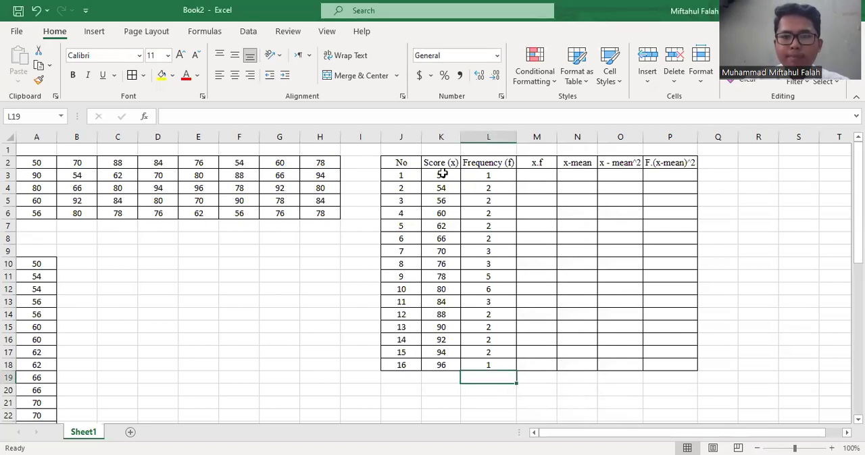
{"action": "left_click", "coordinate": [443, 174]}
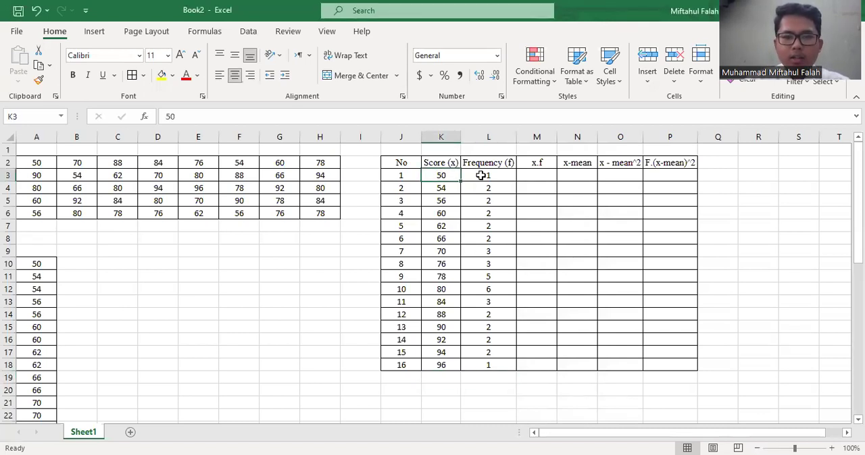
{"action": "left_click", "coordinate": [486, 177]}
{"action": "left_click", "coordinate": [534, 177]}
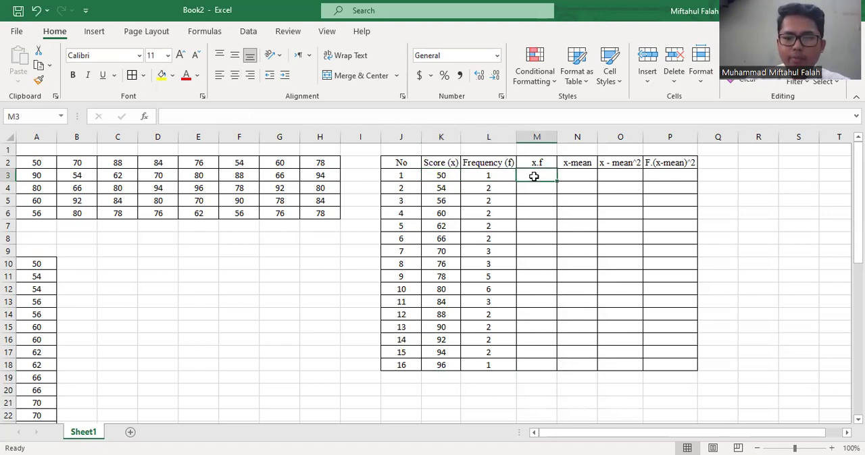
{"action": "type", "text": "="}
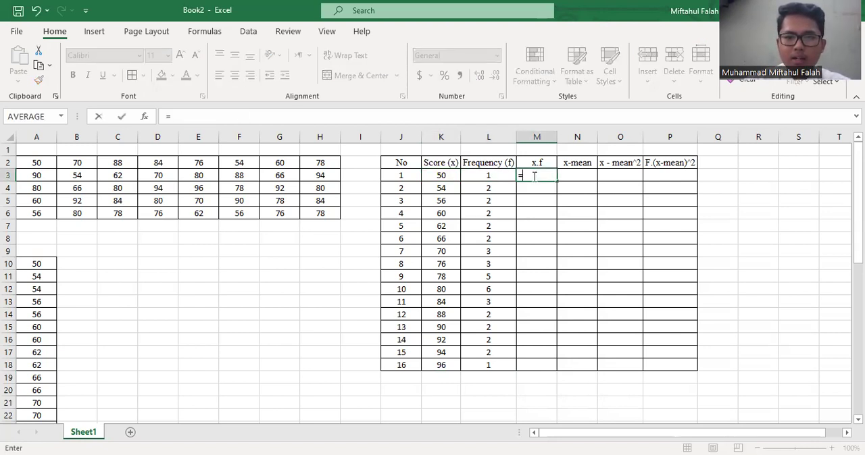
{"action": "left_click", "coordinate": [453, 174]}
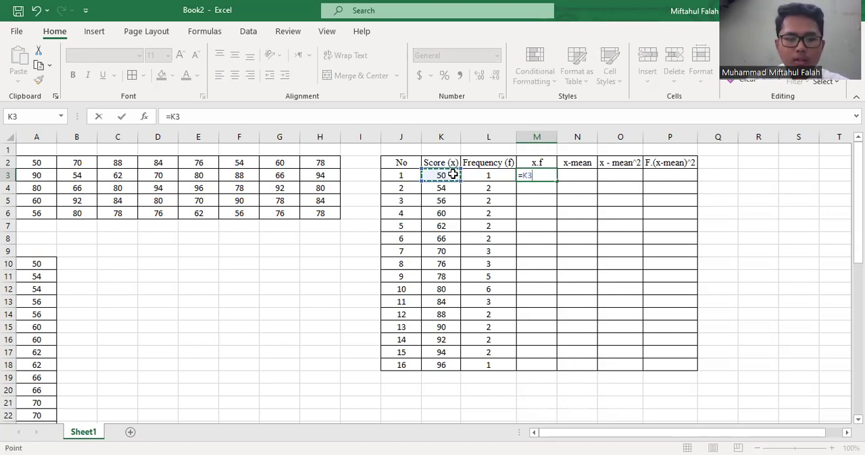
{"action": "type", "text": "*"}
{"action": "left_click", "coordinate": [480, 175]}
{"action": "key", "text": "Return"}
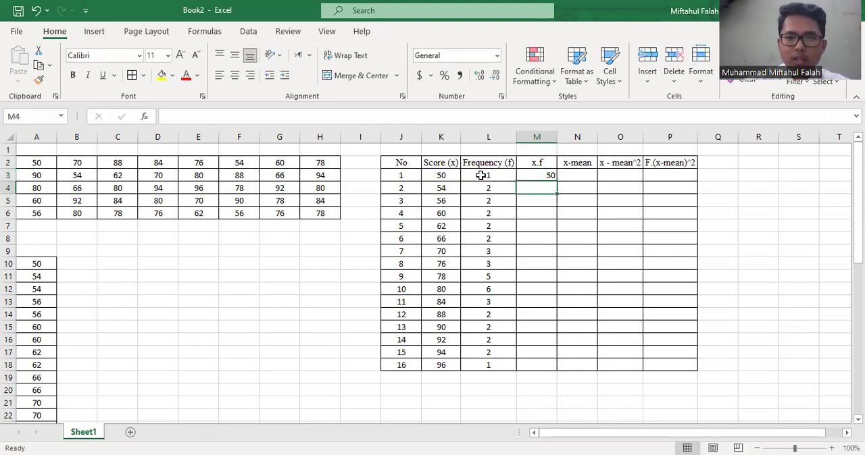
Fill the x.f formula from M3 down to M18
{"action": "left_click", "coordinate": [525, 176]}
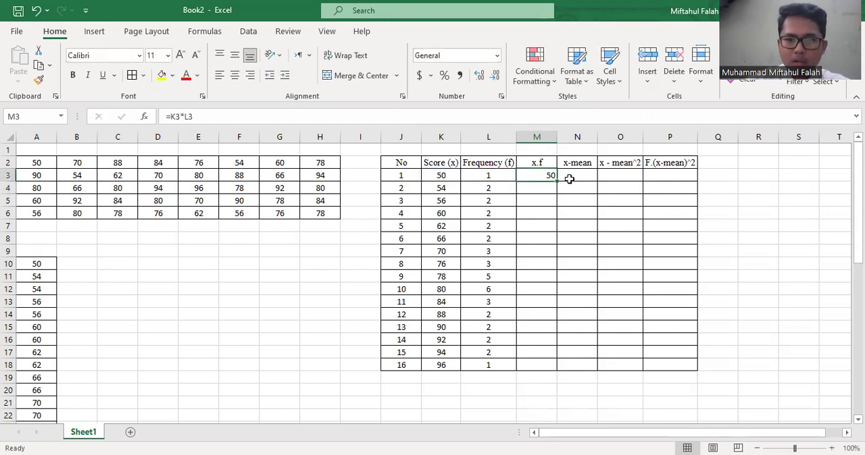
{"action": "double_click", "coordinate": [556, 181]}
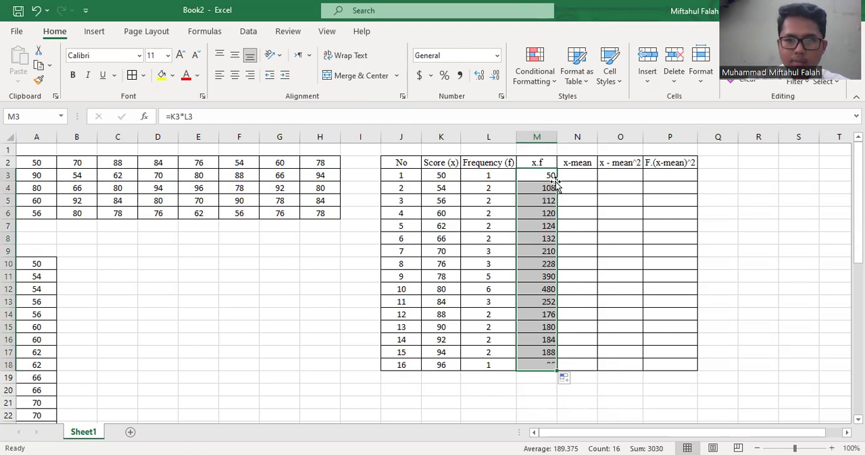
{"action": "left_click", "coordinate": [466, 316]}
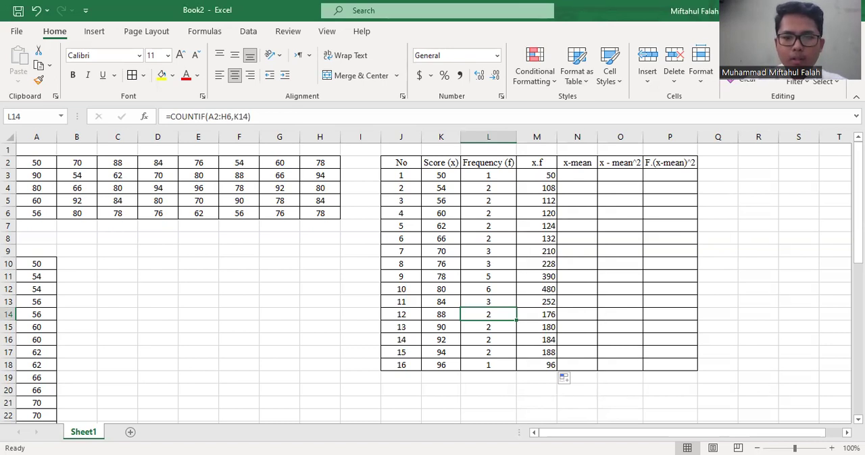
{"action": "key", "text": "alt+Tab"}
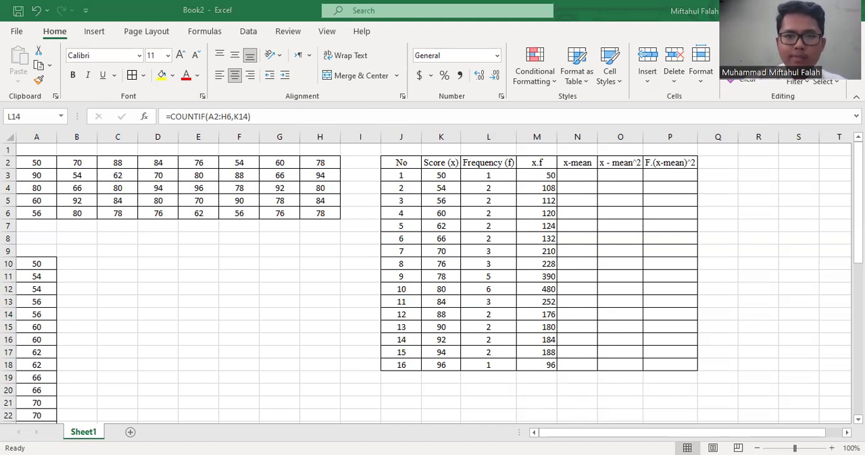
{"action": "key", "text": "alt+Tab"}
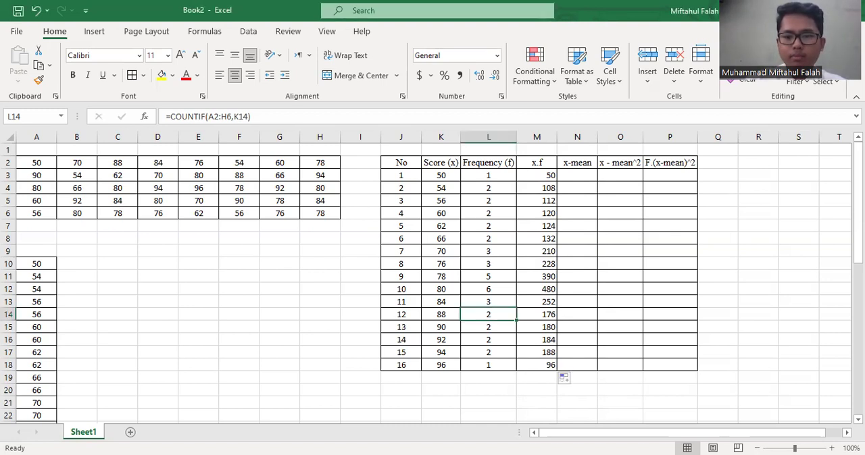
{"action": "key", "text": "alt+Tab"}
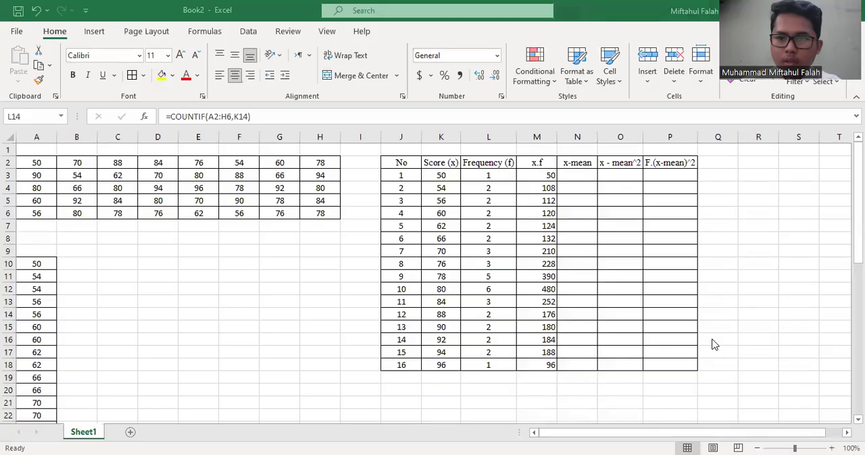
{"action": "scroll", "coordinate": [467, 331], "scroll_direction": "down", "scroll_amount": 1}
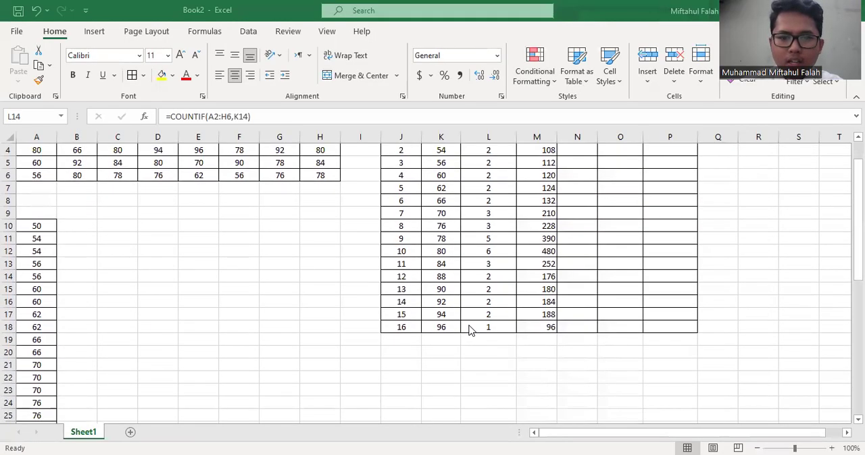
Merge and center cells J19:K19 below the last row of the frequency table
{"action": "left_click", "coordinate": [395, 339]}
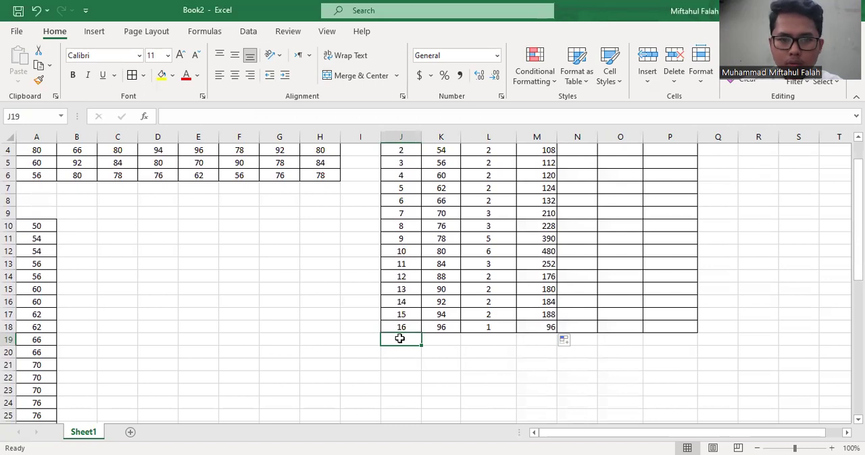
{"action": "left_click_drag", "start_coordinate": [399, 338], "coordinate": [435, 344]}
{"action": "left_click", "coordinate": [357, 76]}
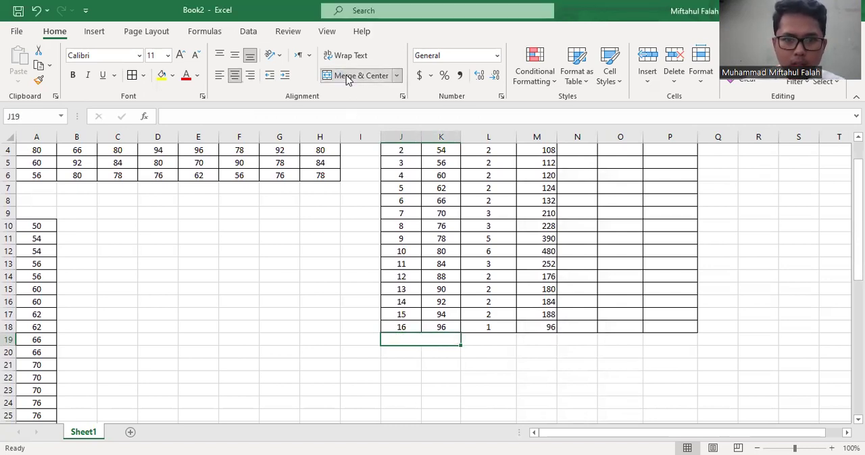
Insert the summation symbol ∑ (N-Ary Summation) into the merged cell J19:K19
{"action": "left_click", "coordinate": [94, 31]}
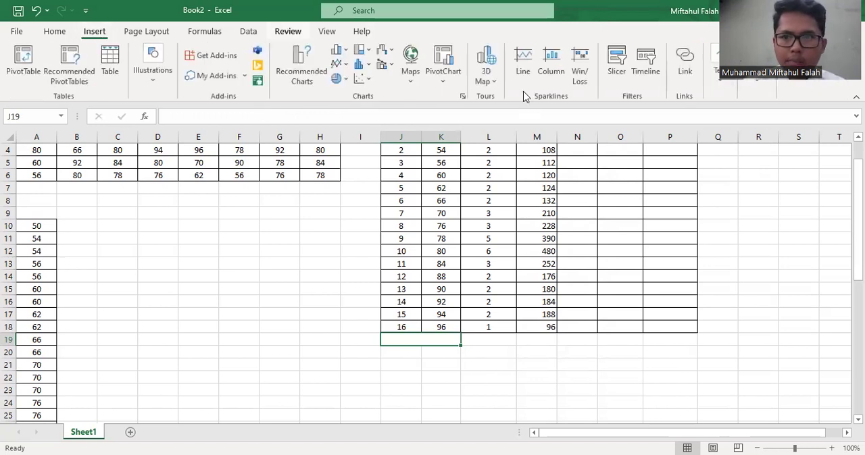
{"action": "left_click", "coordinate": [756, 90]}
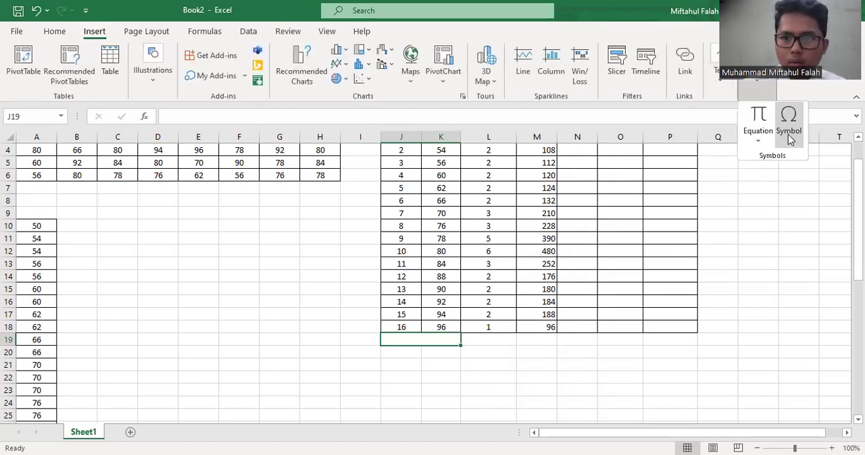
{"action": "left_click", "coordinate": [784, 133]}
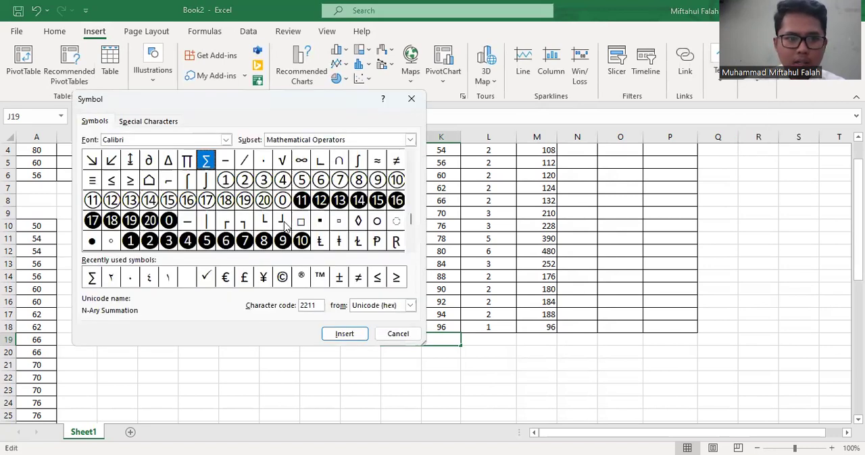
{"action": "left_click", "coordinate": [90, 279]}
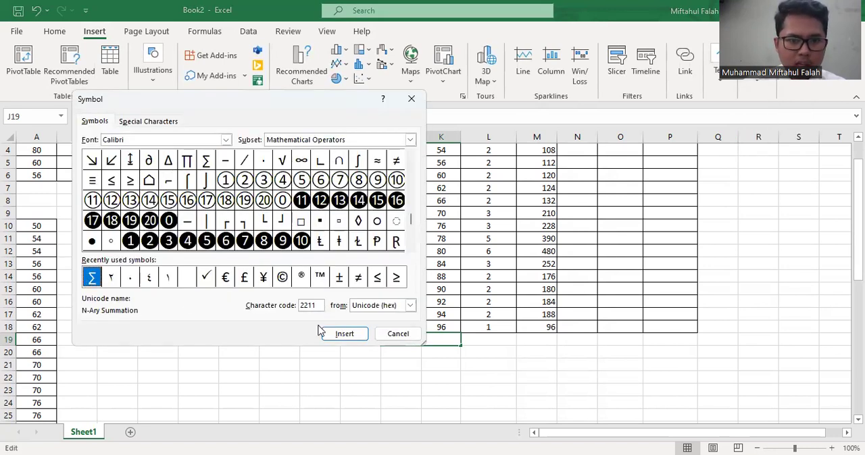
{"action": "left_click", "coordinate": [344, 334]}
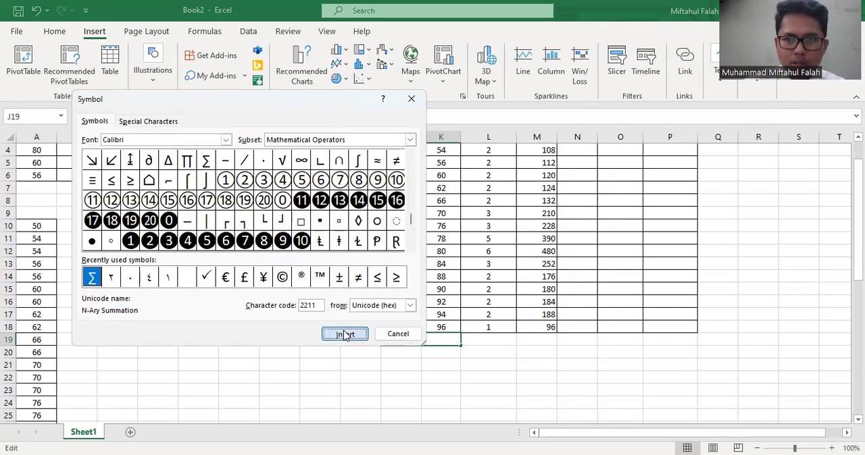
{"action": "left_click", "coordinate": [398, 335]}
{"action": "left_click", "coordinate": [498, 350]}
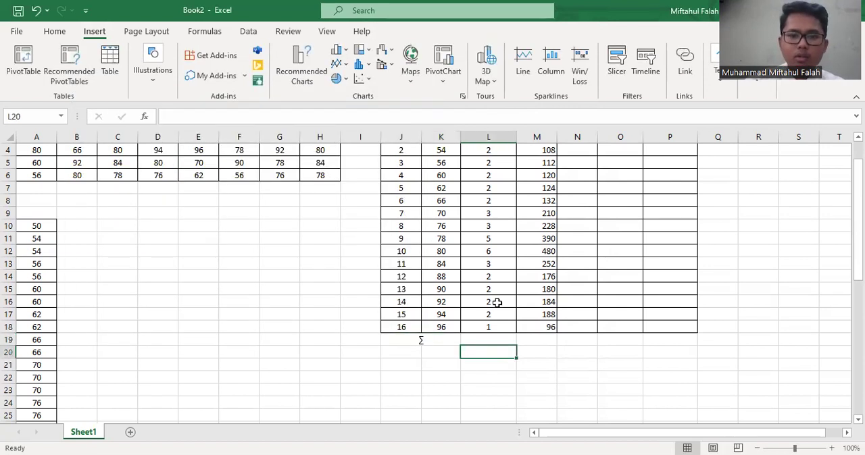
Total the frequency column L3:L18 in L19 with AutoSum
{"action": "scroll", "coordinate": [498, 301], "scroll_direction": "up", "scroll_amount": 1}
{"action": "left_click_drag", "start_coordinate": [497, 175], "coordinate": [485, 364]}
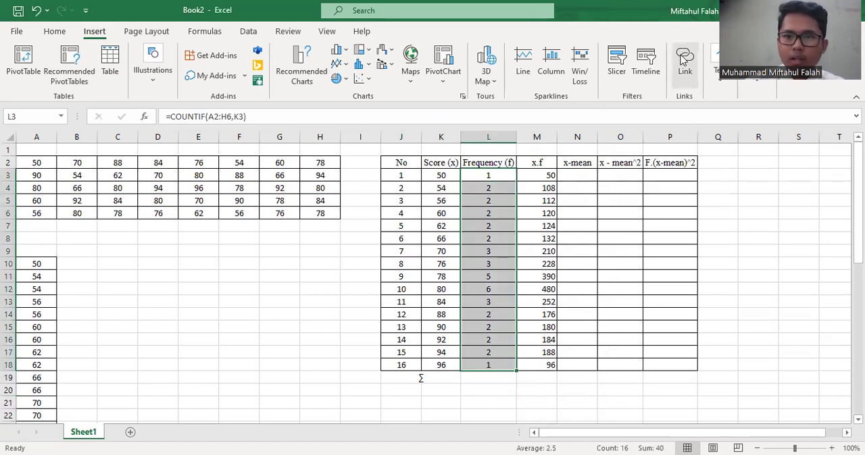
{"action": "left_click", "coordinate": [44, 33]}
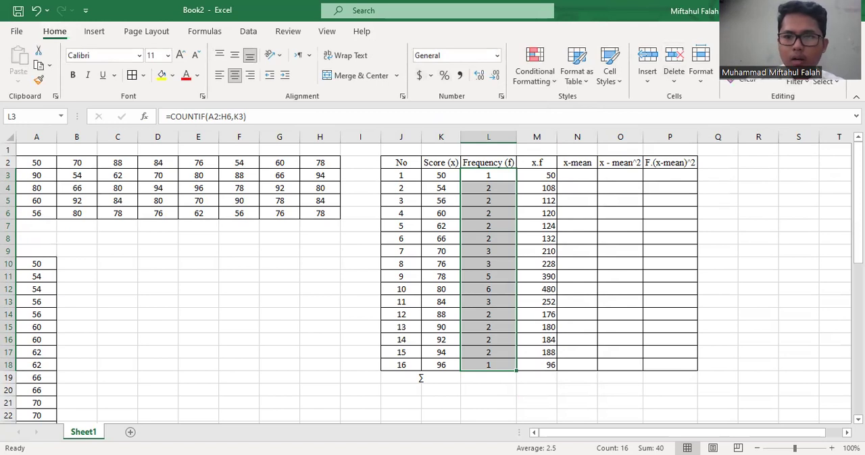
{"action": "left_click", "coordinate": [740, 55]}
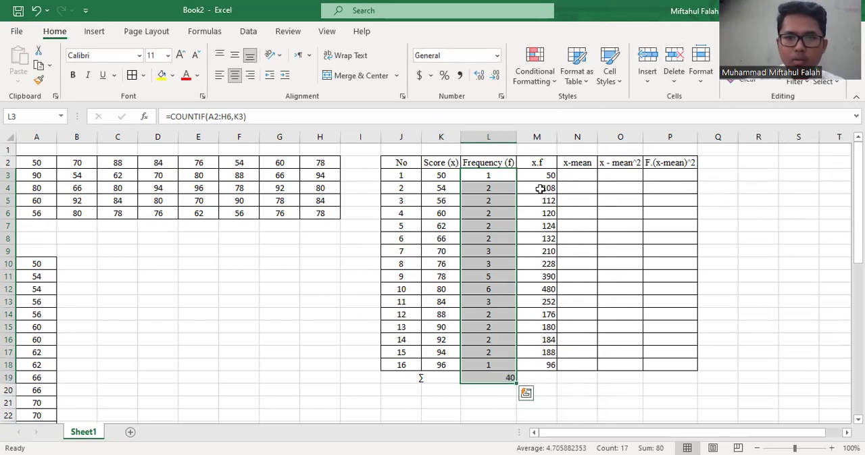
{"action": "double_click", "coordinate": [490, 378]}
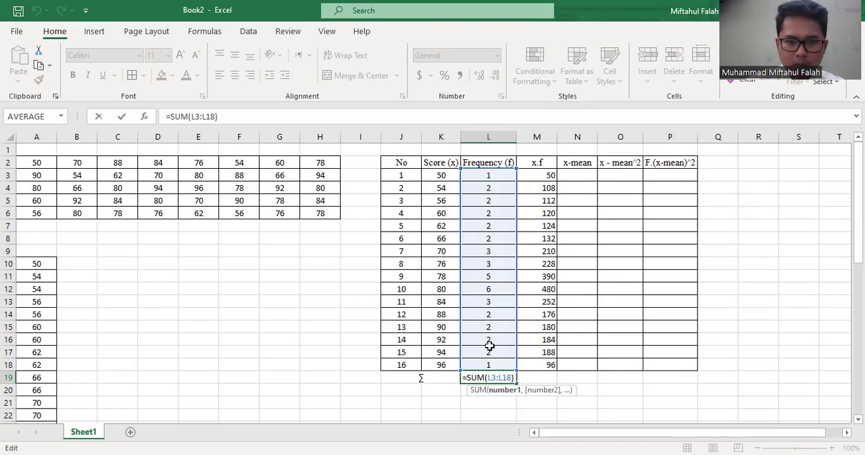
{"action": "left_click", "coordinate": [522, 377]}
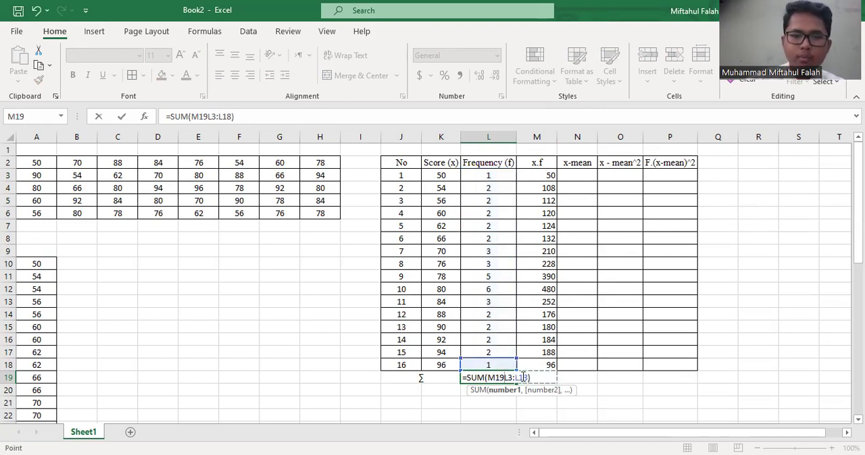
{"action": "key", "text": "Return"}
{"action": "key", "text": "ctrl+z"}
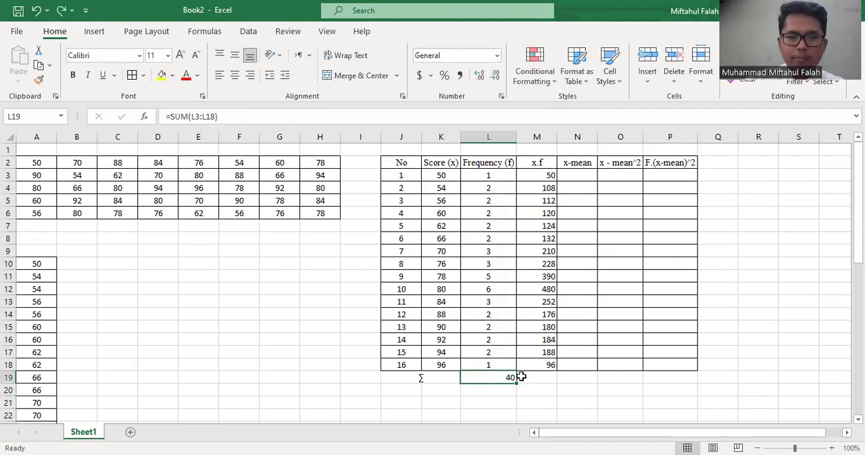
Total the x.f column M3:M18 in M19 with AutoSum
{"action": "left_click", "coordinate": [525, 306]}
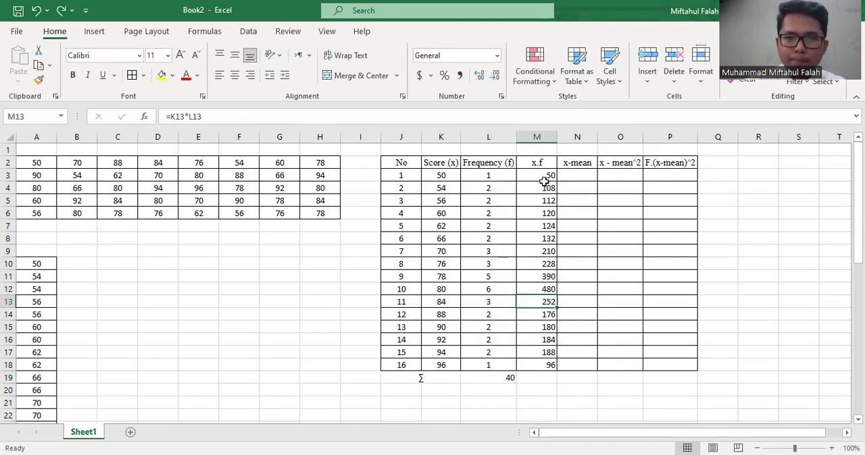
{"action": "left_click_drag", "start_coordinate": [543, 176], "coordinate": [540, 362]}
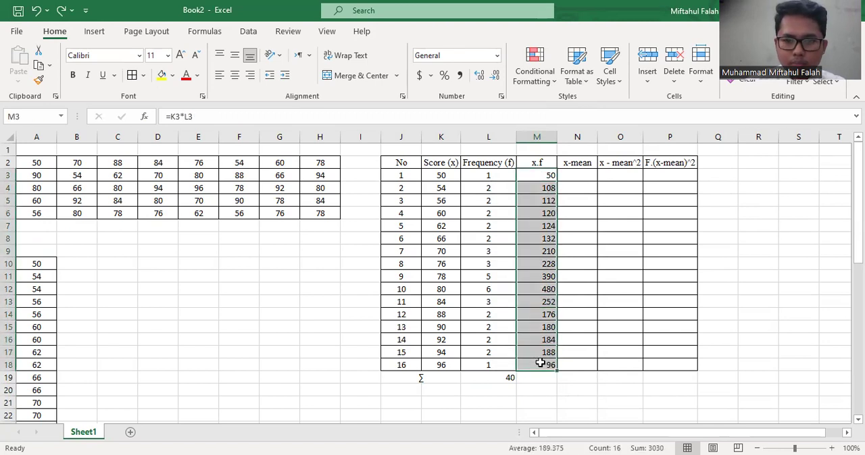
{"action": "key", "text": "alt+equal"}
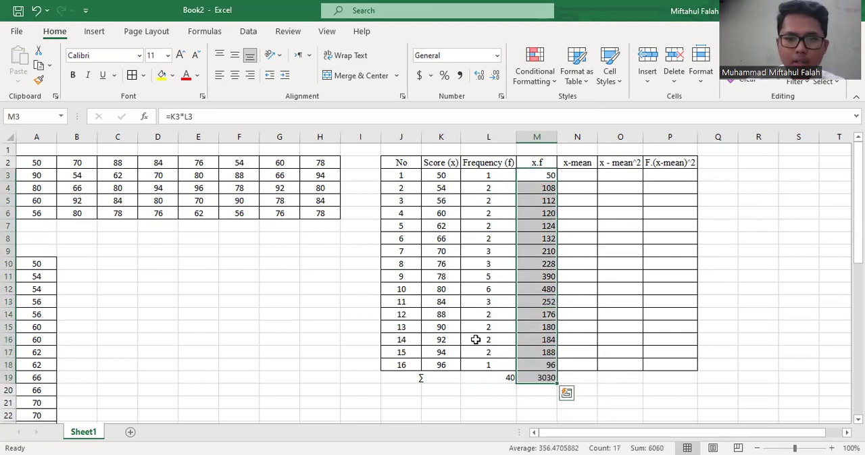
Apply all borders to the totals row J19:P19
{"action": "left_click", "coordinate": [465, 364]}
{"action": "left_click_drag", "start_coordinate": [425, 381], "coordinate": [660, 374]}
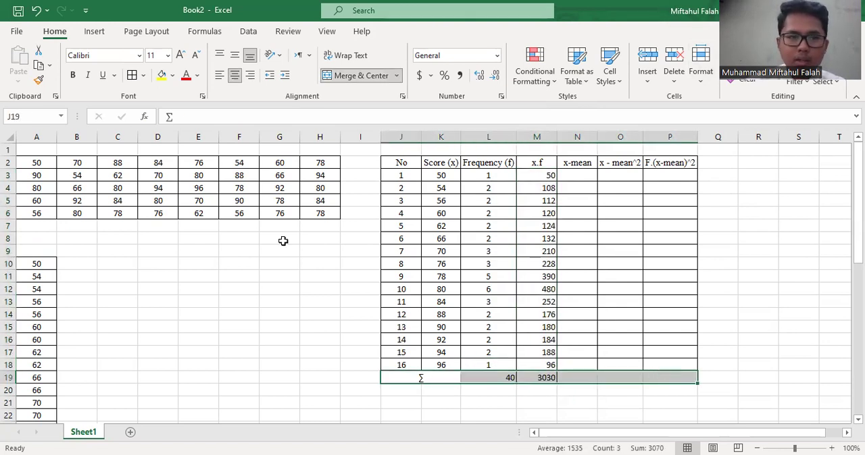
{"action": "left_click", "coordinate": [132, 75]}
{"action": "left_click", "coordinate": [419, 303]}
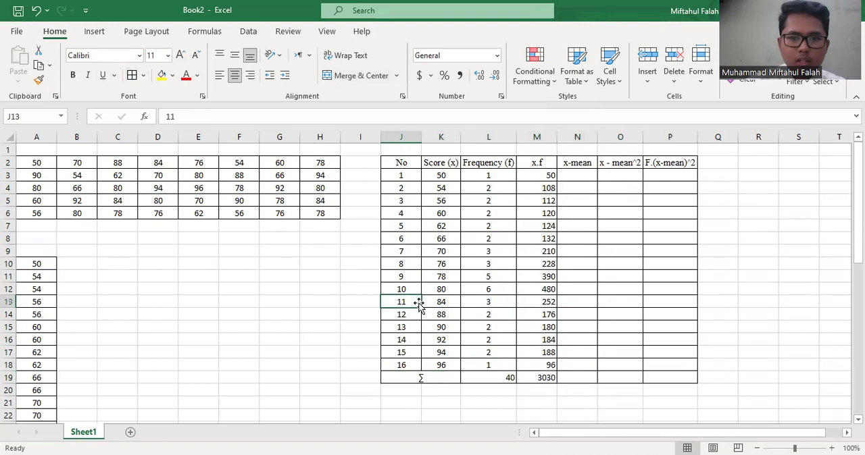
Enter the labels Mean, Median and Mode in J21, J22 and J23 below the table
{"action": "scroll", "coordinate": [419, 302], "scroll_direction": "down", "scroll_amount": 2}
{"action": "left_click", "coordinate": [397, 315]}
{"action": "left_click", "coordinate": [396, 330]}
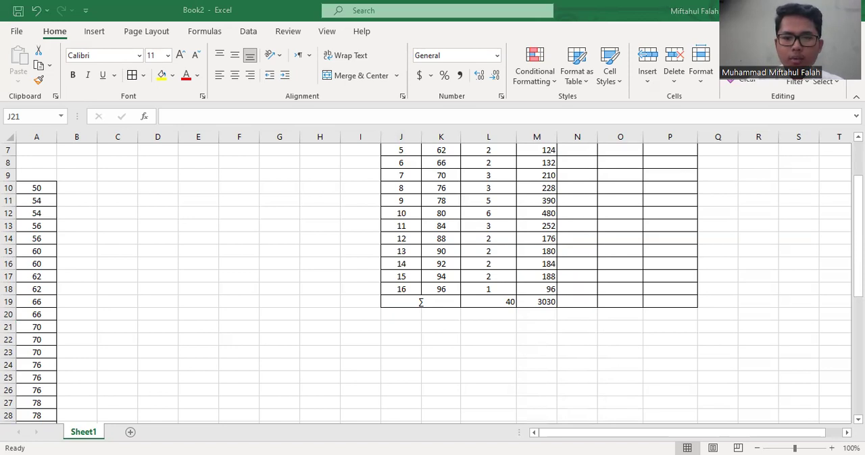
{"action": "left_click", "coordinate": [377, 340]}
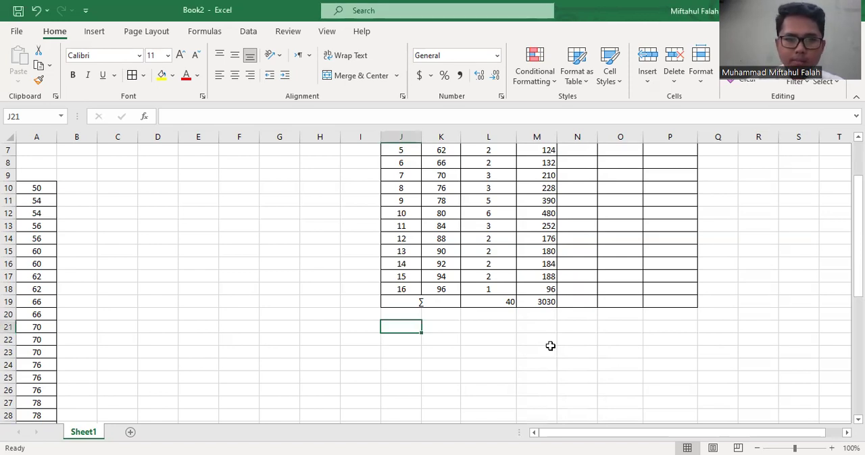
{"action": "type", "text": "Mean"}
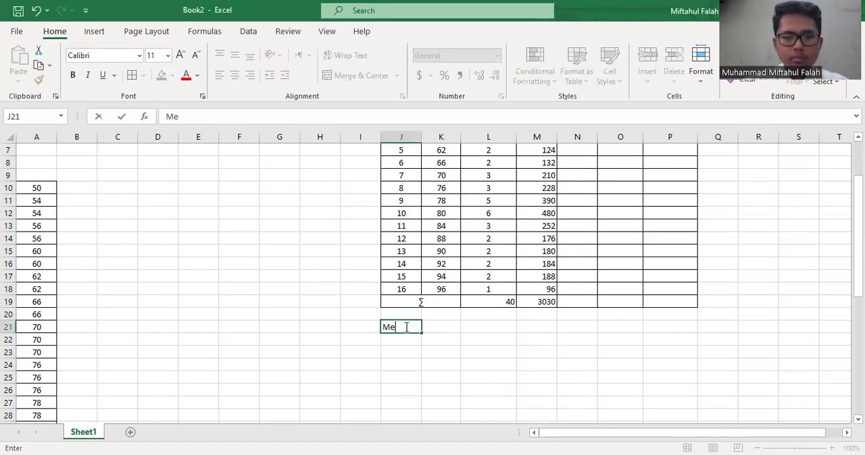
{"action": "key", "text": "Return"}
{"action": "type", "text": "Median"}
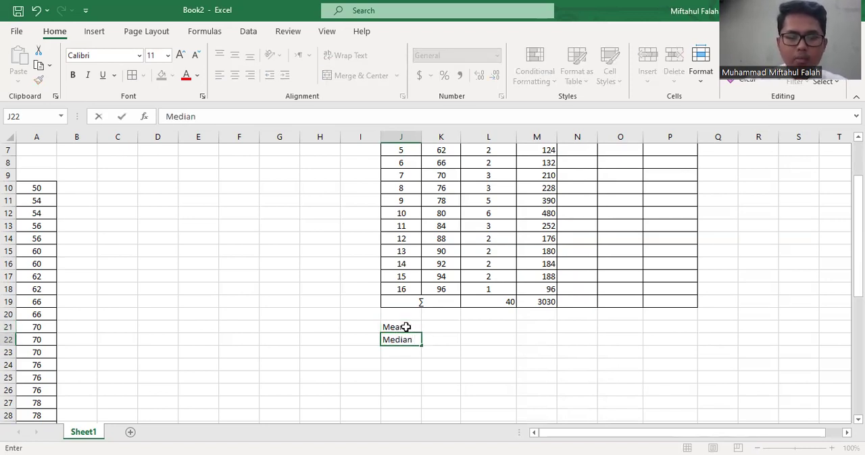
{"action": "key", "text": "Return"}
{"action": "type", "text": "Mode"}
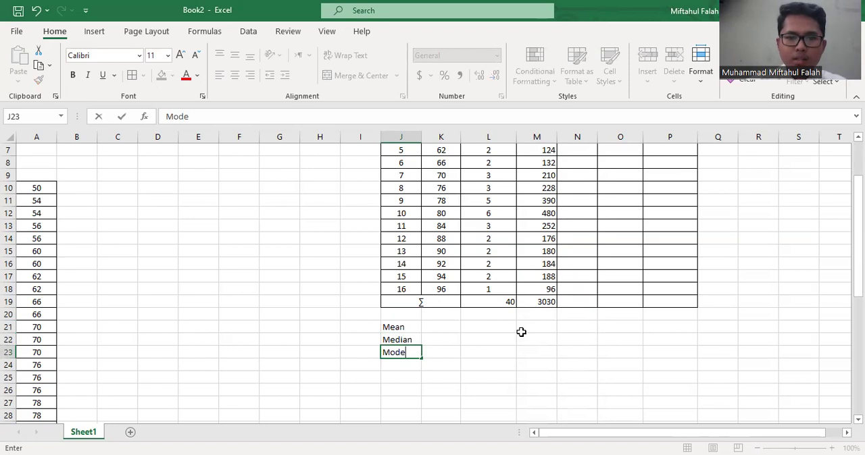
{"action": "left_click", "coordinate": [521, 332]}
Calculate the mean in K21 by dividing the x.f total by the frequency total with =M19/L19
{"action": "left_click", "coordinate": [433, 330]}
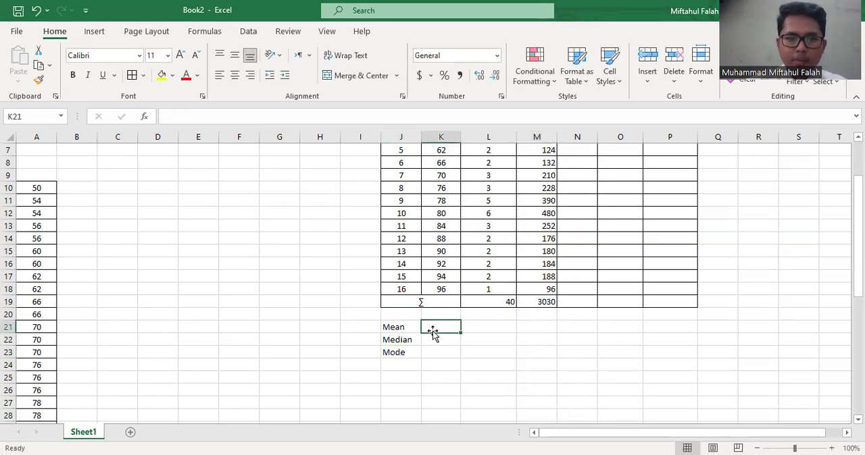
{"action": "left_click", "coordinate": [433, 339]}
{"action": "left_click", "coordinate": [430, 326]}
{"action": "type", "text": "="}
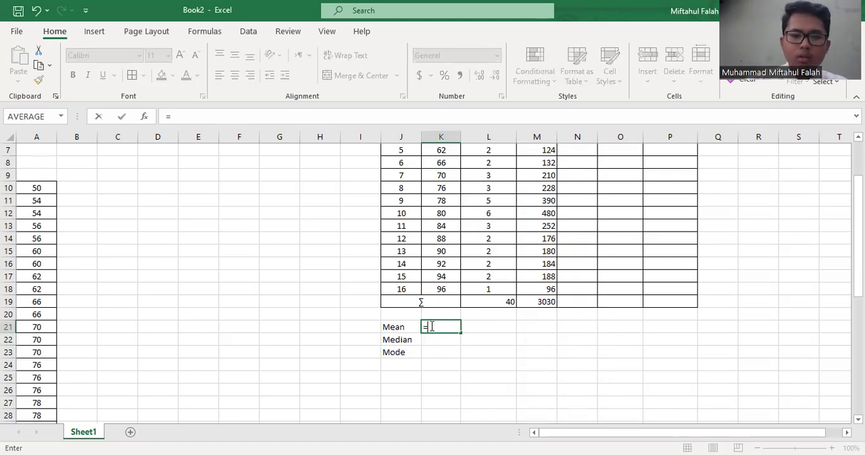
{"action": "left_click", "coordinate": [538, 301]}
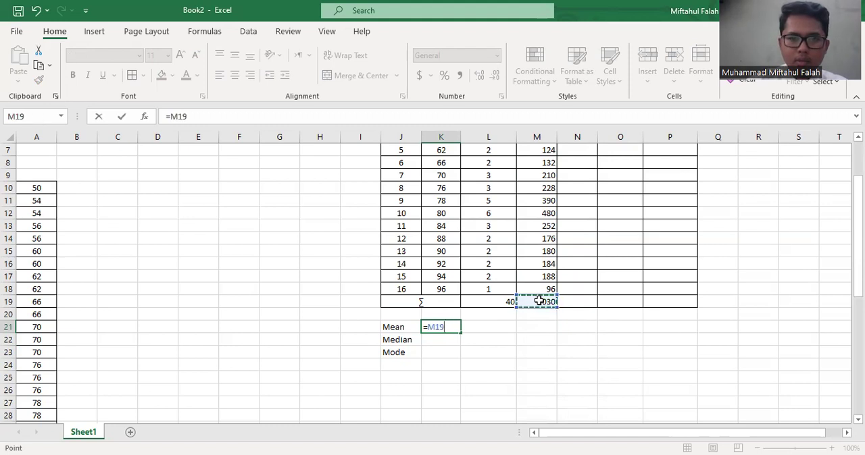
{"action": "type", "text": "/"}
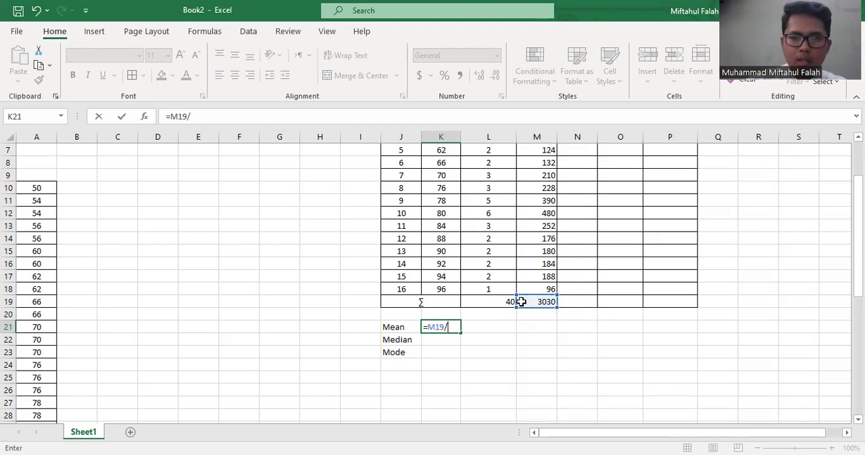
{"action": "left_click", "coordinate": [496, 303]}
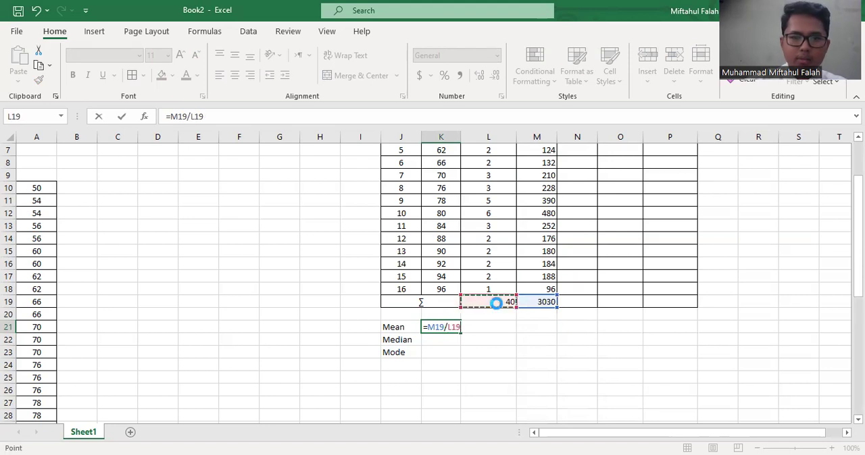
{"action": "key", "text": "Return"}
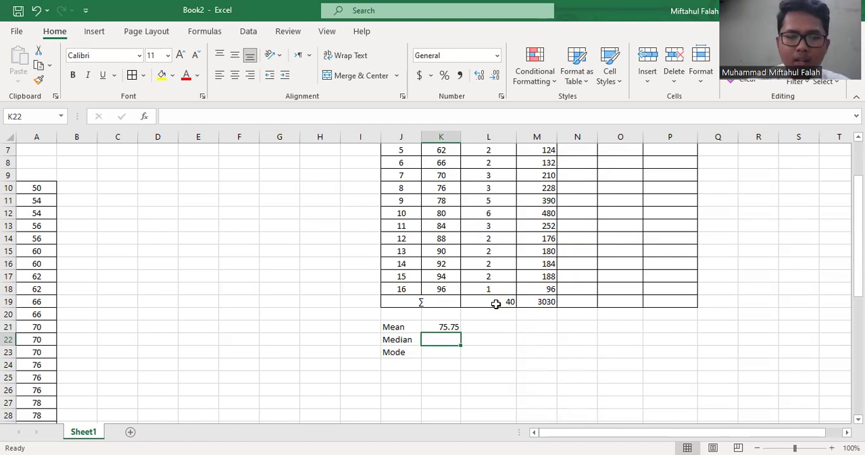
Try calculating the mean in K21 directly from the raw scores with =AVERAGE(A2:H6)
{"action": "left_click", "coordinate": [446, 326]}
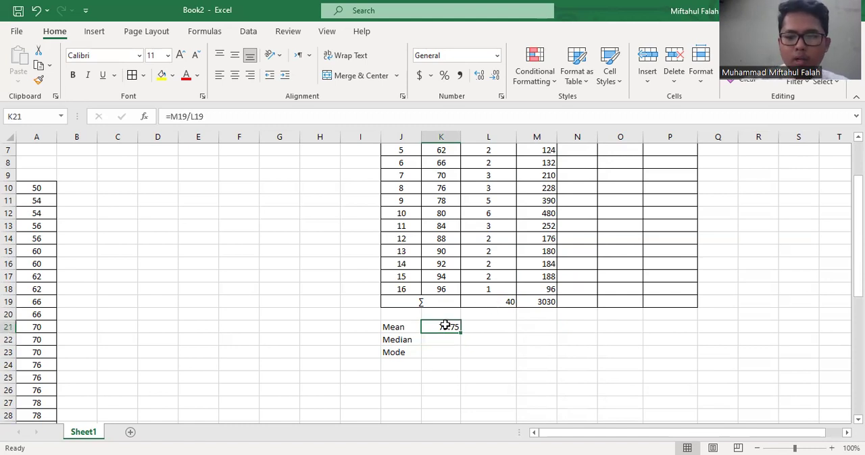
{"action": "type", "text": "=A"}
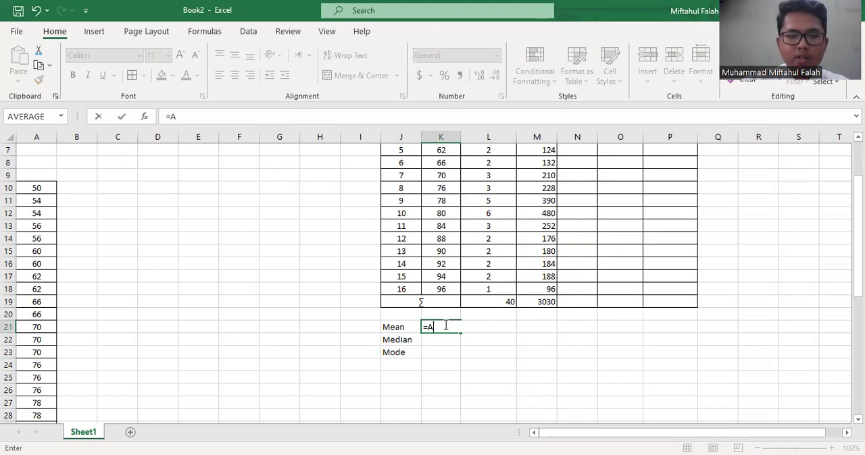
{"action": "type", "text": "ver"}
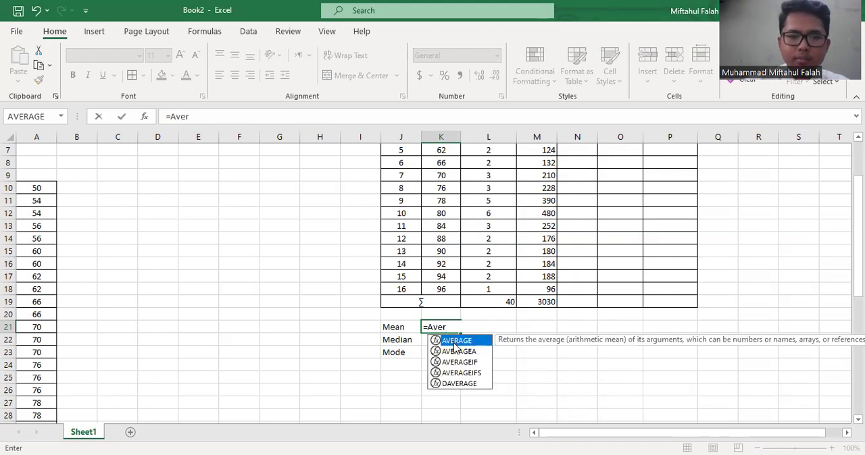
{"action": "key", "text": "Tab"}
{"action": "scroll", "coordinate": [504, 248], "scroll_direction": "up", "scroll_amount": 1}
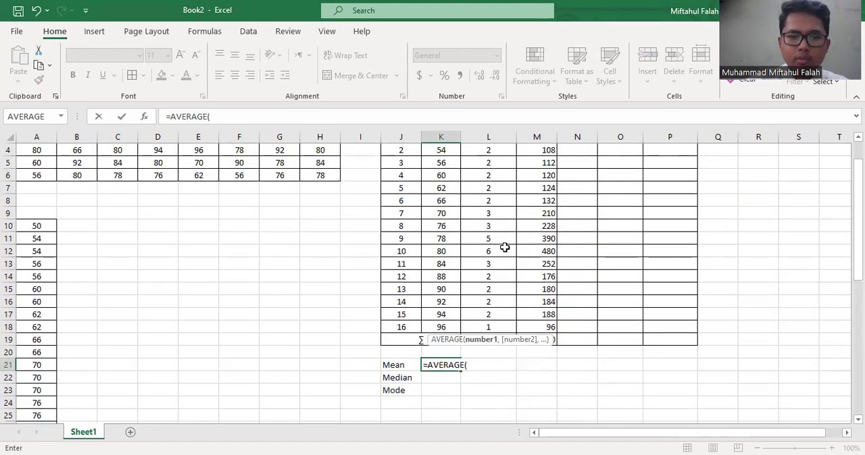
{"action": "scroll", "coordinate": [505, 248], "scroll_direction": "up", "scroll_amount": 1}
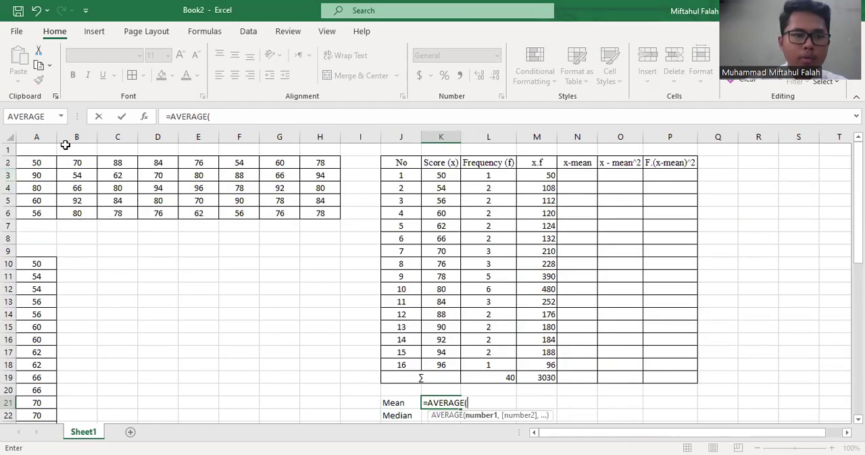
{"action": "left_click", "coordinate": [37, 163]}
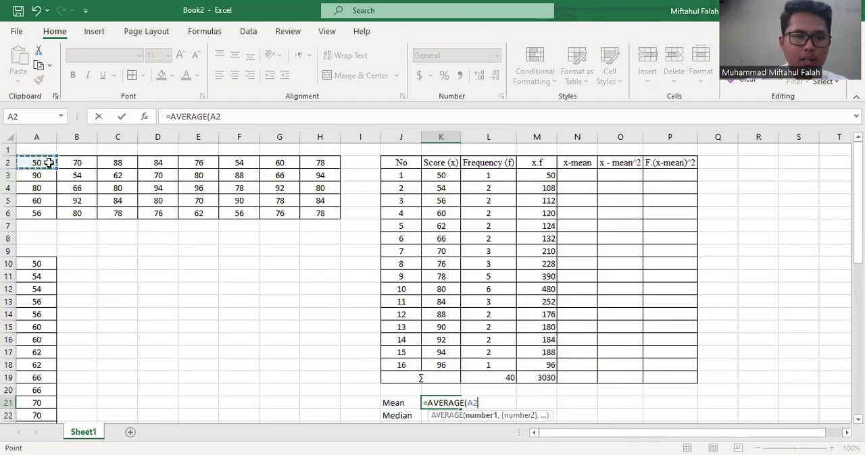
{"action": "left_click", "coordinate": [306, 215], "text": "shift"}
{"action": "key", "text": "Return"}
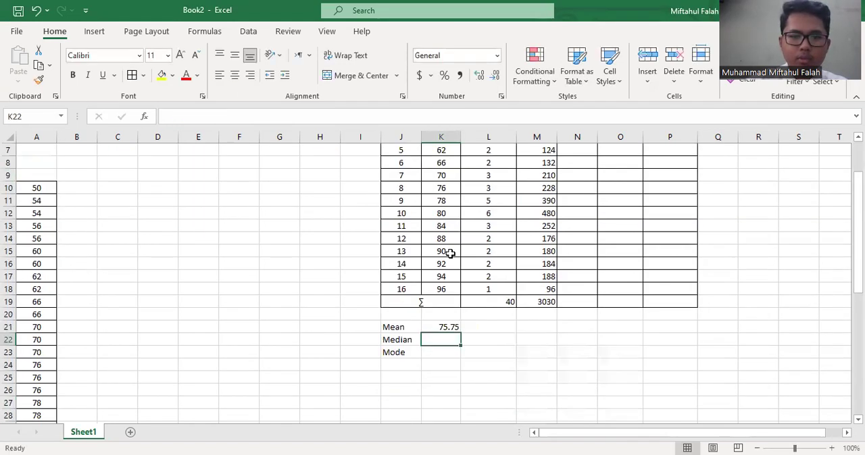
{"action": "left_click", "coordinate": [448, 328]}
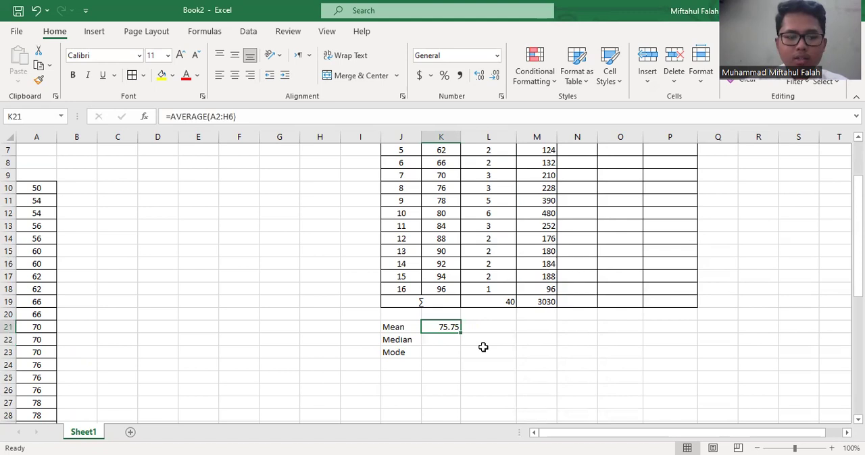
Undo the AVERAGE formula in K21 to restore =M19/L19
{"action": "key", "text": "ctrl+z"}
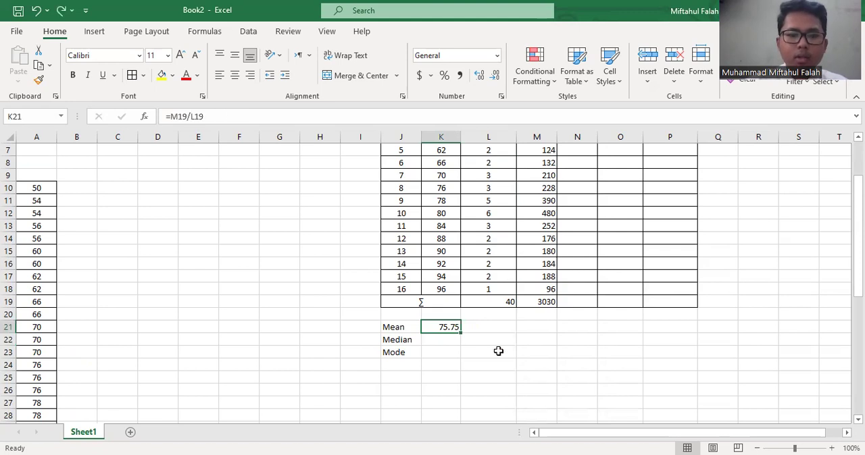
{"action": "left_click", "coordinate": [497, 351]}
{"action": "left_click", "coordinate": [446, 343]}
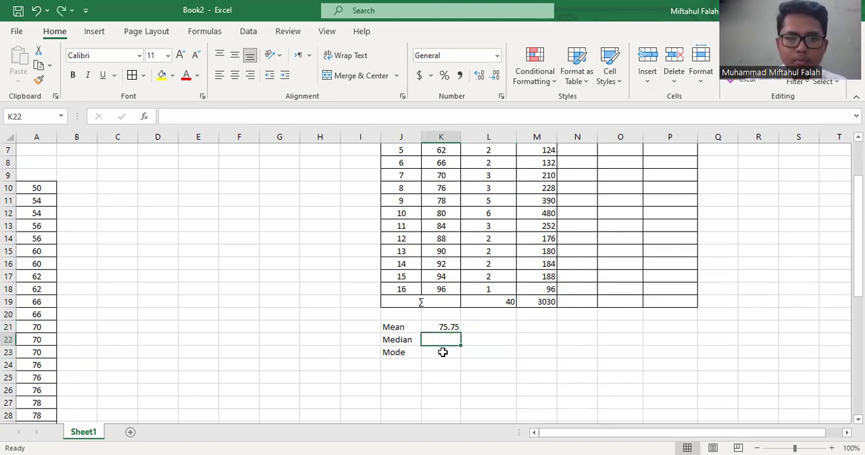
Examine the frequency total in L19 and the frequencies in L3:L11 to locate the middle score
{"action": "scroll", "coordinate": [456, 346], "scroll_direction": "up", "scroll_amount": 1}
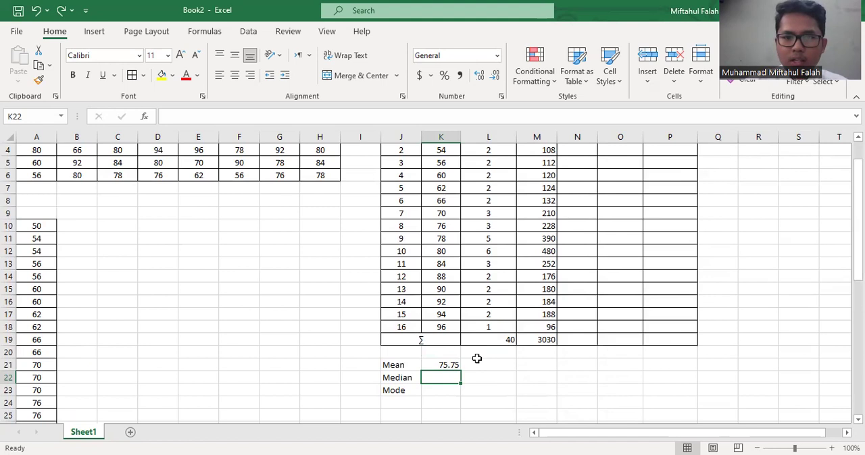
{"action": "scroll", "coordinate": [511, 275], "scroll_direction": "up", "scroll_amount": 1}
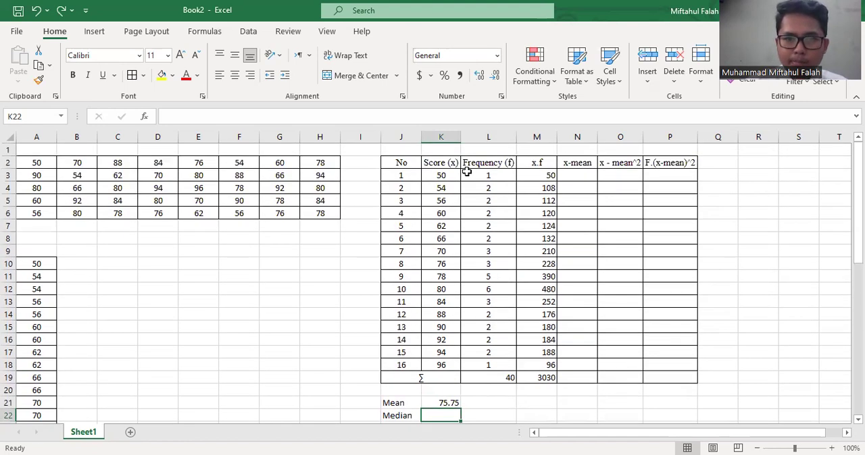
{"action": "left_click", "coordinate": [466, 174]}
{"action": "left_click", "coordinate": [499, 376]}
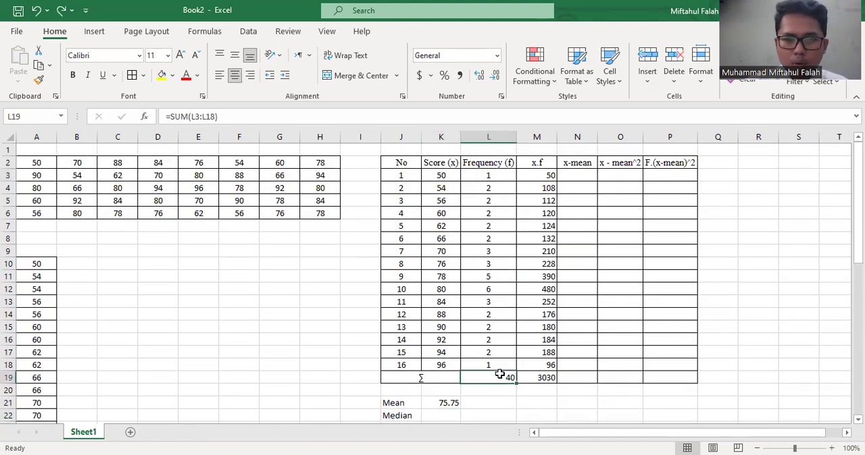
{"action": "left_click", "coordinate": [494, 299]}
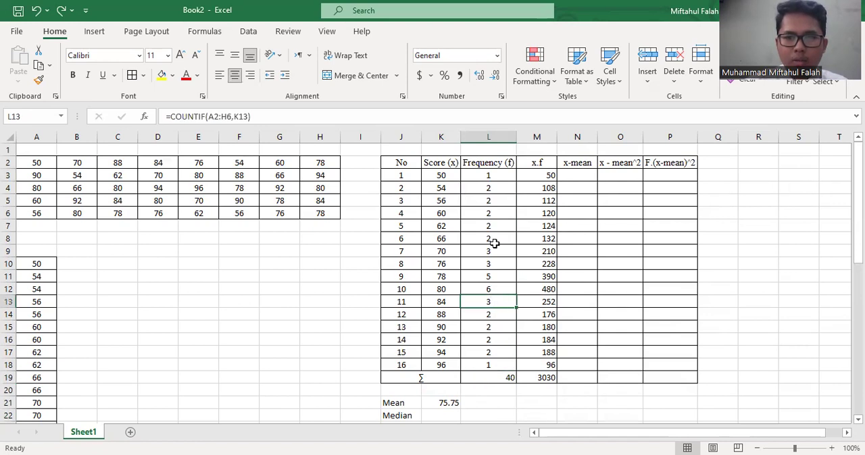
{"action": "left_click", "coordinate": [489, 176]}
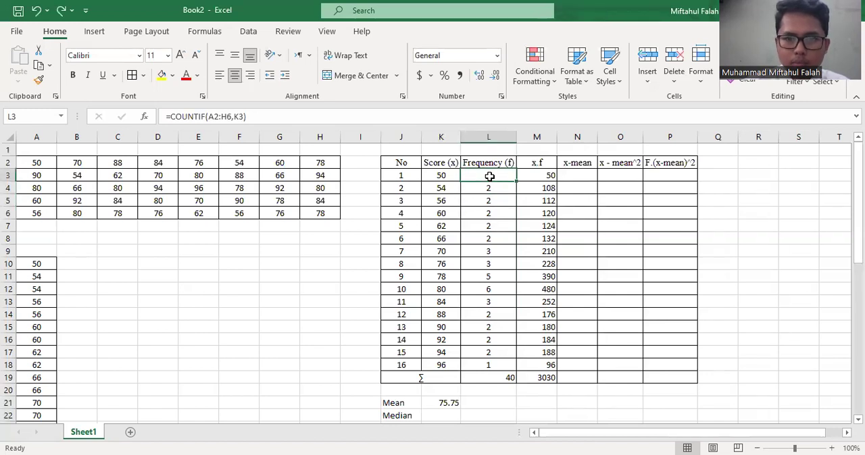
{"action": "left_click_drag", "start_coordinate": [493, 180], "coordinate": [496, 272]}
{"action": "scroll", "coordinate": [496, 272], "scroll_direction": "down", "scroll_amount": 1}
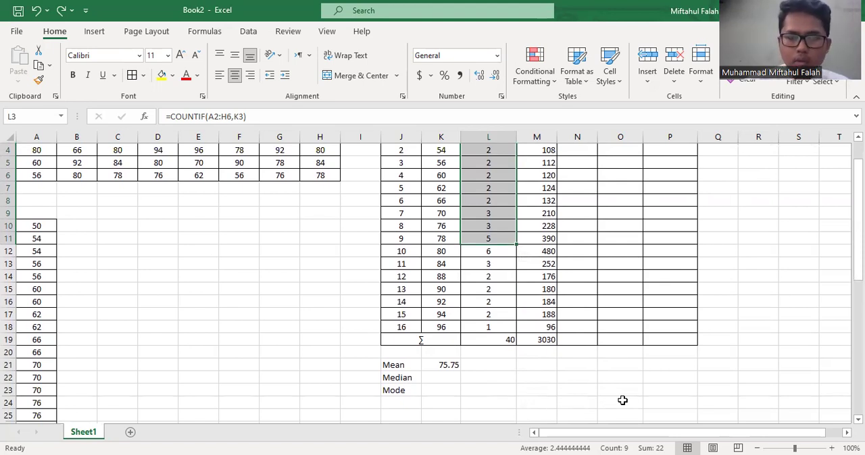
{"action": "scroll", "coordinate": [465, 265], "scroll_direction": "up", "scroll_amount": 1}
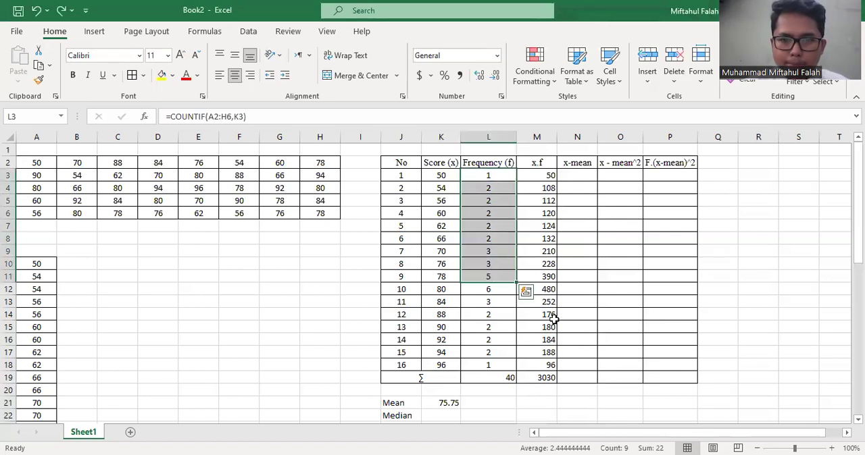
Calculate the median of the raw scores in K22 with =MEDIAN(A2:H6)
{"action": "scroll", "coordinate": [540, 318], "scroll_direction": "down", "scroll_amount": 1}
{"action": "scroll", "coordinate": [527, 319], "scroll_direction": "down", "scroll_amount": 1}
{"action": "left_click", "coordinate": [437, 341]}
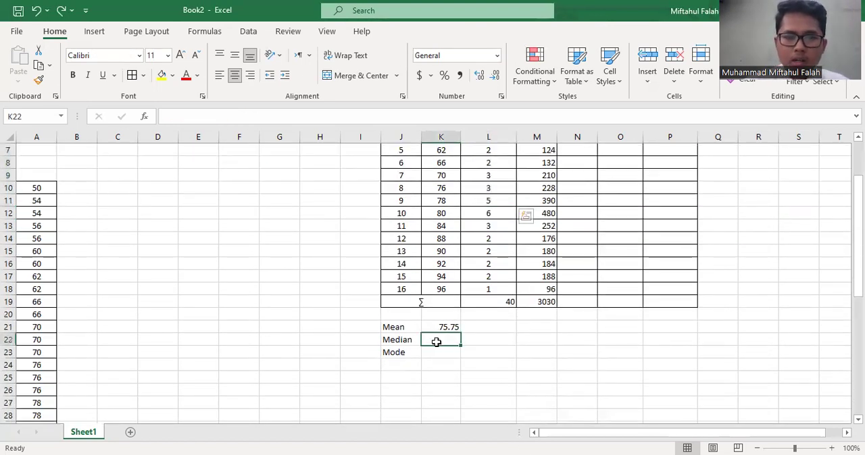
{"action": "type", "text": "="}
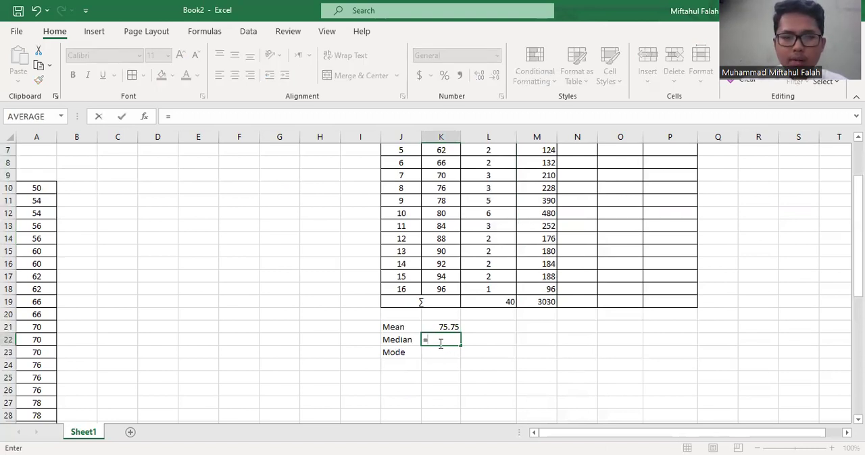
{"action": "type", "text": "median"}
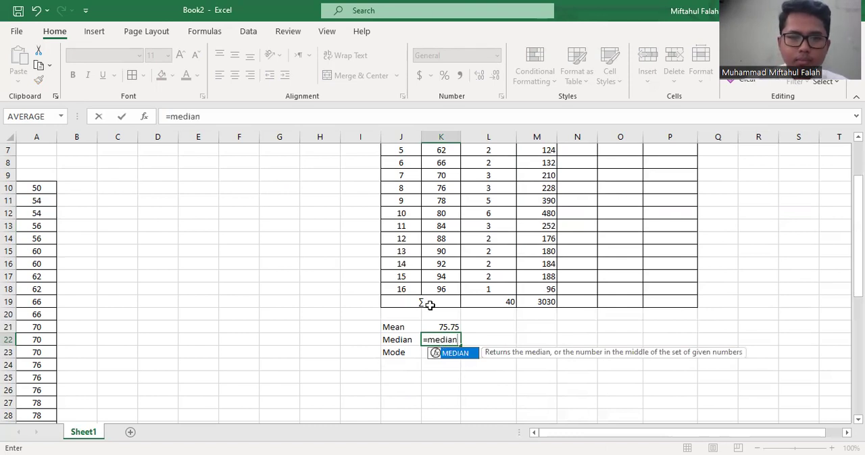
{"action": "key", "text": "Tab"}
{"action": "scroll", "coordinate": [115, 162], "scroll_direction": "up", "scroll_amount": 2}
{"action": "left_click", "coordinate": [47, 160]}
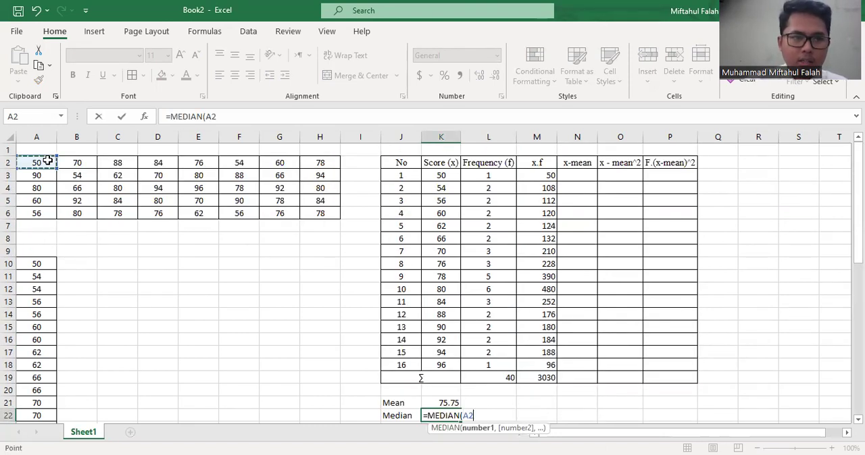
{"action": "left_click", "coordinate": [329, 214], "text": "shift"}
{"action": "key", "text": "Return"}
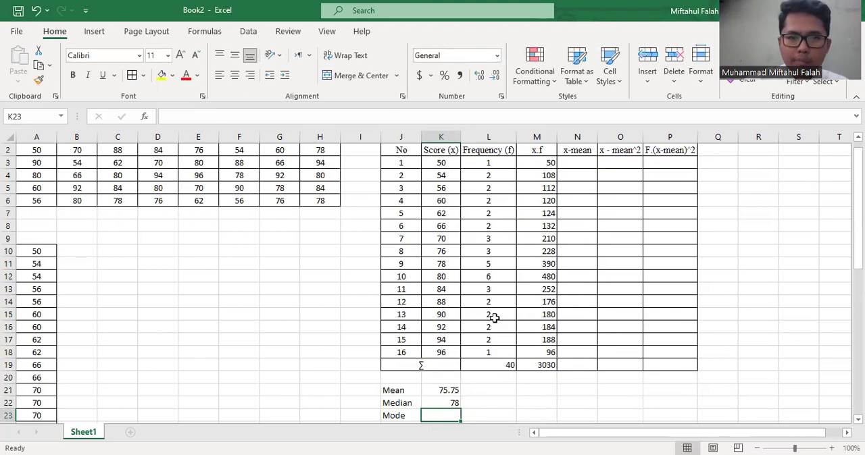
Check the median in K22 against the frequencies in L3:L11
{"action": "left_click", "coordinate": [491, 264]}
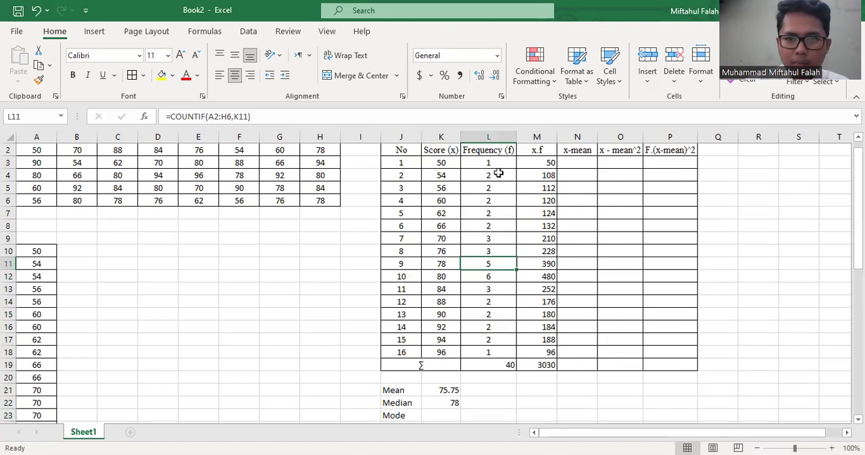
{"action": "left_click_drag", "start_coordinate": [490, 163], "coordinate": [497, 262]}
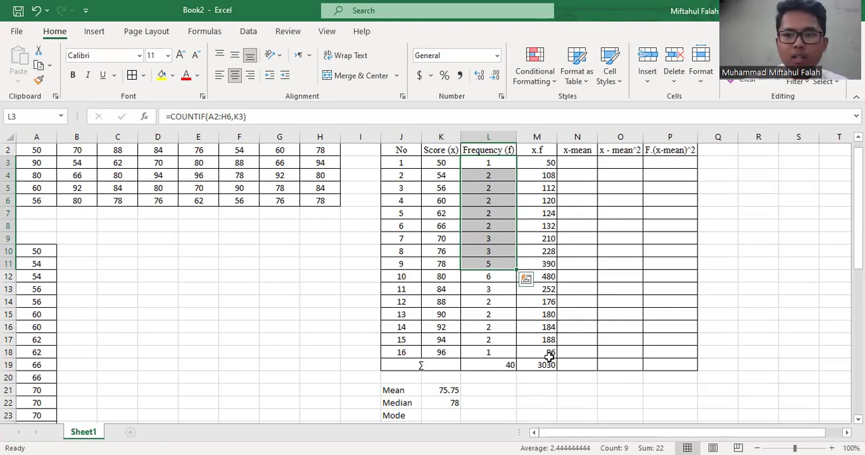
{"action": "left_click", "coordinate": [551, 378]}
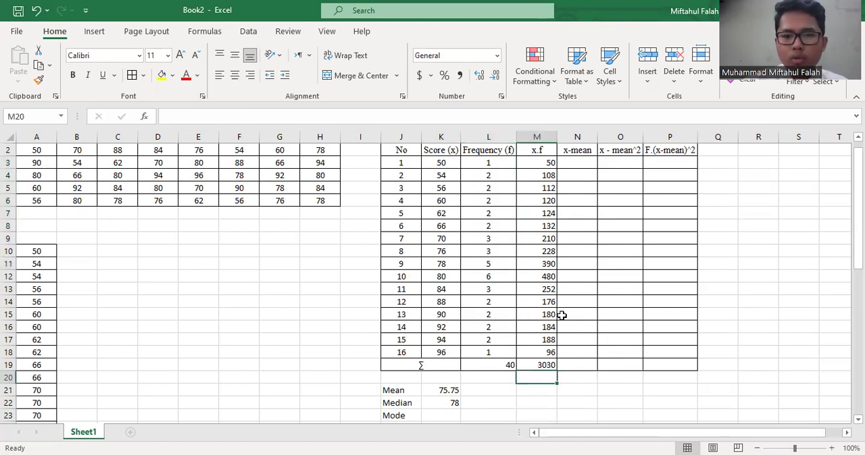
{"action": "left_click", "coordinate": [437, 236]}
{"action": "left_click_drag", "start_coordinate": [482, 163], "coordinate": [483, 263]}
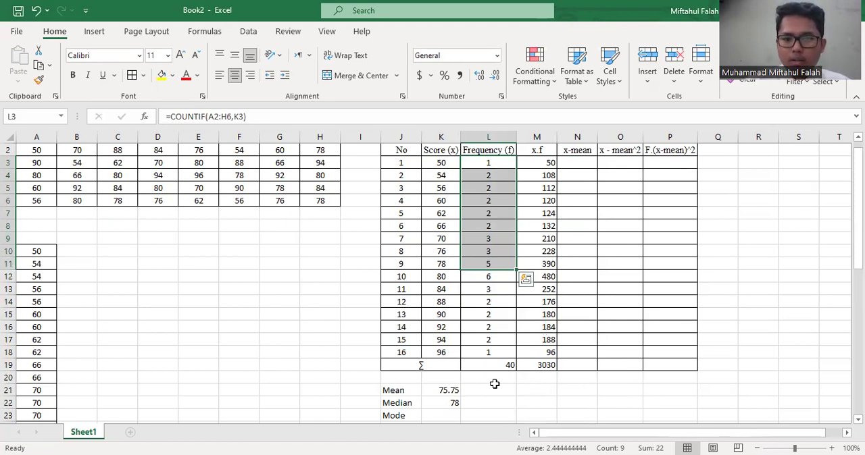
{"action": "scroll", "coordinate": [487, 383], "scroll_direction": "down", "scroll_amount": 1}
{"action": "left_click", "coordinate": [451, 365]}
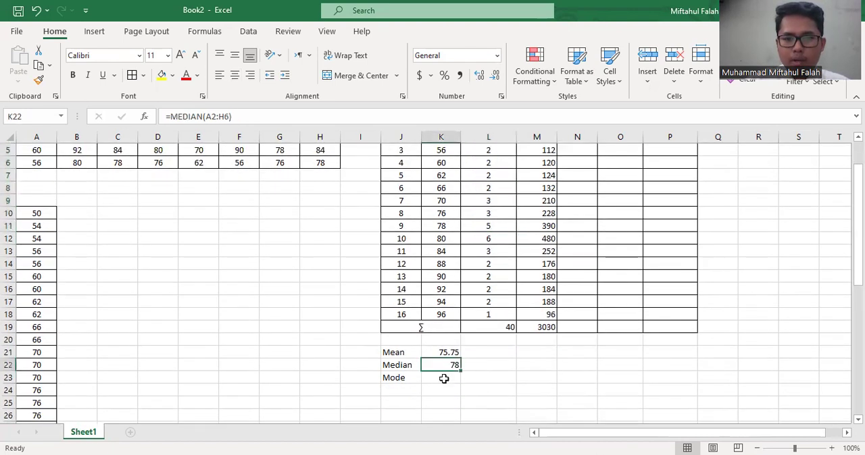
Enter 80, the score with the highest frequency, as the mode in K23
{"action": "left_click", "coordinate": [444, 378]}
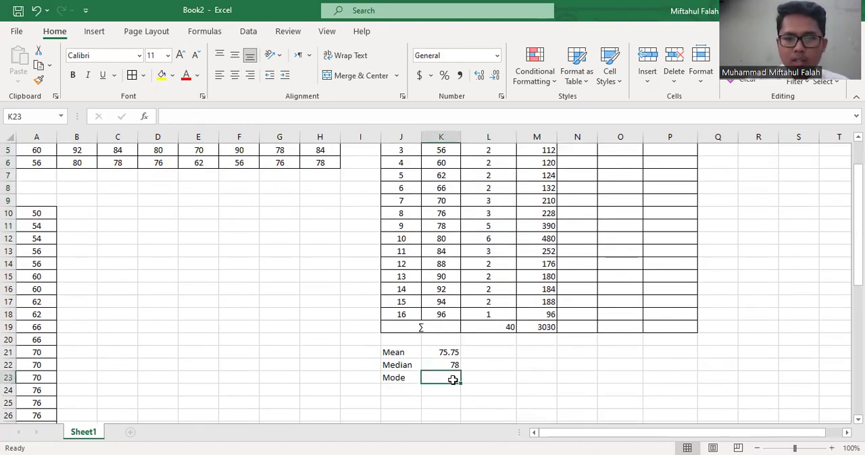
{"action": "type", "text": "="}
{"action": "left_click", "coordinate": [474, 225]}
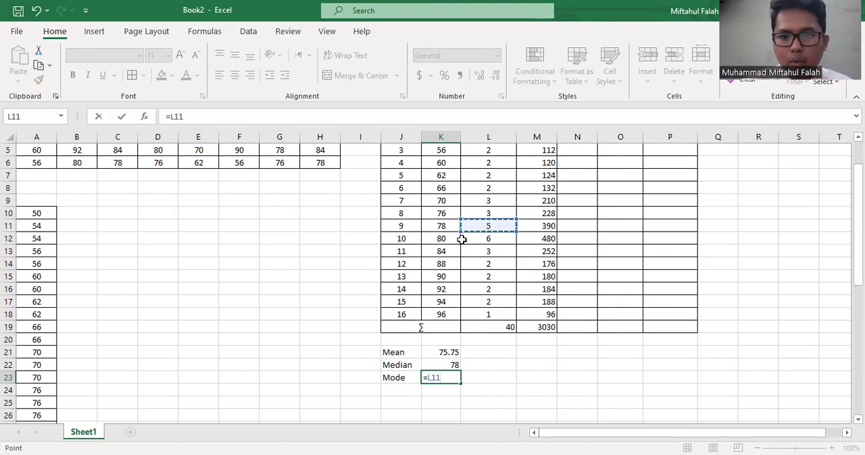
{"action": "key", "text": "BackSpace"}
{"action": "key", "text": "BackSpace"}
{"action": "key", "text": "BackSpace"}
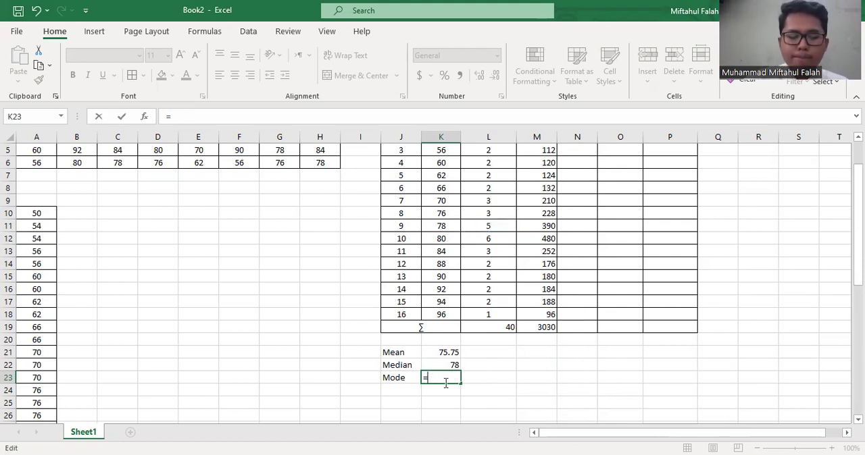
{"action": "key", "text": "BackSpace"}
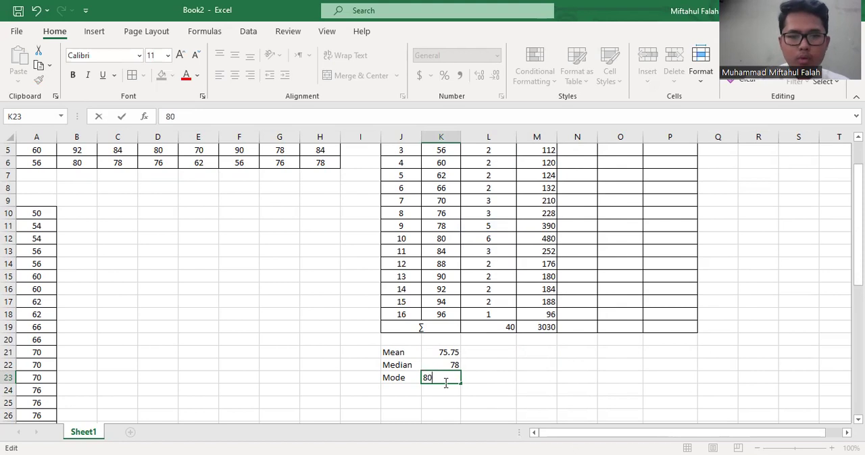
{"action": "type", "text": "80"}
{"action": "key", "text": "ctrl+Return"}
Calculate the mode of the raw scores in K23 with =MODE(A2:H6), replacing the manually entered value
{"action": "type", "text": "="}
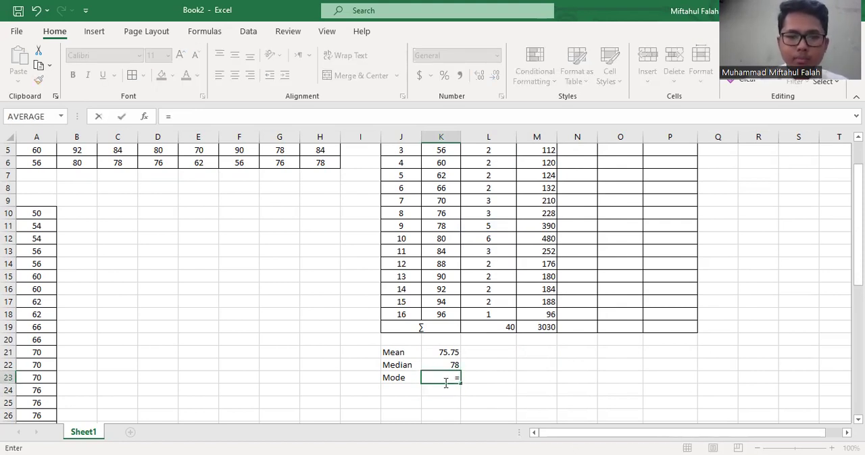
{"action": "type", "text": "mode"}
{"action": "key", "text": "Down"}
{"action": "key", "text": "Down"}
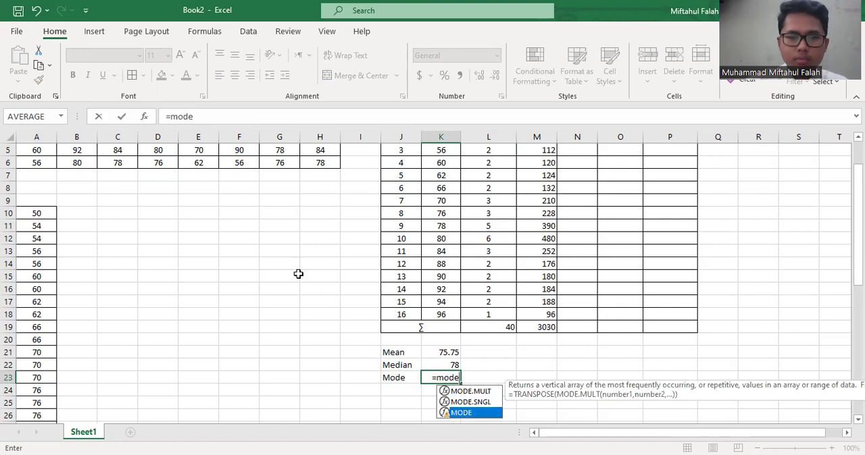
{"action": "key", "text": "Tab"}
{"action": "scroll", "coordinate": [298, 274], "scroll_direction": "up", "scroll_amount": 2}
{"action": "left_click", "coordinate": [48, 165]}
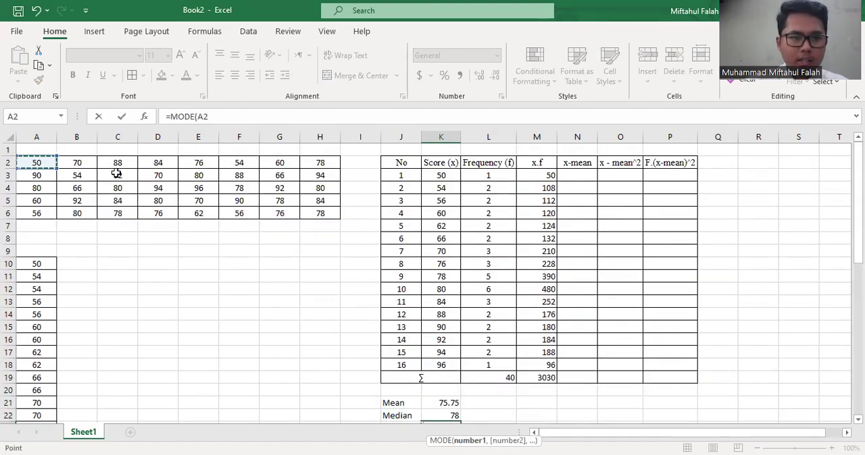
{"action": "left_click", "coordinate": [329, 215], "text": "shift"}
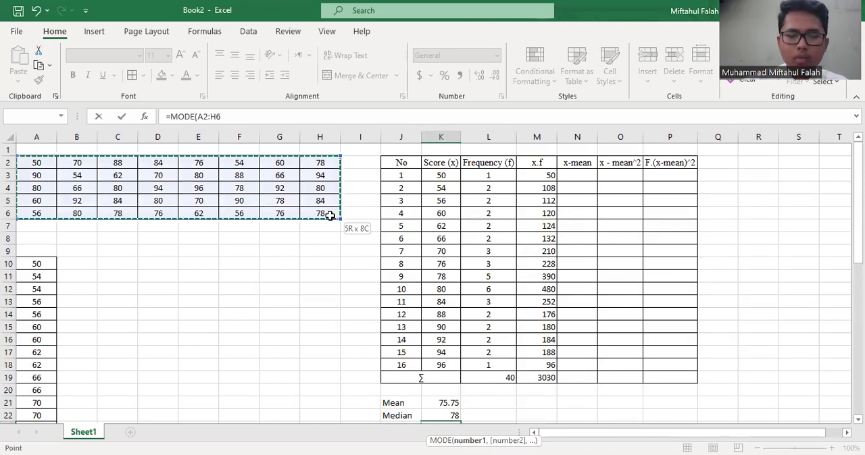
{"action": "key", "text": "Return"}
{"action": "left_click", "coordinate": [549, 331]}
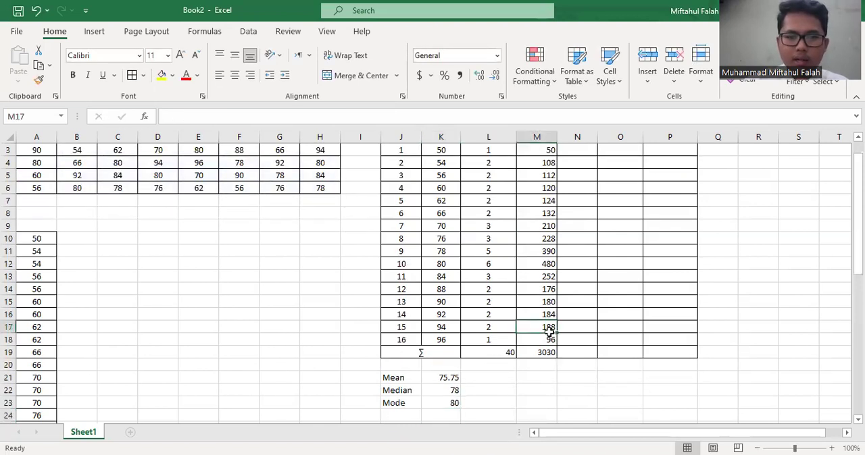
Examine the empty deviation columns N3:P19, the Score (x) column and the mean in K21 needed for the x-mean values
{"action": "scroll", "coordinate": [484, 383], "scroll_direction": "down", "scroll_amount": 1}
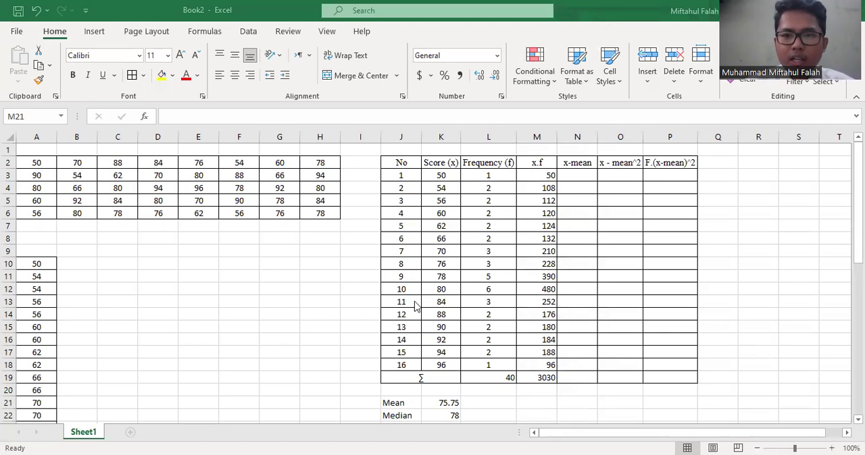
{"action": "scroll", "coordinate": [411, 362], "scroll_direction": "down", "scroll_amount": 1}
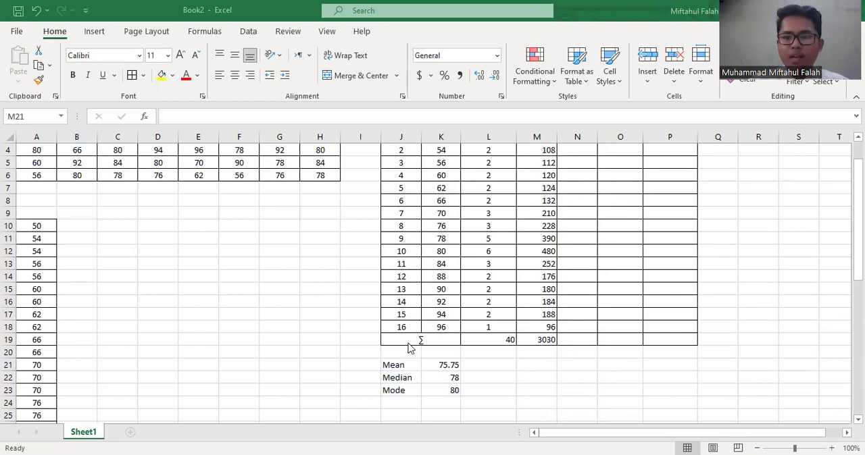
{"action": "scroll", "coordinate": [409, 348], "scroll_direction": "down", "scroll_amount": 1}
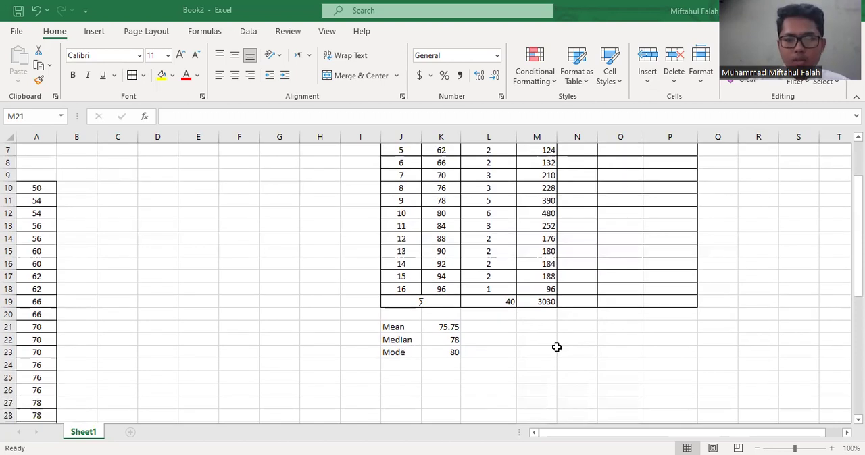
{"action": "scroll", "coordinate": [556, 347], "scroll_direction": "up", "scroll_amount": 2}
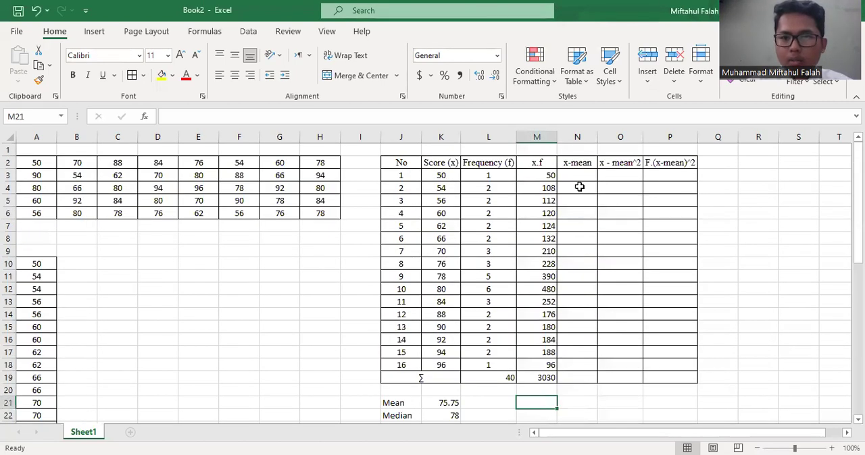
{"action": "left_click_drag", "start_coordinate": [573, 177], "coordinate": [650, 377]}
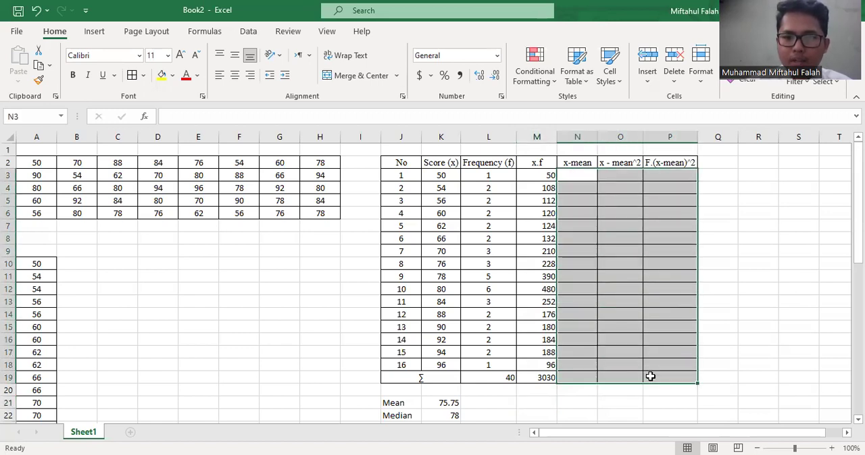
{"action": "left_click", "coordinate": [580, 199]}
{"action": "left_click", "coordinate": [568, 177]}
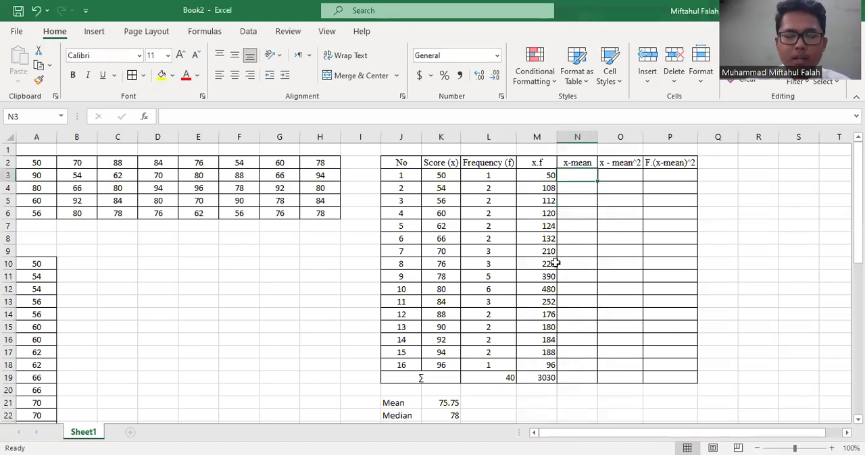
{"action": "left_click", "coordinate": [433, 166]}
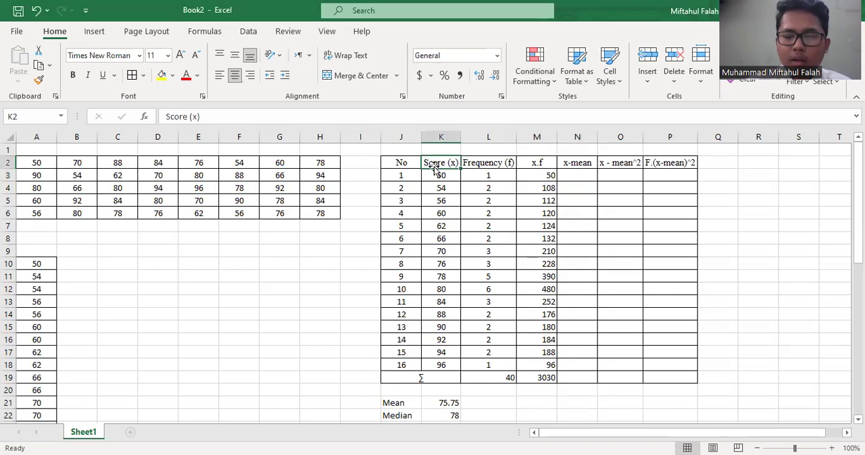
{"action": "scroll", "coordinate": [524, 314], "scroll_direction": "down", "scroll_amount": 20}
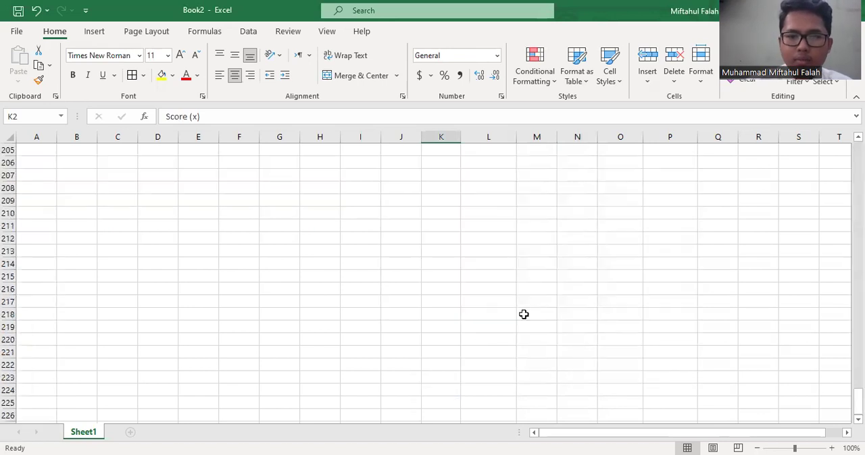
{"action": "scroll", "coordinate": [432, 282], "scroll_direction": "up", "scroll_amount": 20}
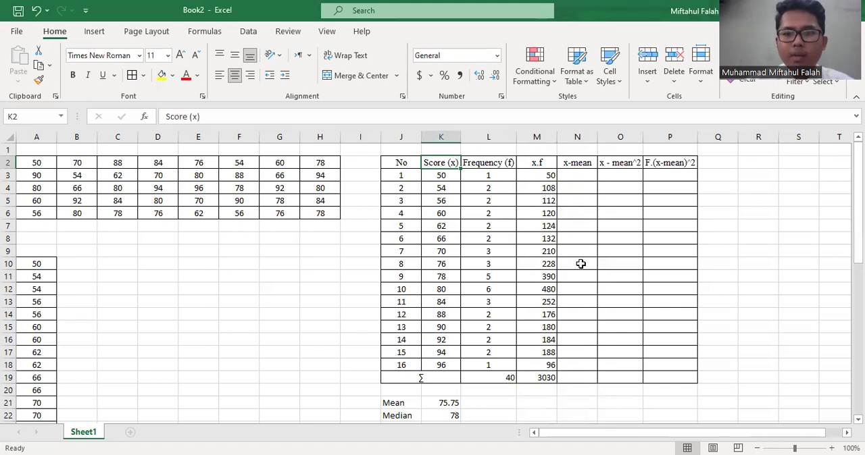
{"action": "left_click", "coordinate": [443, 403]}
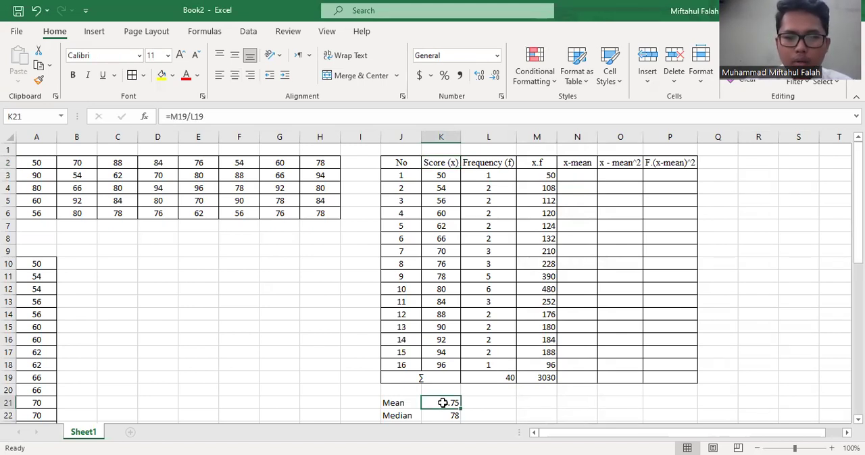
Calculate the first x-mean deviation in N3 with =K3-K21
{"action": "left_click", "coordinate": [578, 178]}
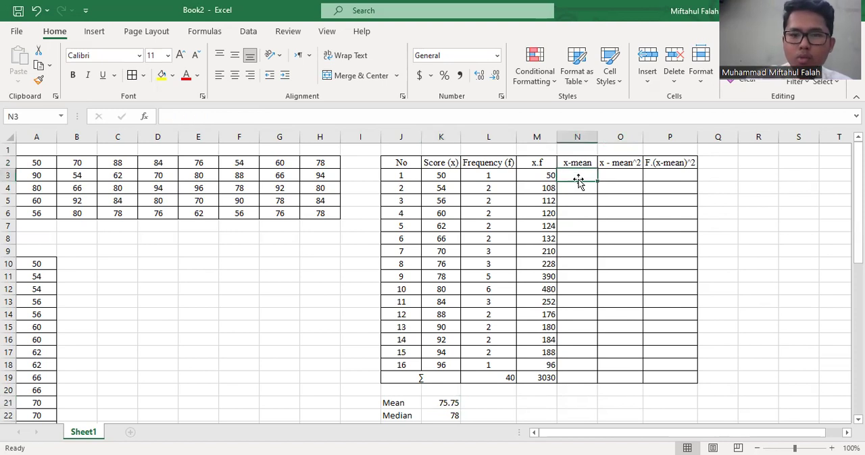
{"action": "type", "text": "="}
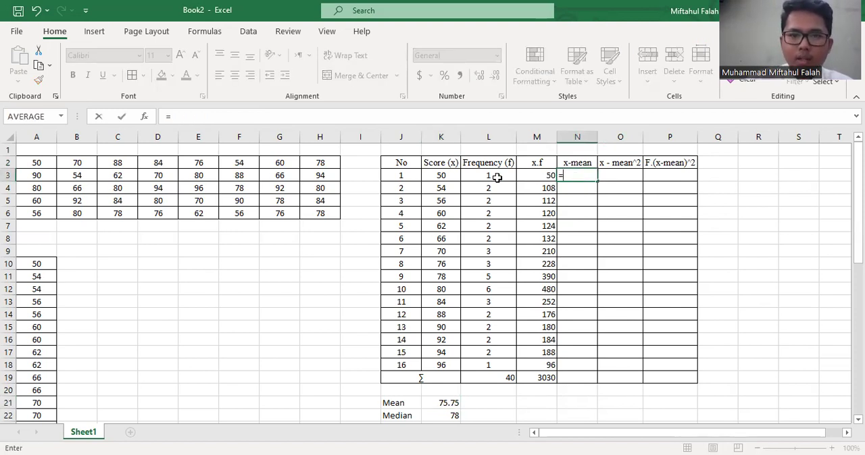
{"action": "left_click", "coordinate": [453, 175]}
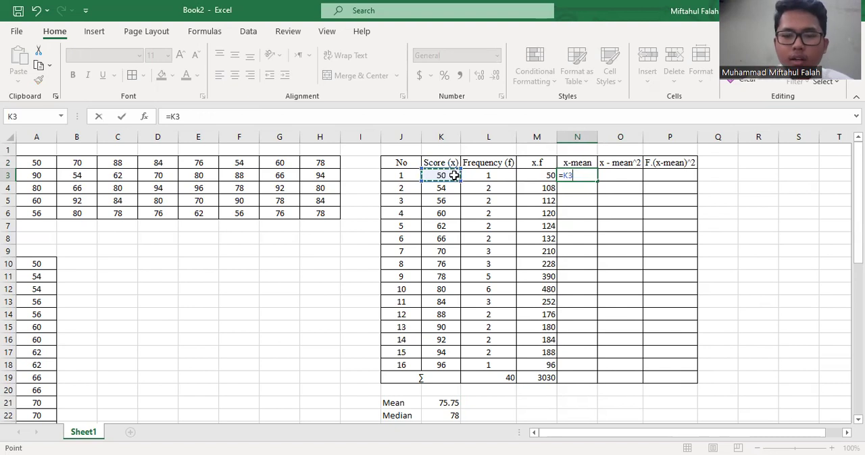
{"action": "type", "text": "-"}
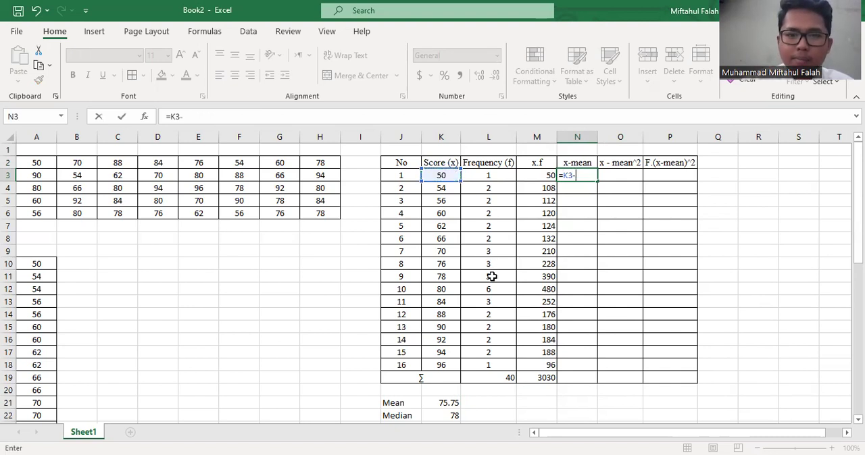
{"action": "left_click", "coordinate": [443, 402]}
{"action": "key", "text": "Return"}
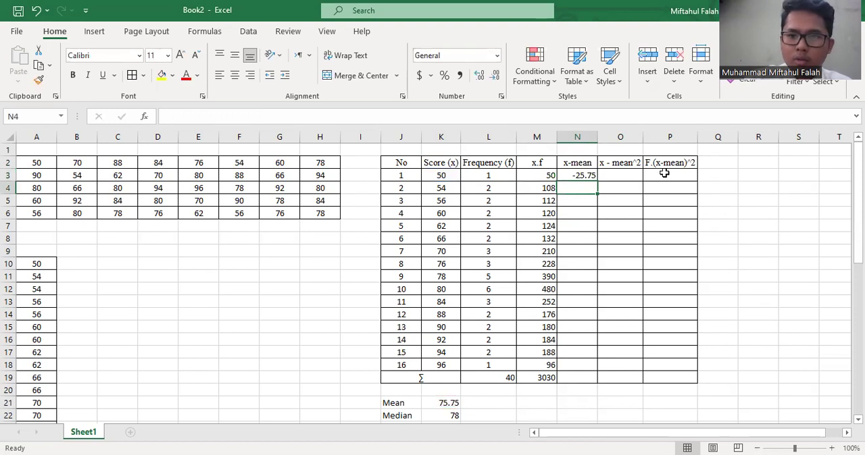
Calculate the x-mean deviations for the second and third scores with =K4-K21 in N4 and =K5-K21 in N5
{"action": "type", "text": "="}
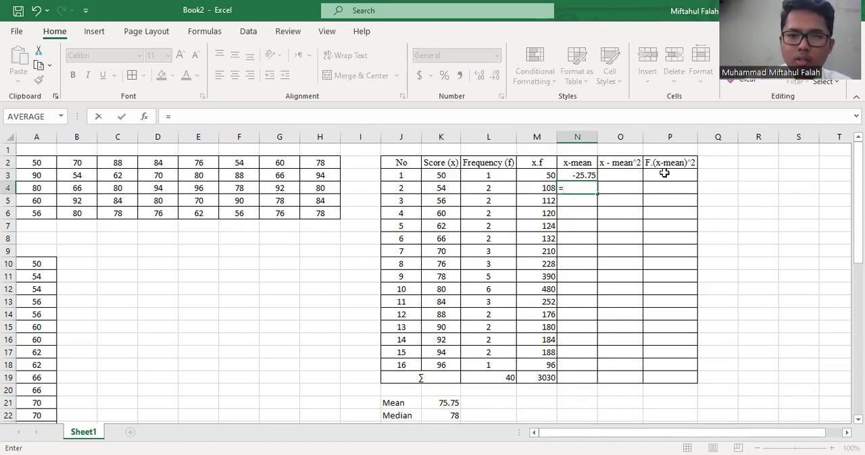
{"action": "left_click", "coordinate": [456, 189]}
{"action": "type", "text": "-"}
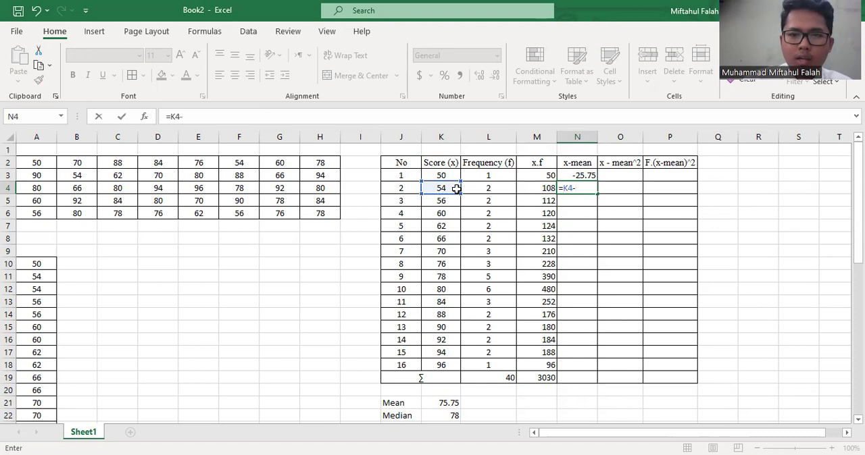
{"action": "left_click", "coordinate": [451, 401]}
{"action": "key", "text": "Return"}
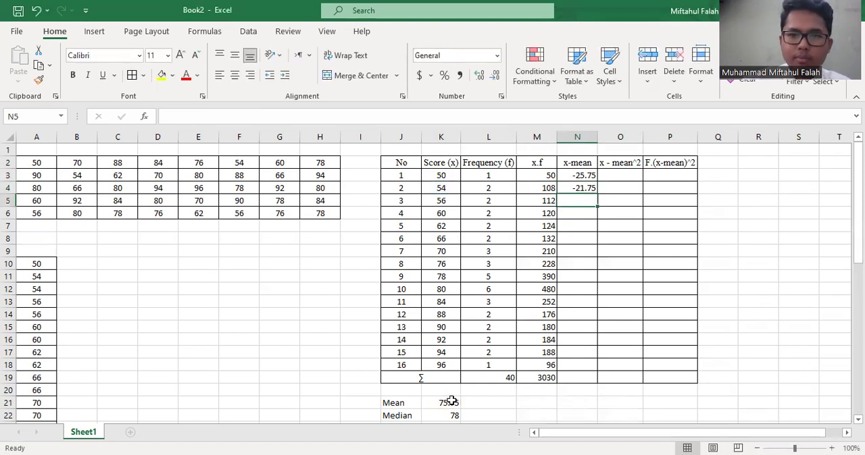
{"action": "type", "text": "="}
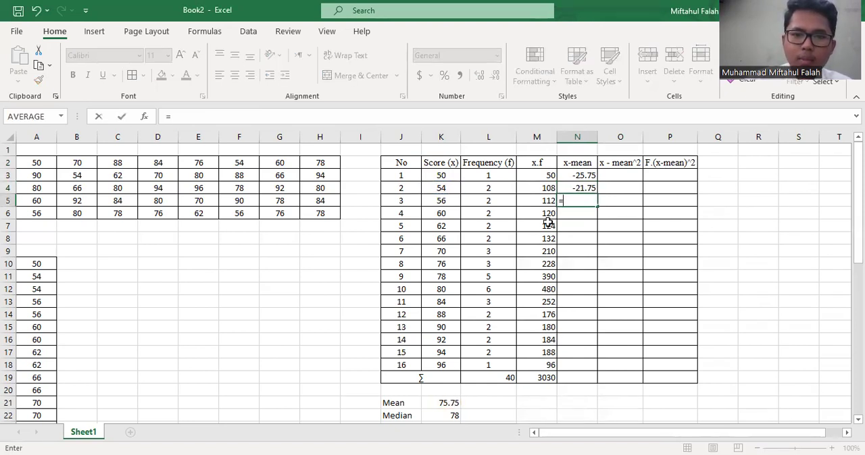
{"action": "left_click", "coordinate": [458, 202]}
{"action": "type", "text": "-"}
{"action": "left_click", "coordinate": [441, 401]}
{"action": "key", "text": "Return"}
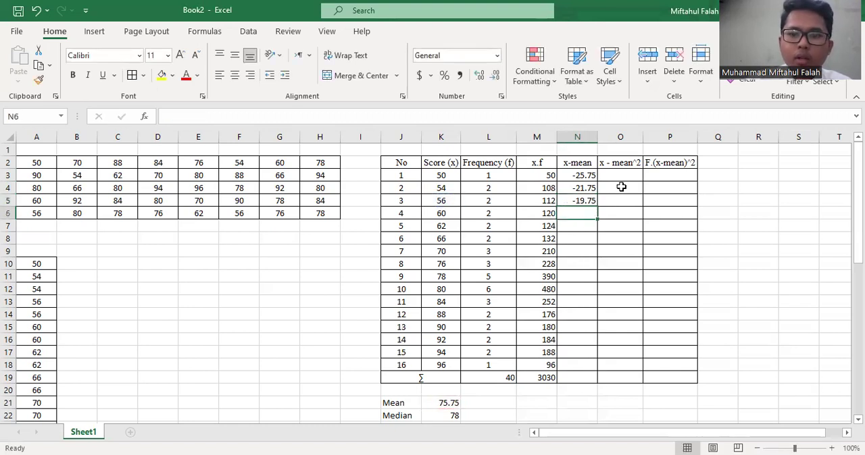
Try to fill the x-mean formulas from N3:N5 down through N18, and check the copied formula in N6
{"action": "left_click", "coordinate": [585, 174]}
{"action": "left_click_drag", "start_coordinate": [585, 174], "coordinate": [585, 201]}
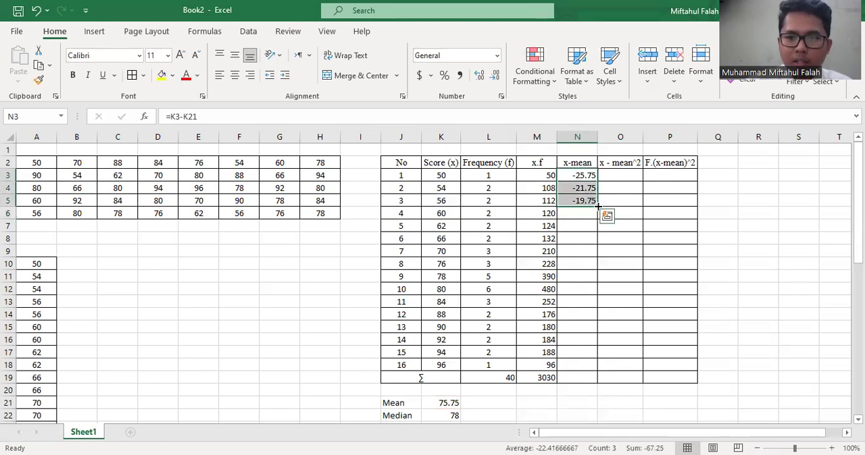
{"action": "double_click", "coordinate": [598, 207]}
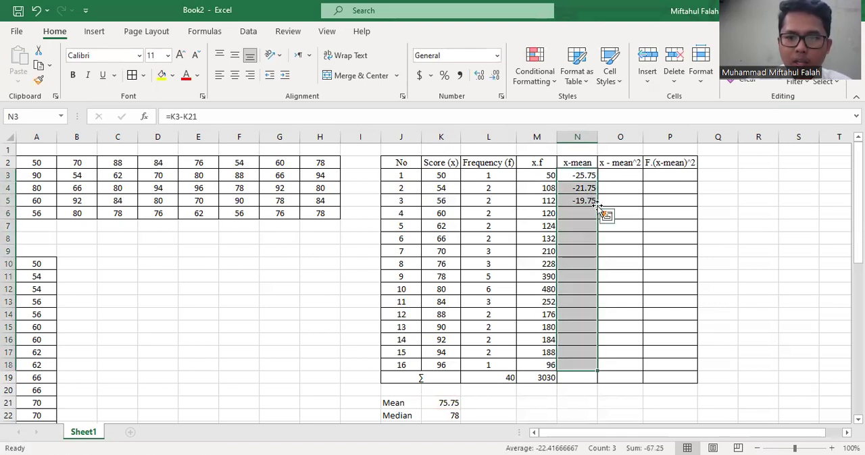
{"action": "left_click", "coordinate": [582, 377]}
{"action": "left_click_drag", "start_coordinate": [584, 368], "coordinate": [590, 206]}
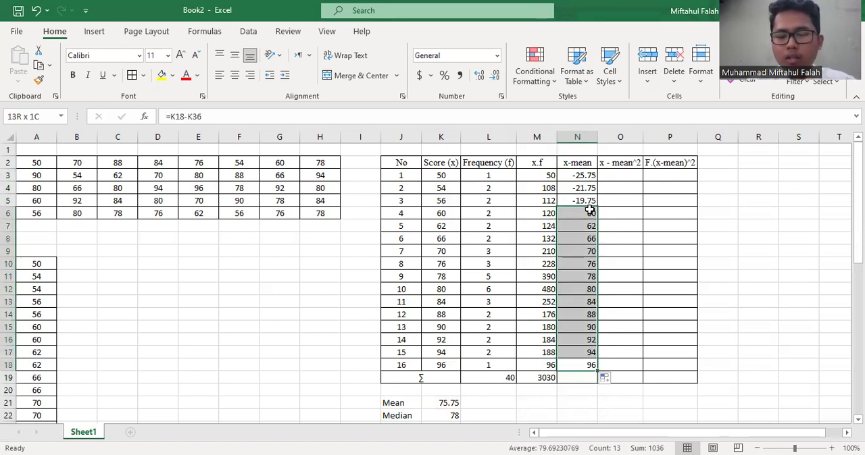
{"action": "double_click", "coordinate": [590, 212]}
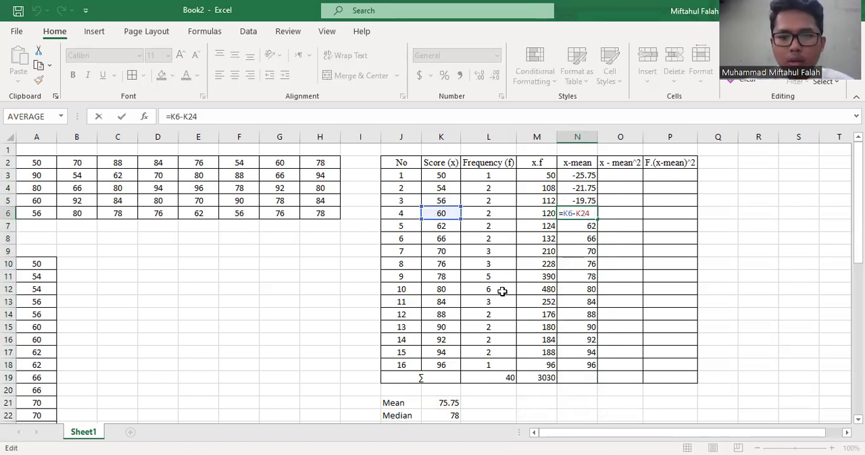
{"action": "scroll", "coordinate": [502, 292], "scroll_direction": "down", "scroll_amount": 1}
{"action": "scroll", "coordinate": [502, 292], "scroll_direction": "down", "scroll_amount": 2}
{"action": "scroll", "coordinate": [506, 292], "scroll_direction": "up", "scroll_amount": 3}
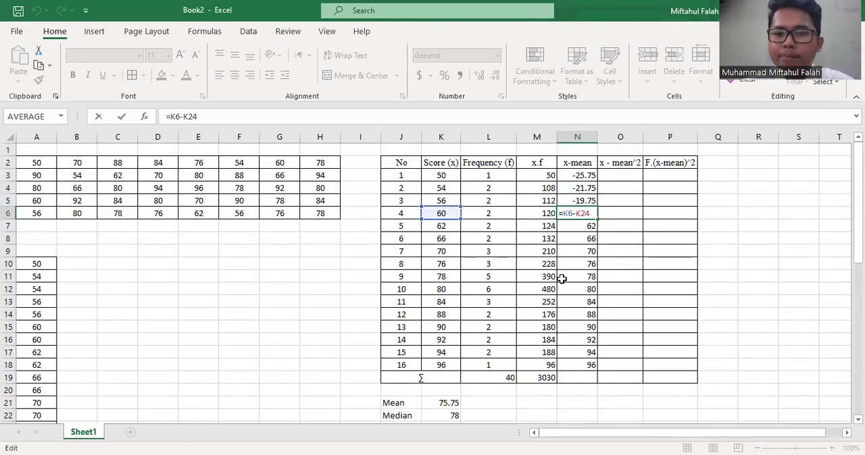
Clear the filled x-mean formulas from N6:N18
{"action": "left_click", "coordinate": [590, 289]}
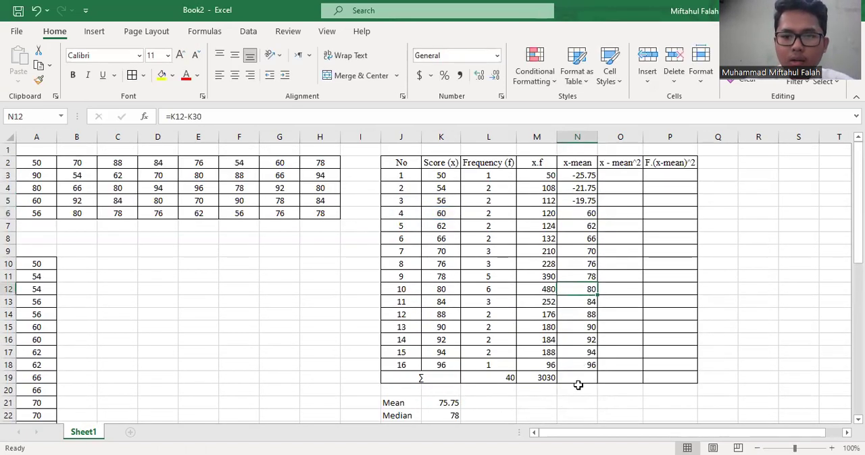
{"action": "left_click_drag", "start_coordinate": [580, 368], "coordinate": [579, 216]}
{"action": "key", "text": "Delete"}
Calculate the x-mean deviation for the fourth score in N6 with =K6-K21
{"action": "left_click", "coordinate": [577, 216]}
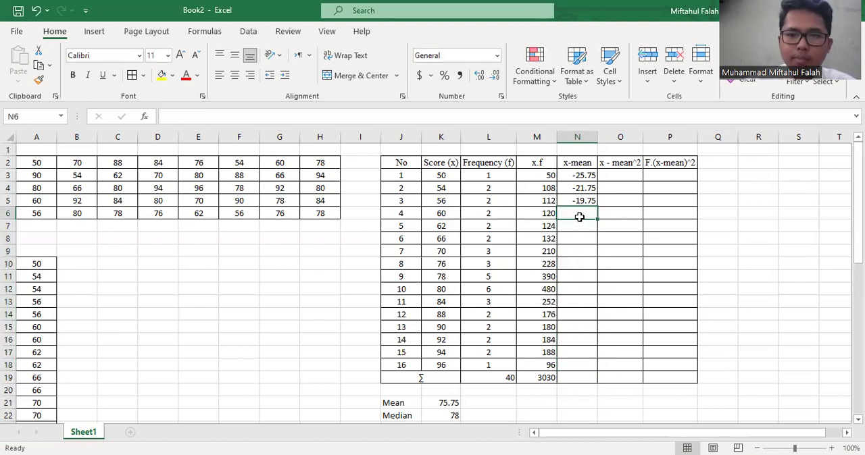
{"action": "type", "text": "="}
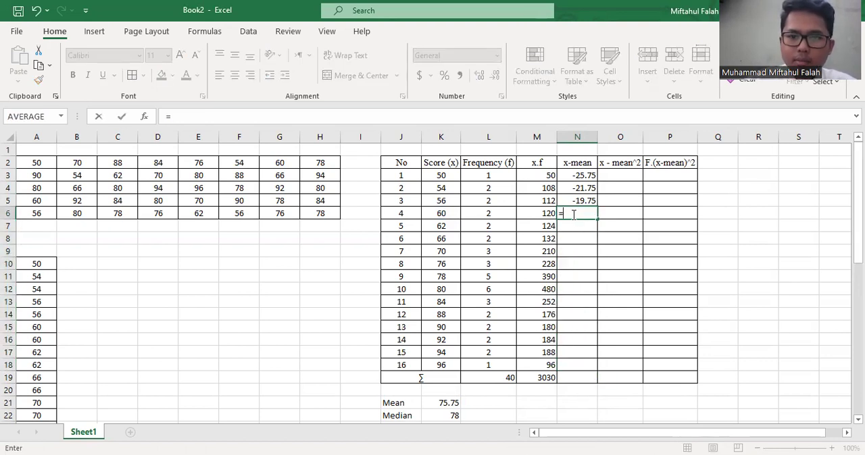
{"action": "left_click", "coordinate": [449, 214]}
{"action": "type", "text": "-"}
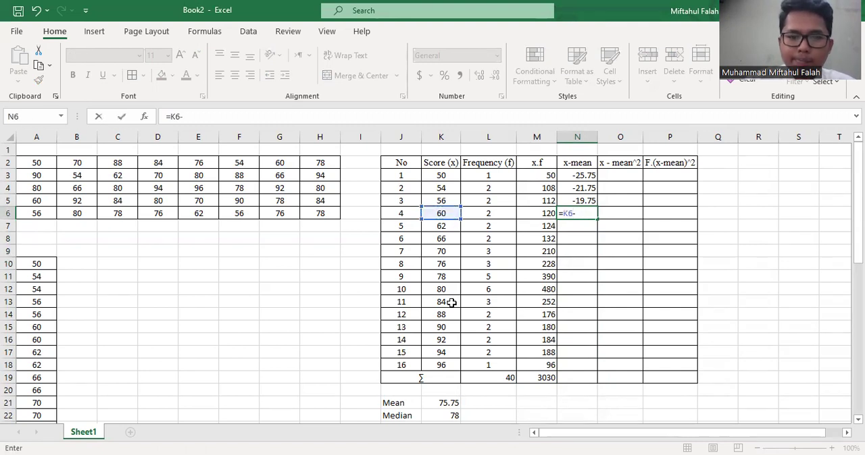
{"action": "left_click", "coordinate": [444, 402]}
{"action": "key", "text": "Return"}
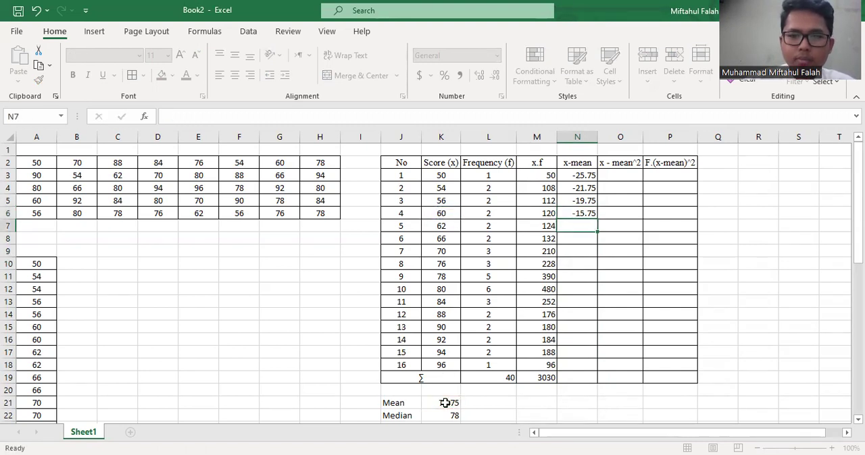
Calculate the x-mean deviations for the fifth and sixth scores with =K7-K21 in N7 and =K8-K21 in N8
{"action": "type", "text": "="}
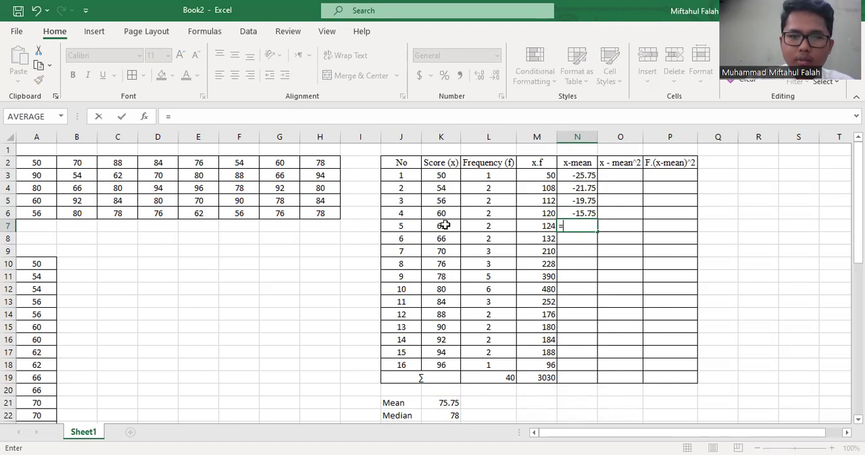
{"action": "left_click", "coordinate": [441, 225]}
{"action": "type", "text": "-"}
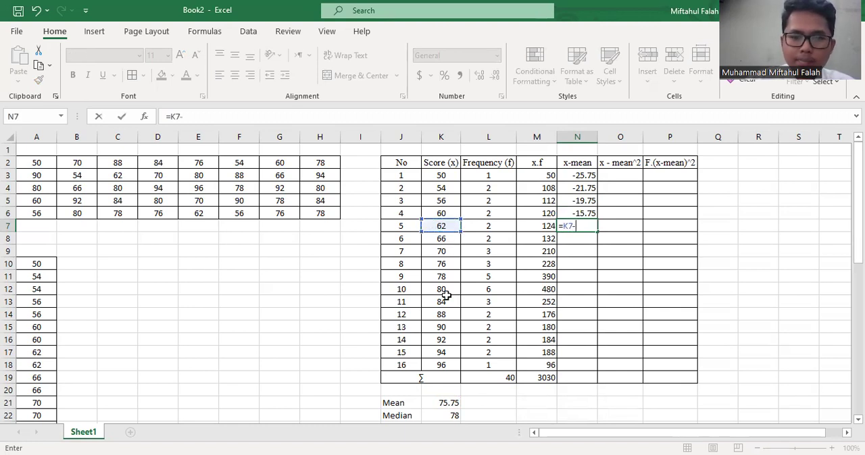
{"action": "left_click", "coordinate": [443, 404]}
{"action": "key", "text": "Return"}
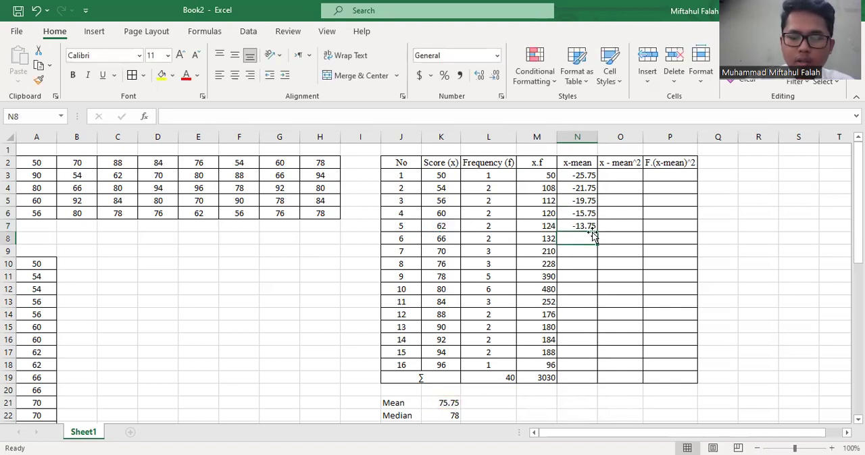
{"action": "type", "text": "="}
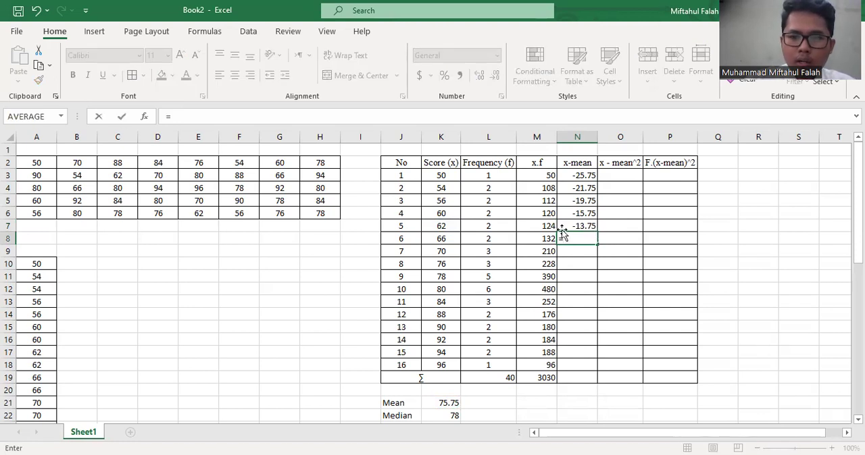
{"action": "left_click", "coordinate": [452, 238]}
{"action": "type", "text": "-"}
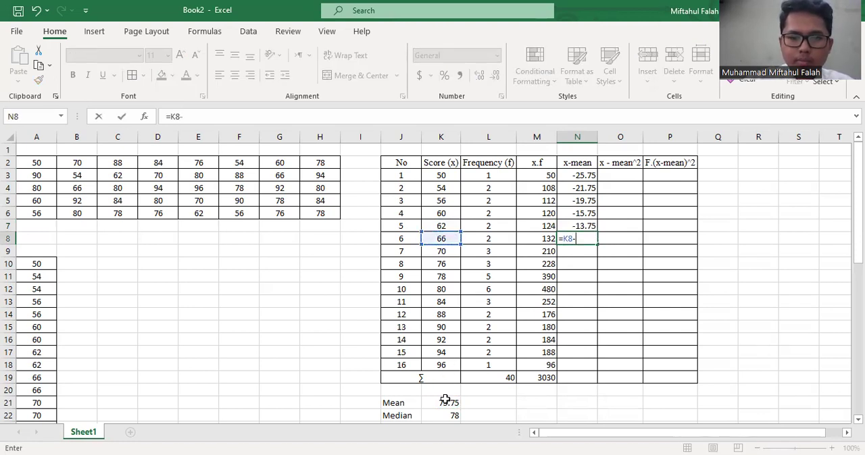
{"action": "left_click", "coordinate": [447, 402]}
{"action": "key", "text": "Return"}
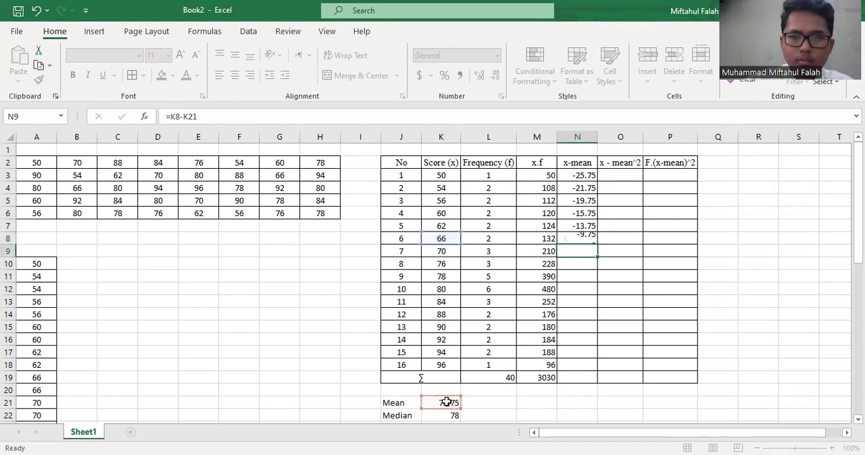
Calculate the x-mean deviations for the seventh and eighth scores with =K9-K21 in N9 and =K10-K21 in N10
{"action": "type", "text": "="}
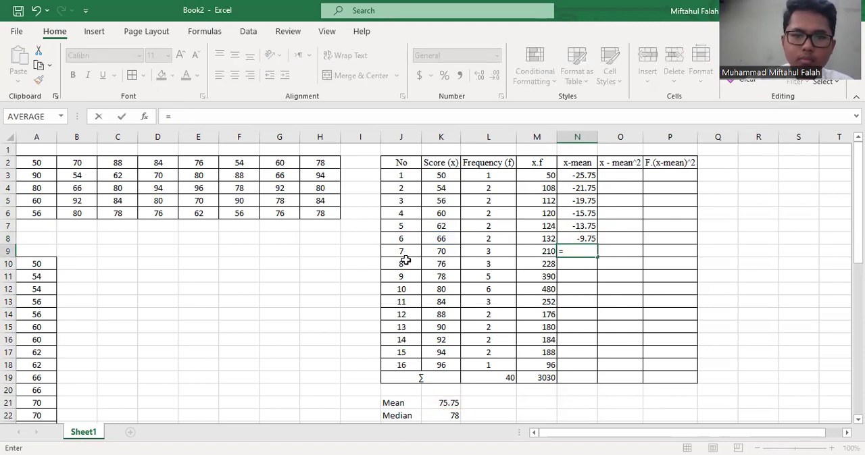
{"action": "left_click", "coordinate": [436, 252]}
{"action": "type", "text": "-"}
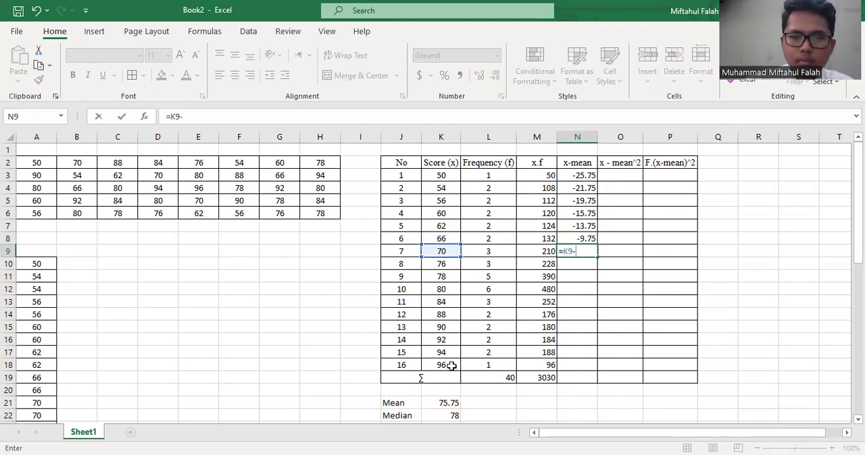
{"action": "type", "text": "K21"}
{"action": "key", "text": "Return"}
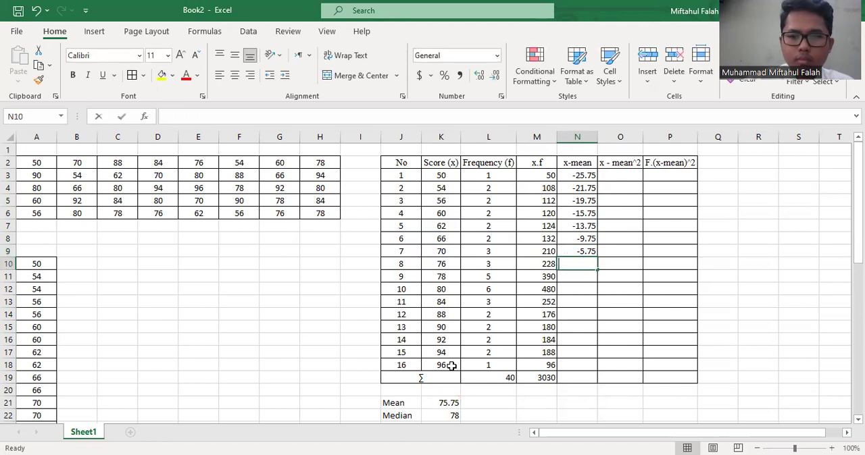
{"action": "type", "text": "="}
{"action": "left_click", "coordinate": [452, 262]}
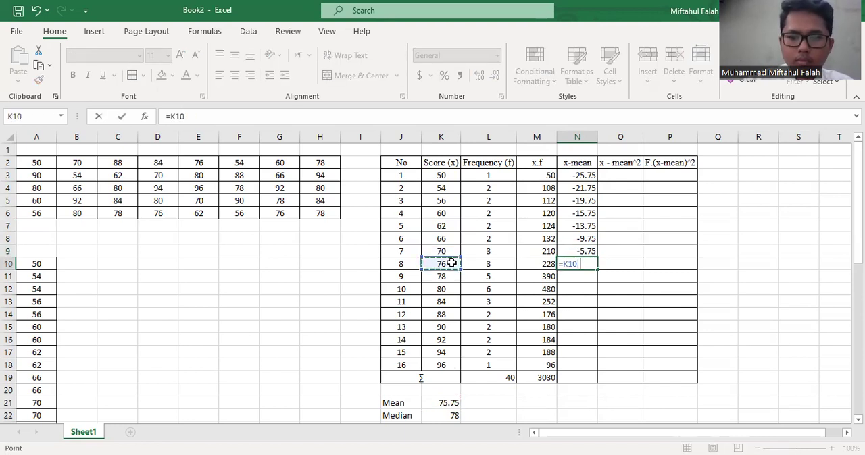
{"action": "type", "text": "-"}
{"action": "left_click", "coordinate": [438, 402]}
{"action": "key", "text": "Return"}
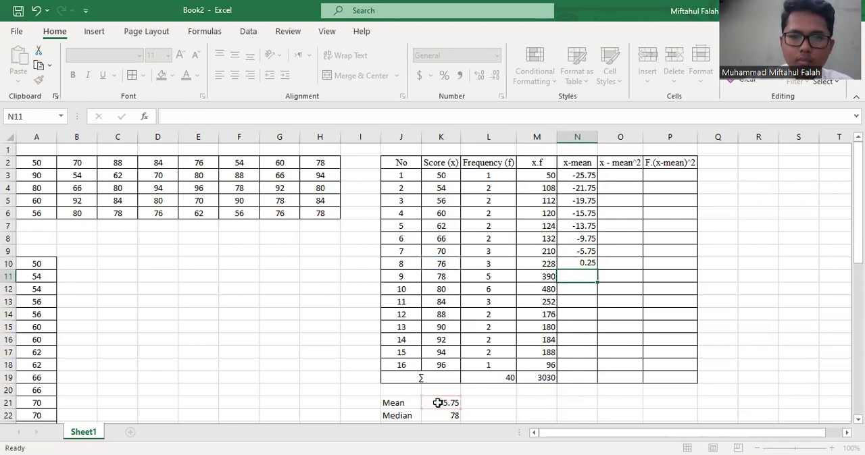
Calculate the x-mean deviations for the ninth and tenth scores with =K11-K21 in N11 and =K12-K21 in N12
{"action": "type", "text": "="}
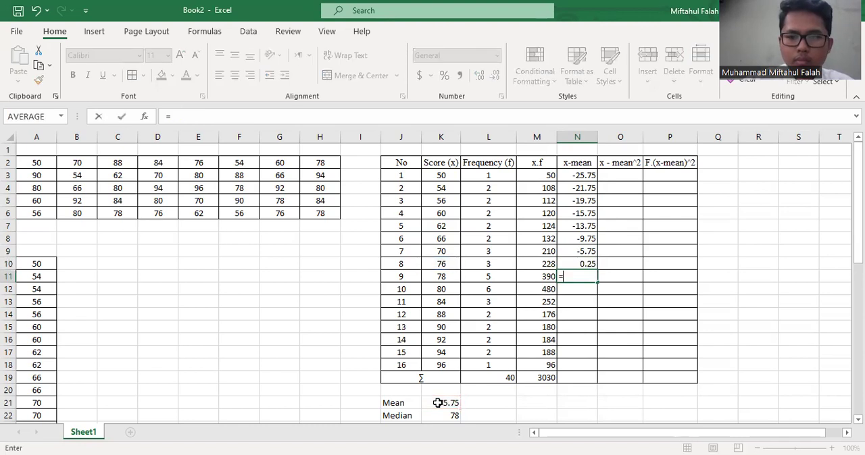
{"action": "left_click", "coordinate": [436, 277]}
{"action": "type", "text": "-"}
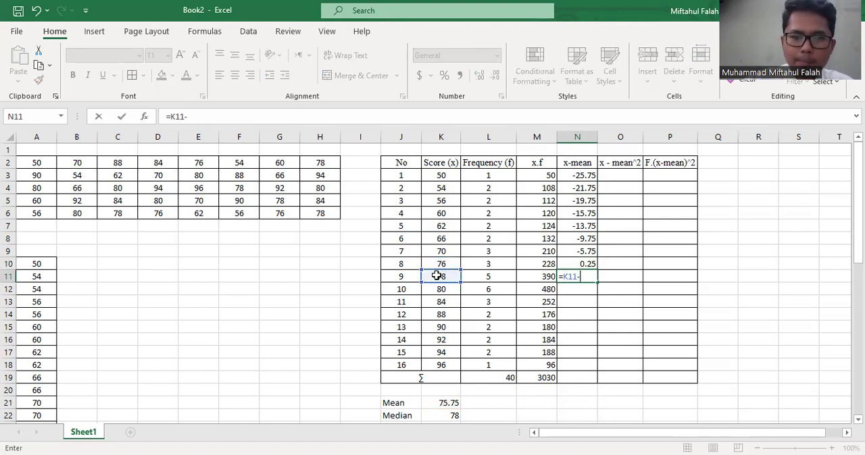
{"action": "left_click", "coordinate": [442, 403]}
{"action": "key", "text": "Return"}
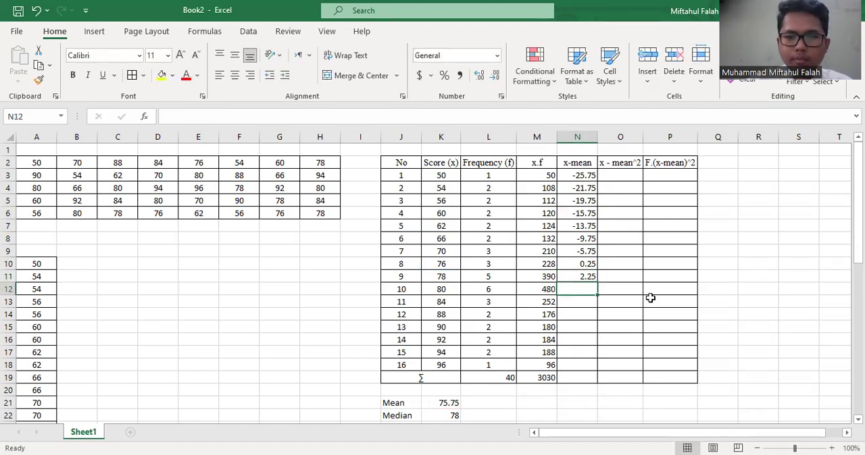
{"action": "type", "text": "="}
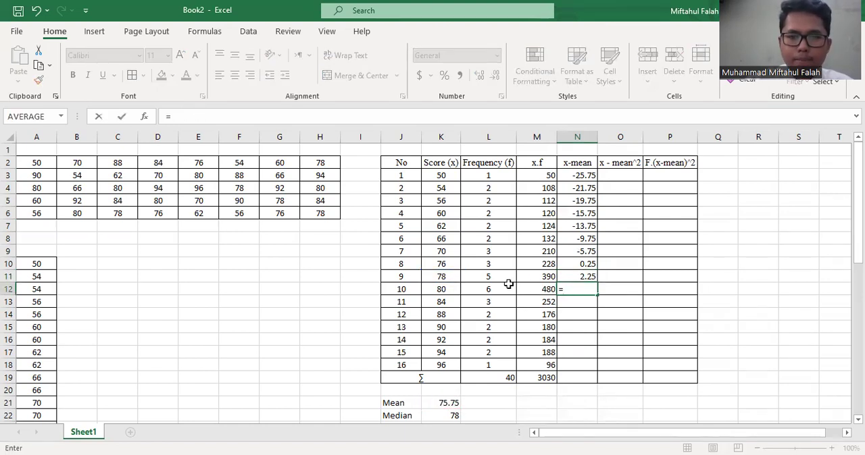
{"action": "left_click", "coordinate": [455, 289]}
{"action": "type", "text": "-"}
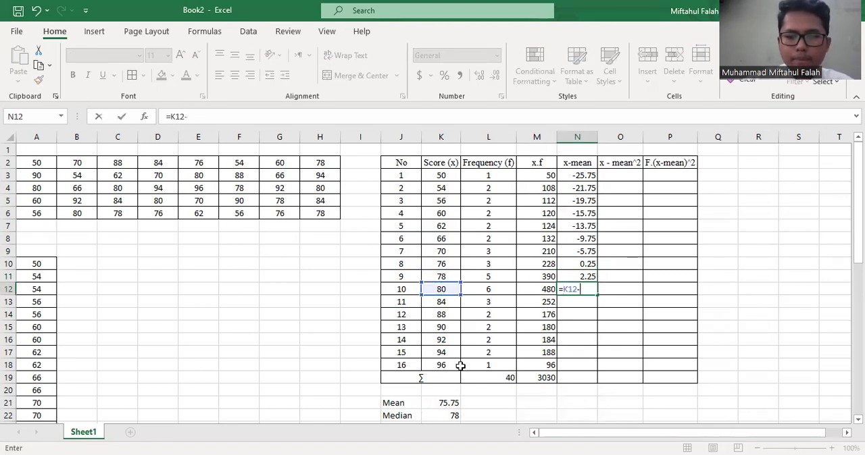
{"action": "left_click", "coordinate": [452, 403]}
{"action": "key", "text": "Return"}
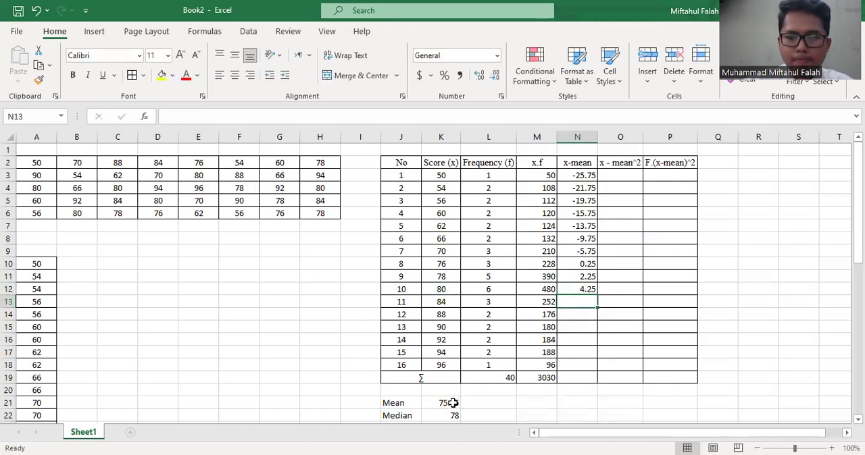
Calculate the x-mean deviations for scores 84 and 88 with =K13-K21 in N13 and =K14-K21 in N14
{"action": "type", "text": "="}
{"action": "left_click", "coordinate": [454, 301]}
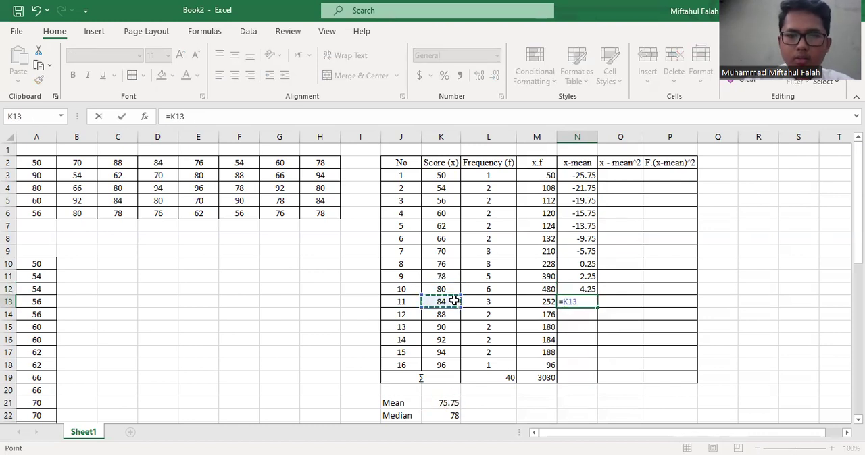
{"action": "type", "text": "-"}
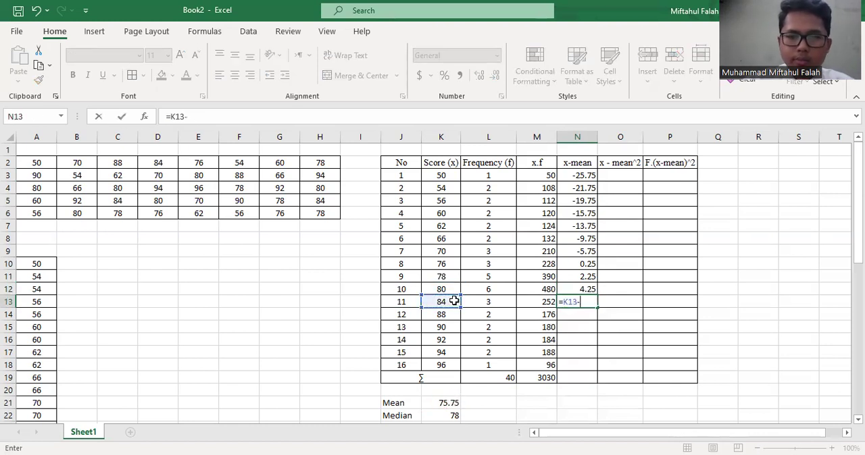
{"action": "left_click", "coordinate": [441, 401]}
{"action": "key", "text": "Return"}
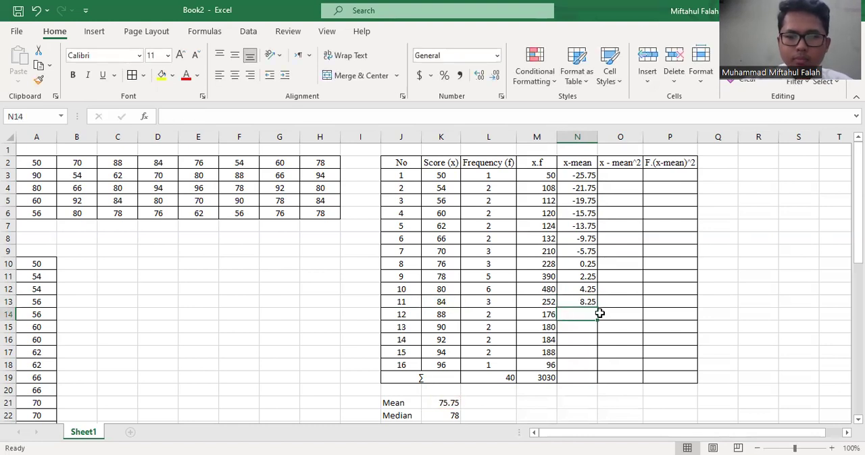
{"action": "type", "text": "="}
{"action": "left_click", "coordinate": [432, 315]}
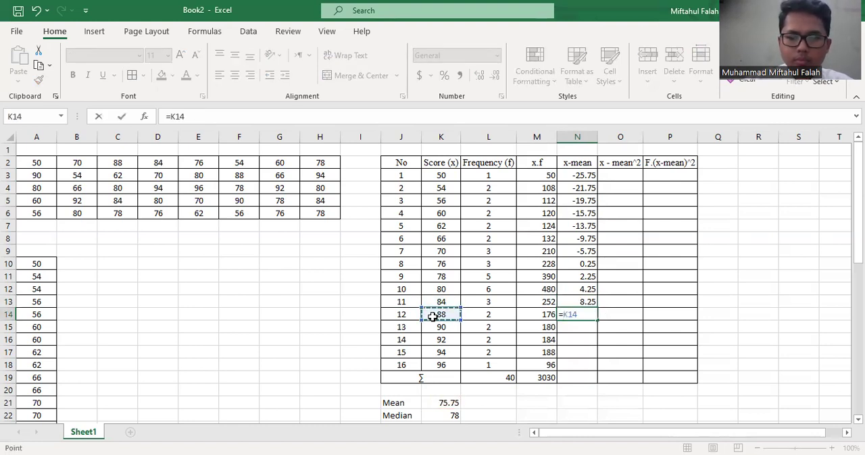
{"action": "type", "text": "-"}
{"action": "left_click", "coordinate": [460, 402]}
{"action": "key", "text": "Return"}
Calculate the x-mean deviations for scores 90 and 92 with =K15-K21 in N15 and =K16-K21 in N16
{"action": "type", "text": "="}
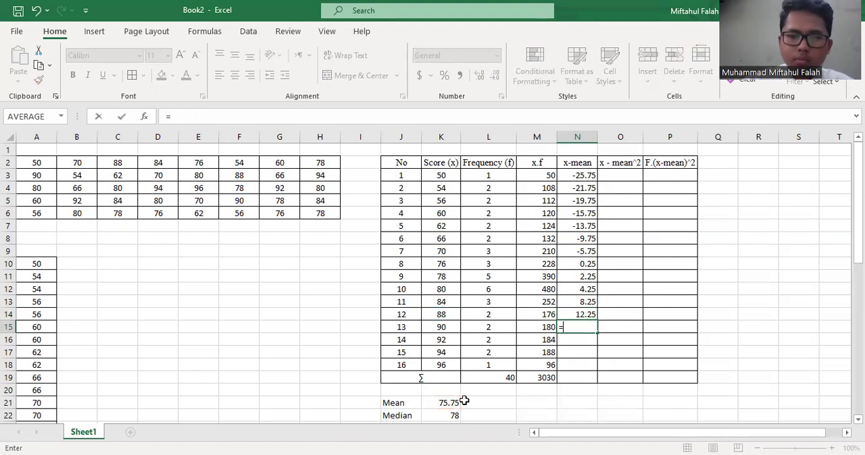
{"action": "left_click", "coordinate": [451, 328]}
{"action": "type", "text": "-"}
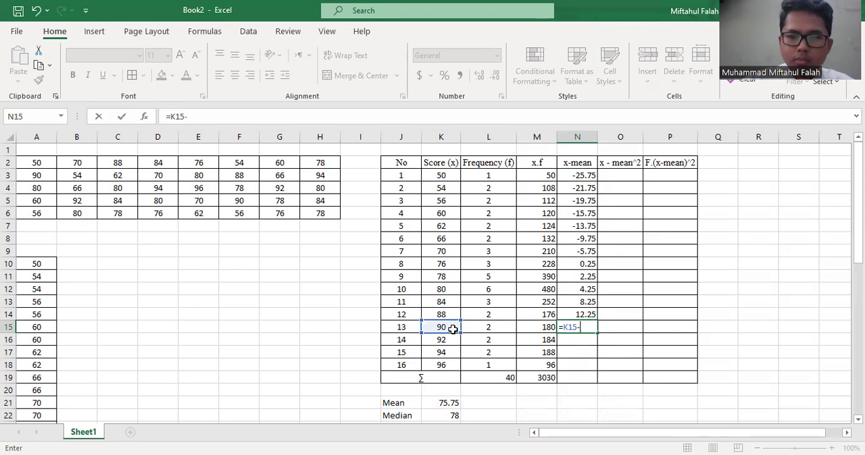
{"action": "left_click", "coordinate": [451, 402]}
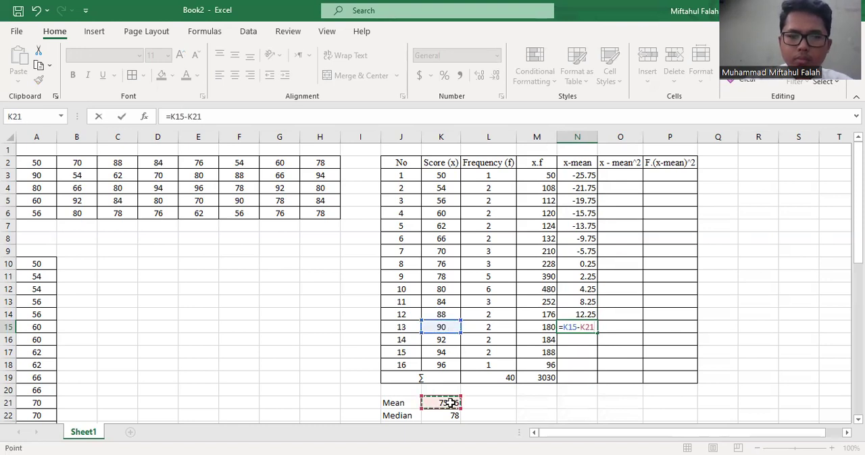
{"action": "key", "text": "Return"}
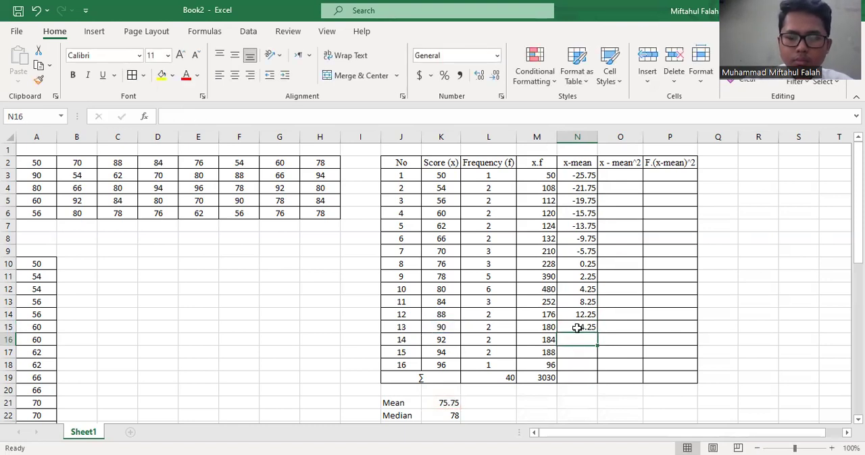
{"action": "type", "text": "="}
{"action": "left_click", "coordinate": [453, 339]}
{"action": "type", "text": "-"}
{"action": "left_click", "coordinate": [438, 402]}
{"action": "key", "text": "Return"}
Calculate the x-mean deviations for the last two scores with =K17-K21 in N17 and =K18-K21 in N18
{"action": "type", "text": "="}
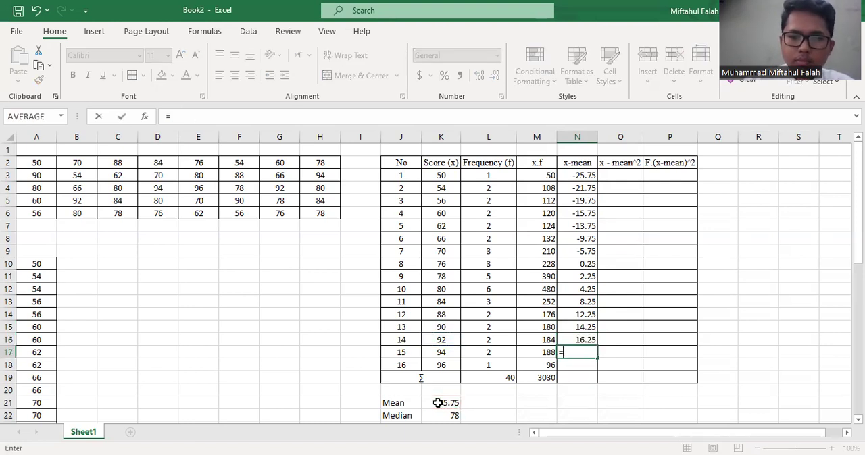
{"action": "left_click", "coordinate": [447, 350]}
{"action": "type", "text": "-"}
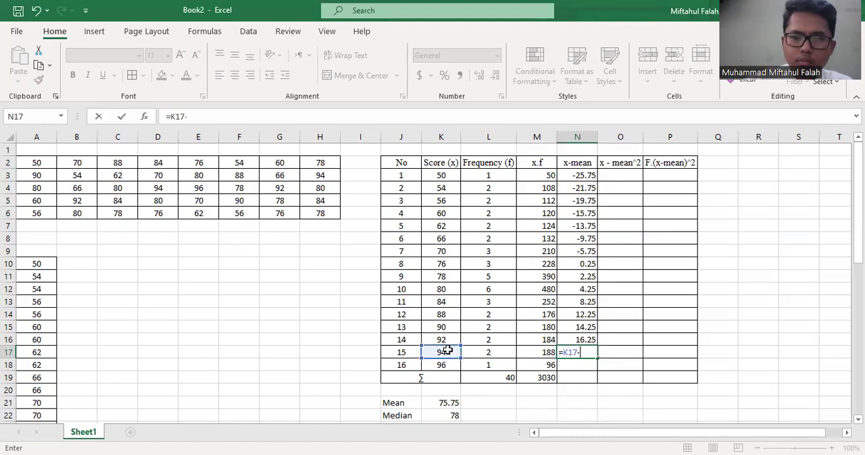
{"action": "left_click", "coordinate": [444, 402]}
{"action": "key", "text": "Return"}
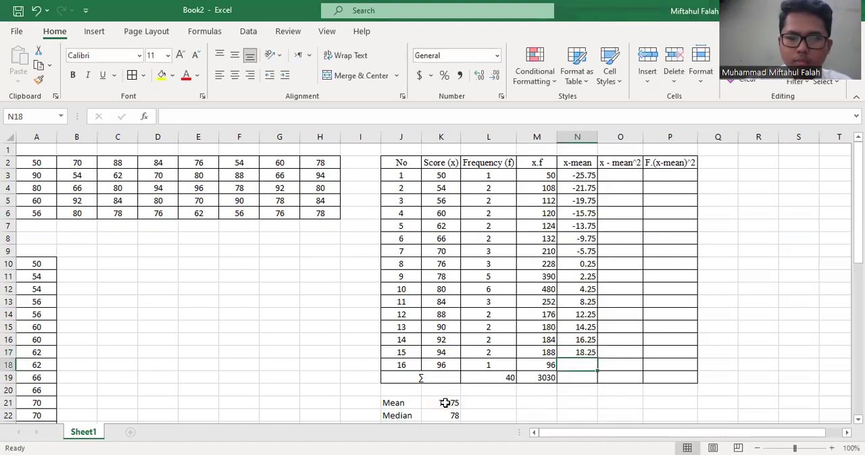
{"action": "type", "text": "="}
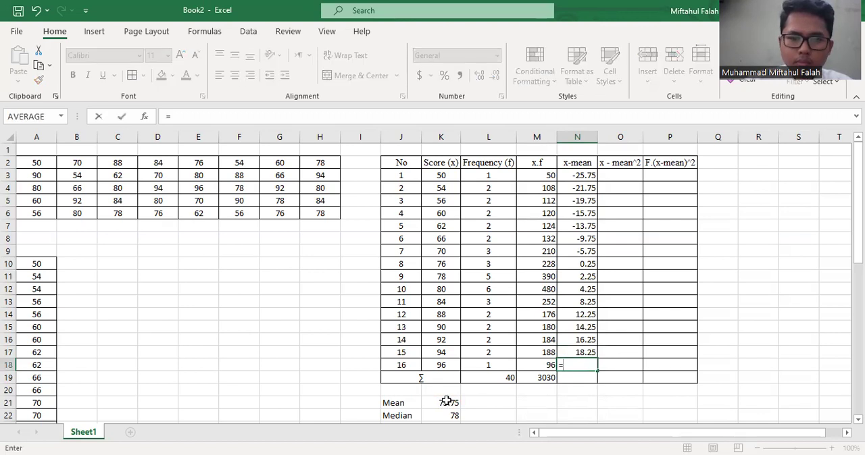
{"action": "left_click", "coordinate": [450, 363]}
{"action": "type", "text": "-"}
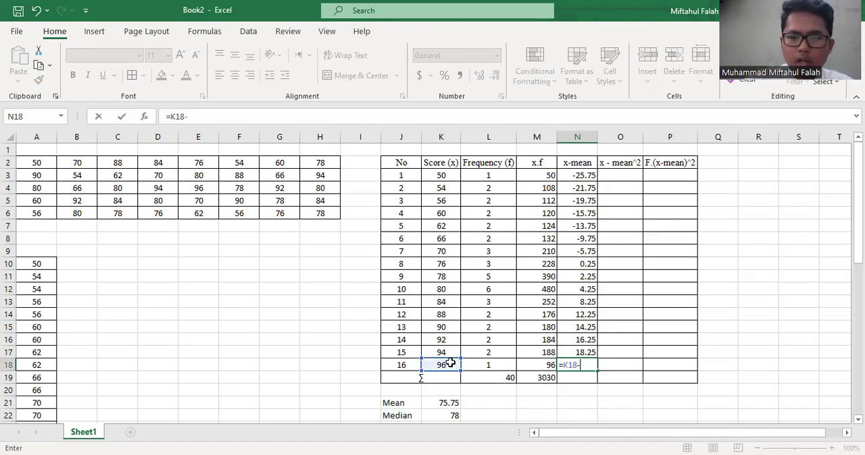
{"action": "left_click", "coordinate": [462, 403]}
{"action": "key", "text": "Return"}
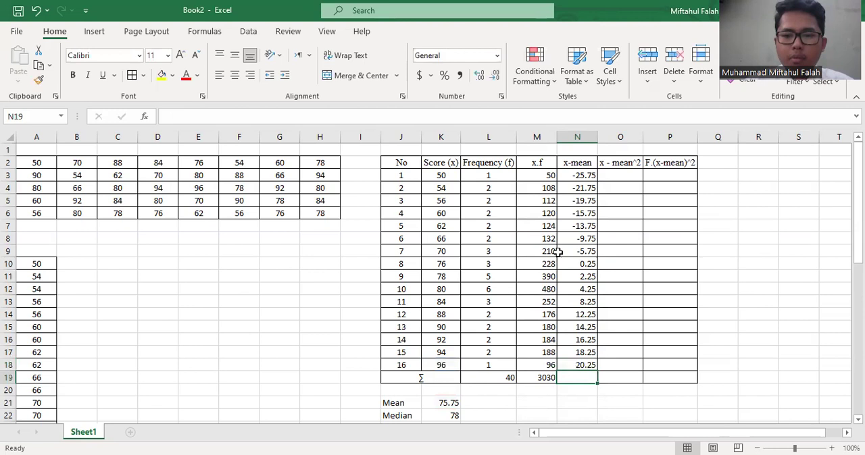
Total the x-mean column in N19 with =SUM(N3:N18) and check the resulting formula
{"action": "left_click_drag", "start_coordinate": [580, 175], "coordinate": [579, 320]}
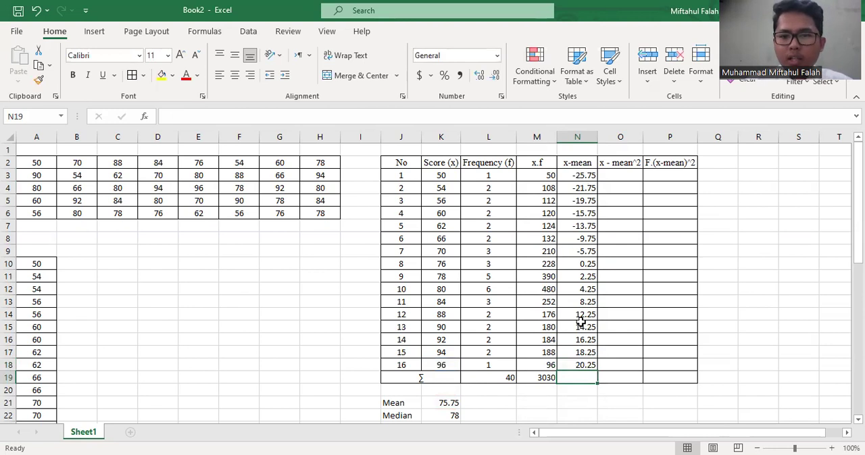
{"action": "left_click", "coordinate": [581, 238]}
{"action": "left_click_drag", "start_coordinate": [579, 176], "coordinate": [582, 363]}
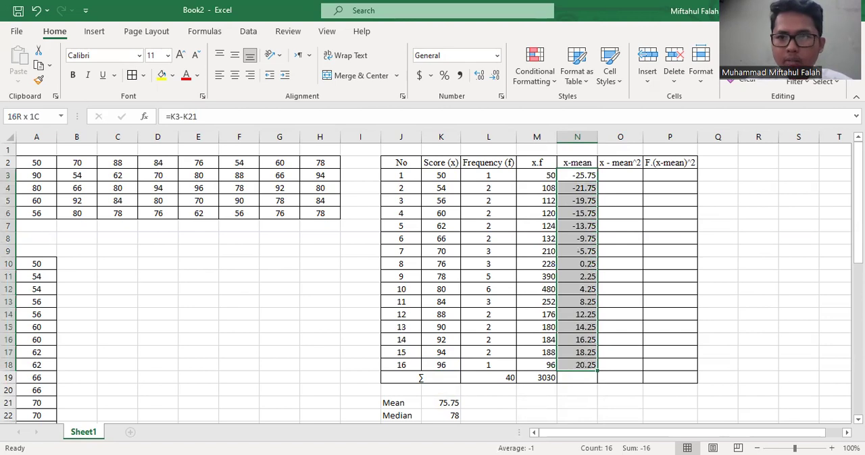
{"action": "key", "text": "alt+equal"}
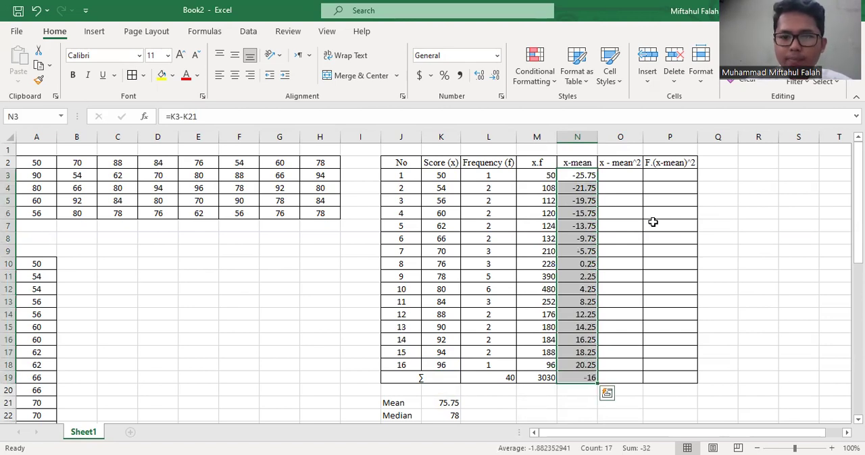
{"action": "left_click", "coordinate": [639, 312]}
{"action": "left_click", "coordinate": [587, 377]}
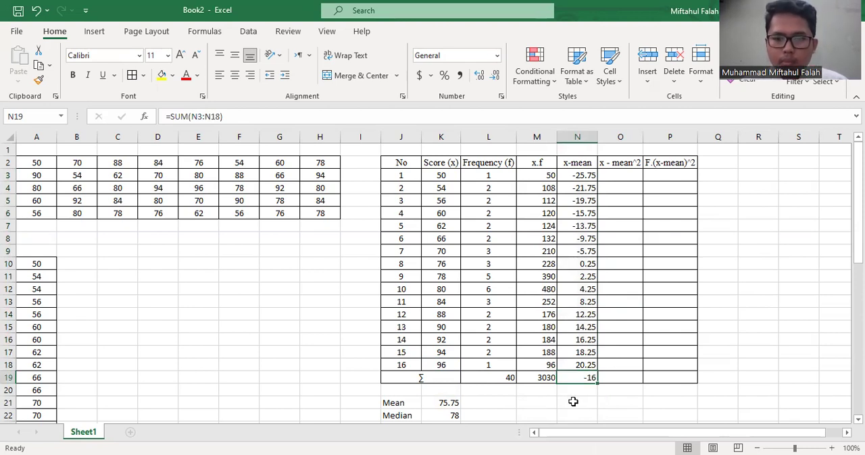
{"action": "key", "text": "alt+Tab"}
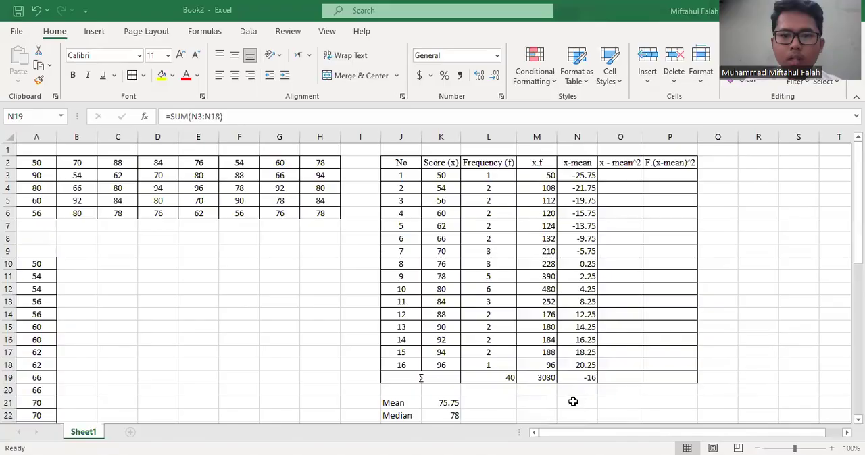
{"action": "key", "text": "alt+Tab"}
{"action": "left_click", "coordinate": [619, 174]}
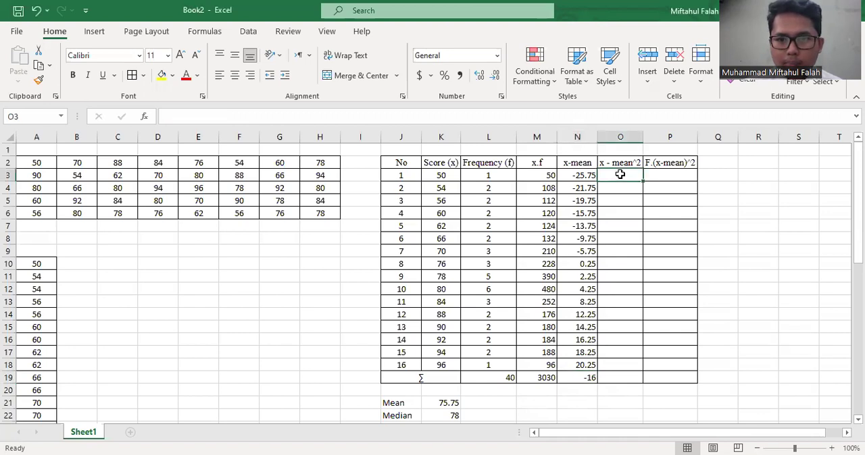
{"action": "left_click", "coordinate": [616, 190]}
{"action": "left_click", "coordinate": [608, 174]}
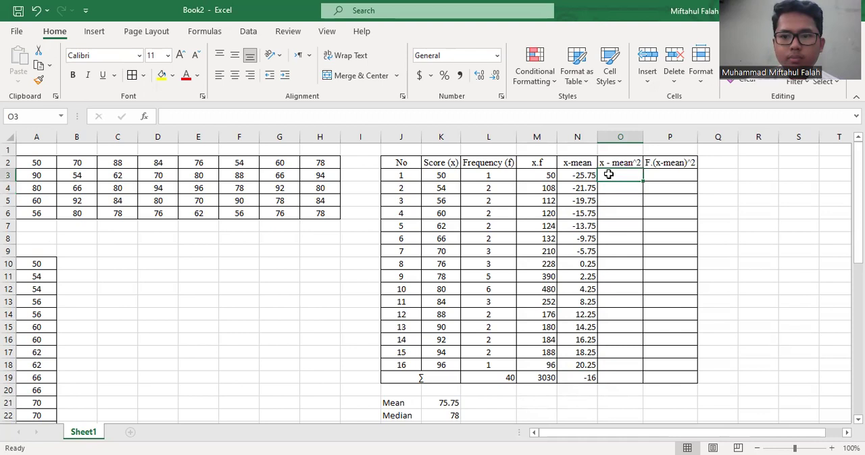
{"action": "left_click", "coordinate": [583, 175]}
{"action": "left_click", "coordinate": [496, 177]}
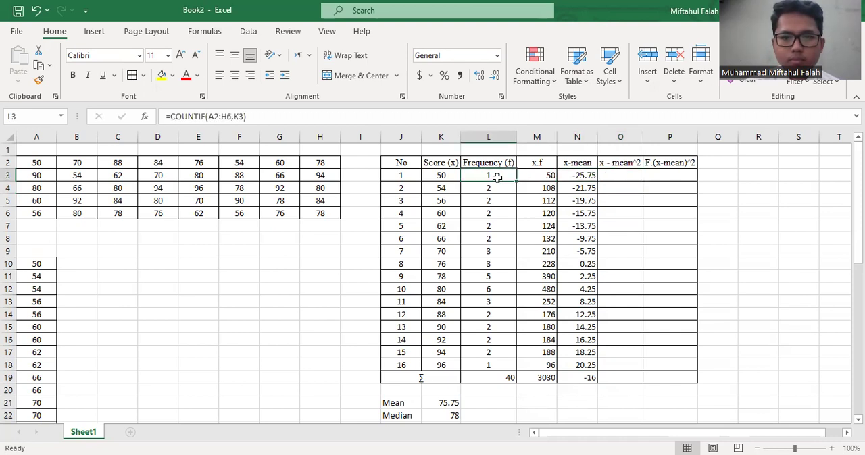
{"action": "left_click", "coordinate": [435, 177]}
{"action": "left_click", "coordinate": [410, 177]}
{"action": "left_click", "coordinate": [582, 167]}
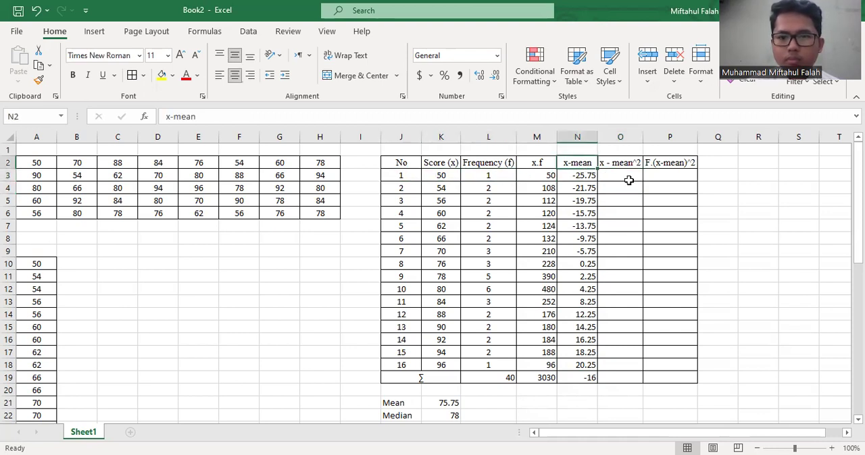
{"action": "left_click", "coordinate": [629, 181]}
{"action": "left_click", "coordinate": [608, 167]}
{"action": "left_click", "coordinate": [604, 176]}
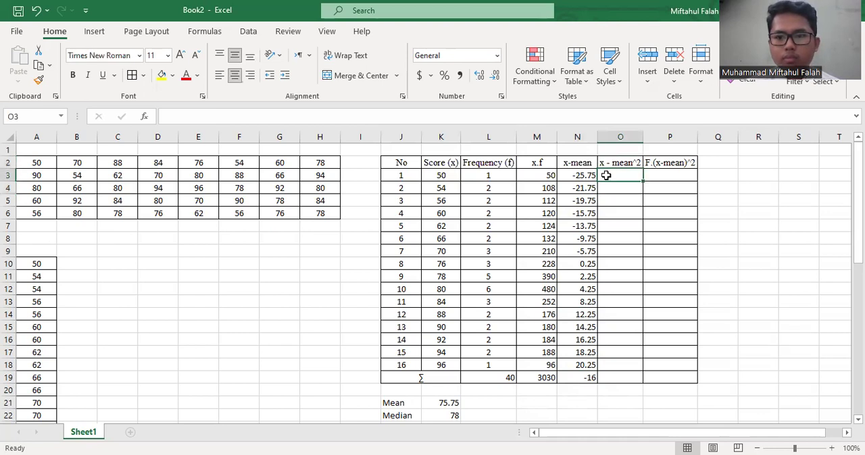
{"action": "left_click", "coordinate": [579, 177]}
{"action": "left_click", "coordinate": [480, 183]}
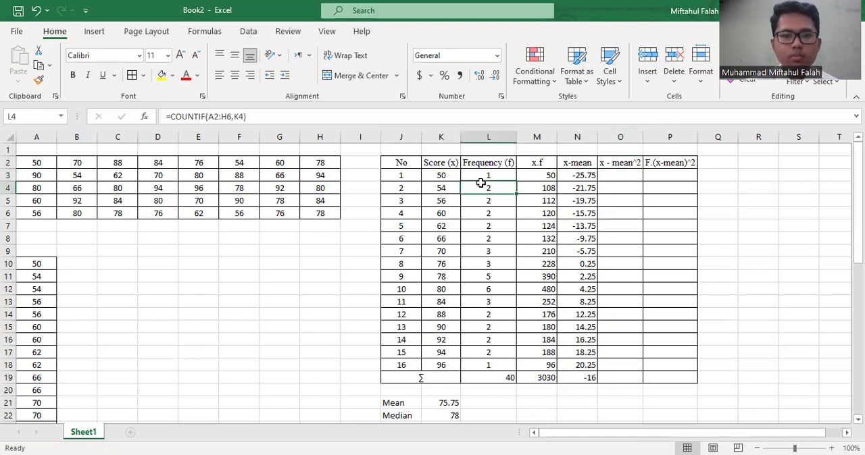
Square the first x-mean deviation with =N3^2 in O3 and fill the formula down to O18
{"action": "left_click", "coordinate": [400, 178]}
{"action": "key", "text": "Right"}
{"action": "key", "text": "Right"}
{"action": "key", "text": "Right"}
{"action": "key", "text": "Right"}
{"action": "key", "text": "Right"}
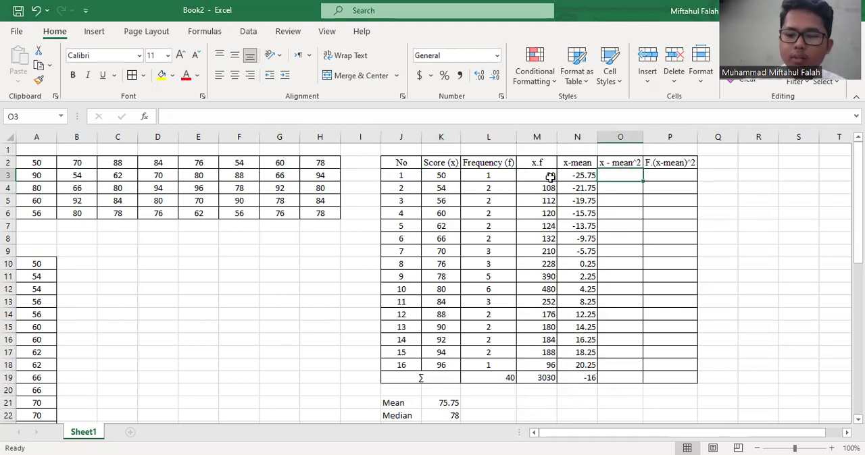
{"action": "type", "text": "="}
{"action": "left_click", "coordinate": [574, 176]}
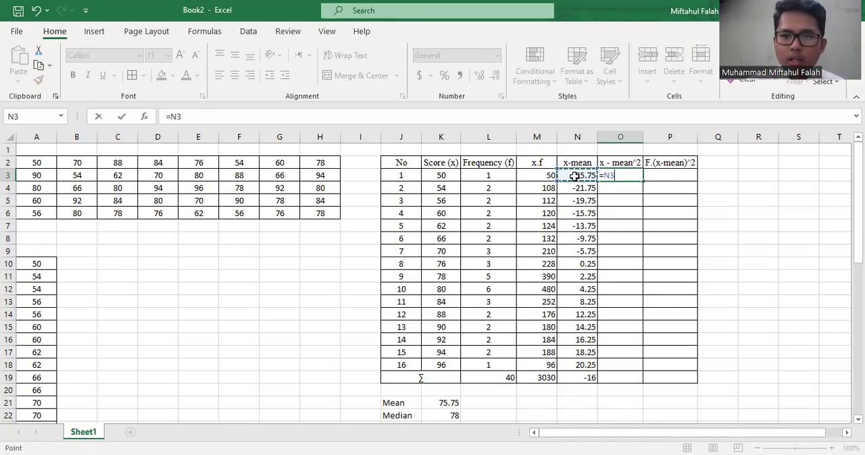
{"action": "type", "text": "^2"}
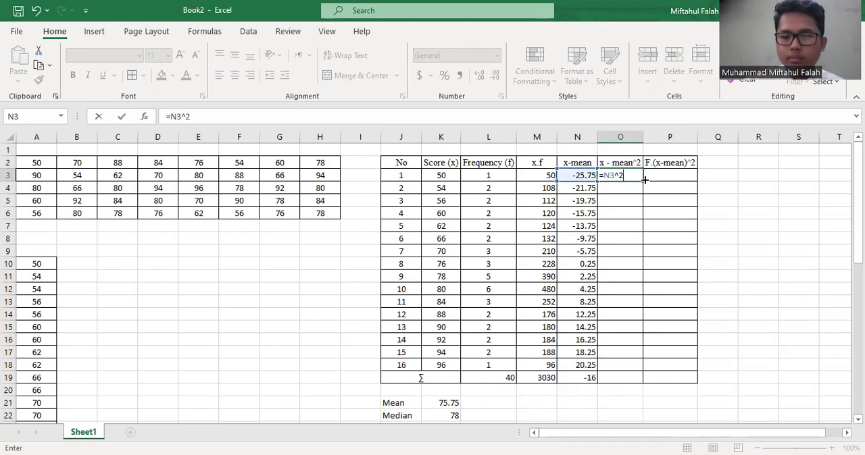
{"action": "key", "text": "Return"}
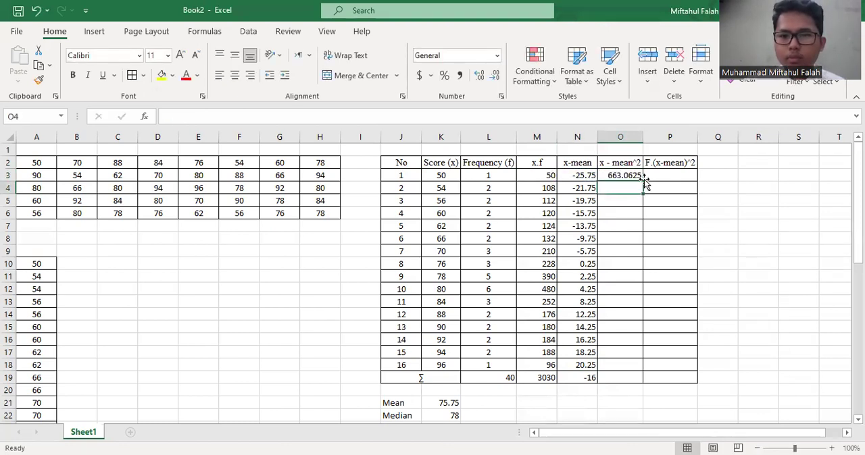
{"action": "left_click", "coordinate": [636, 176]}
{"action": "double_click", "coordinate": [642, 180]}
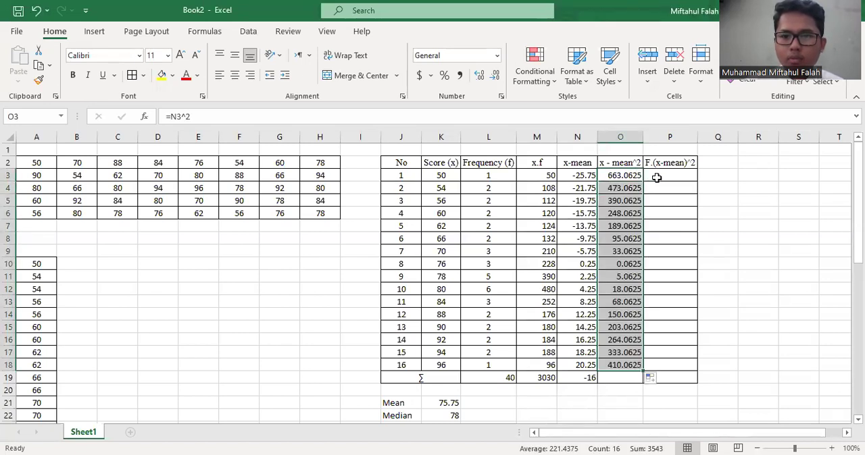
Calculate F.(x-mean)^2 with =L3*O3 in P3 and fill the formula down to P18
{"action": "left_click", "coordinate": [656, 177]}
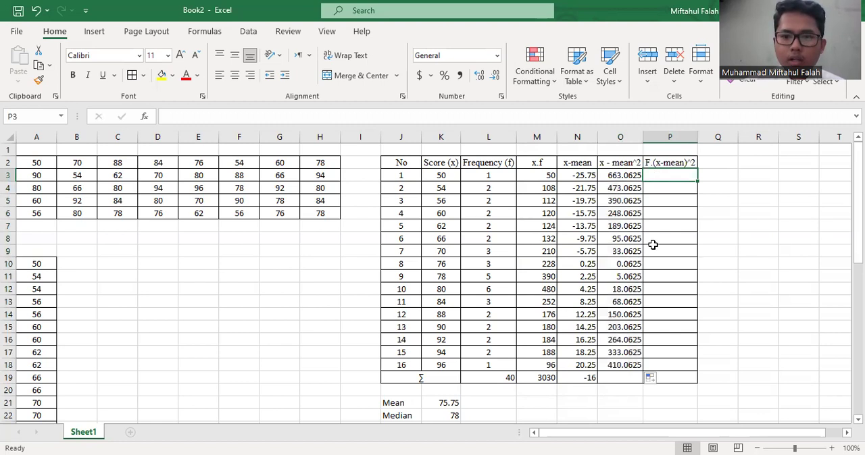
{"action": "type", "text": "="}
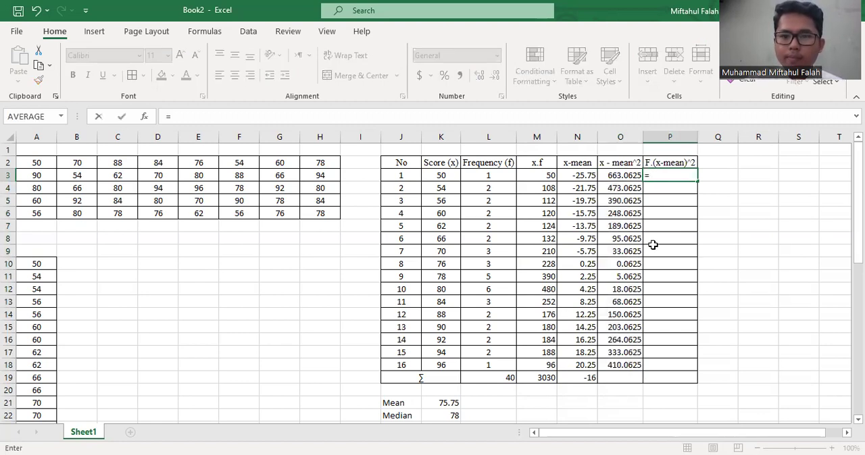
{"action": "left_click", "coordinate": [509, 178]}
{"action": "type", "text": "*"}
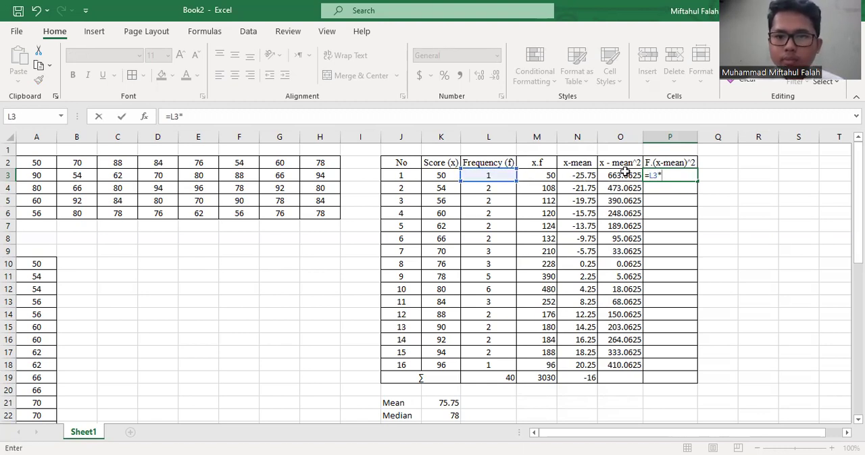
{"action": "left_click", "coordinate": [623, 174]}
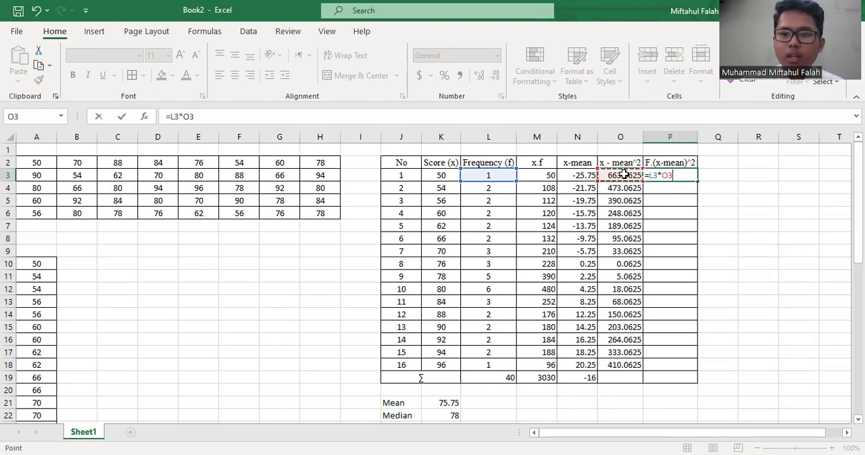
{"action": "key", "text": "Return"}
{"action": "left_click", "coordinate": [683, 175]}
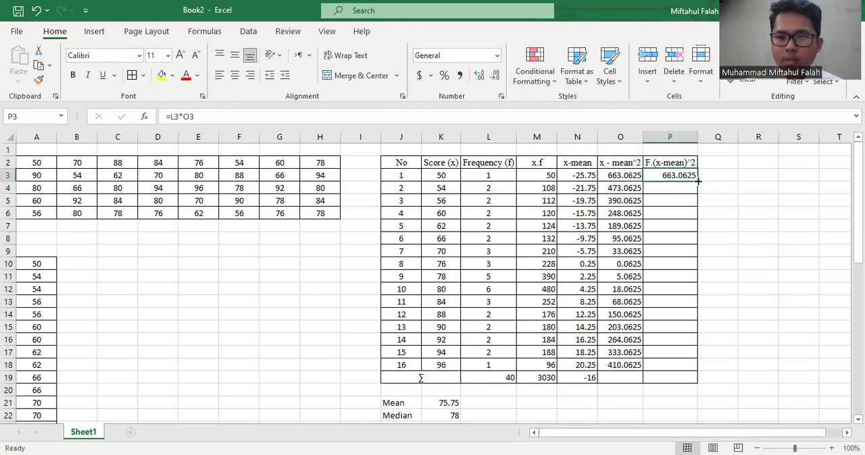
{"action": "double_click", "coordinate": [697, 181]}
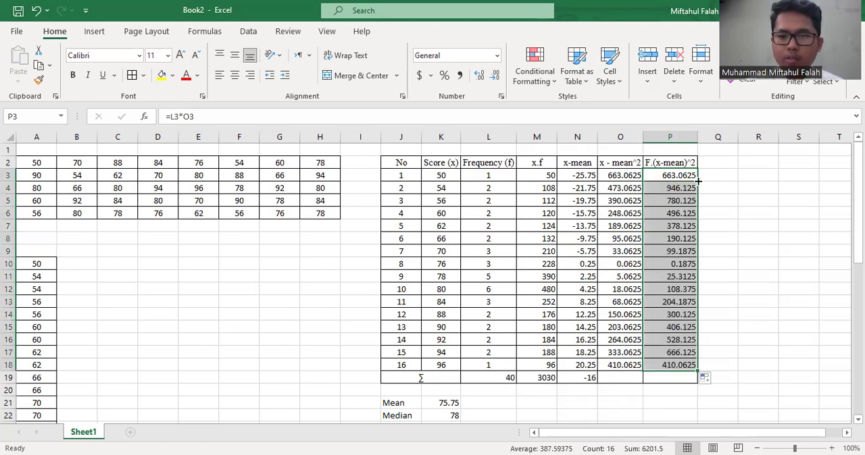
Total the x - mean^2 and F.(x-mean)^2 columns in O19 and P19 with AutoSum over rows 3 to 18
{"action": "left_click_drag", "start_coordinate": [628, 175], "coordinate": [619, 365]}
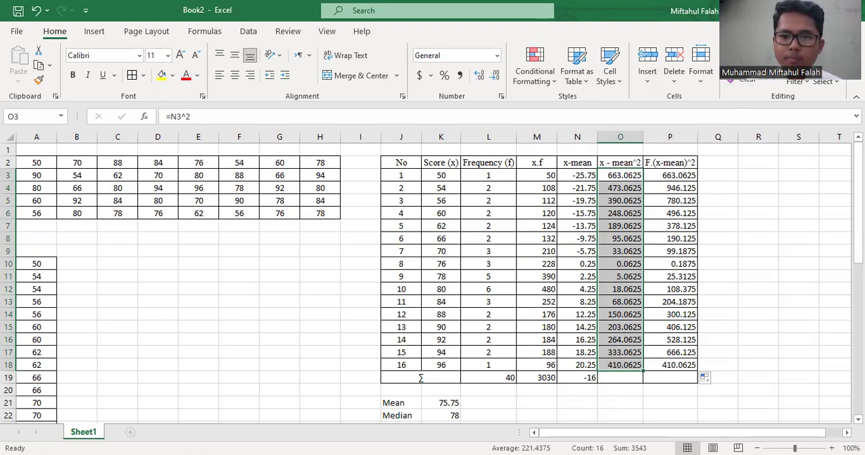
{"action": "left_click", "coordinate": [737, 51]}
{"action": "left_click_drag", "start_coordinate": [674, 176], "coordinate": [669, 365]}
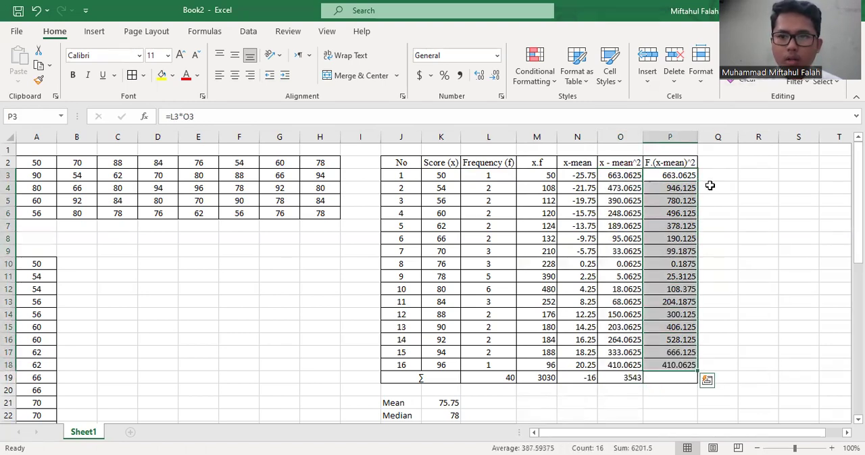
{"action": "left_click", "coordinate": [736, 51]}
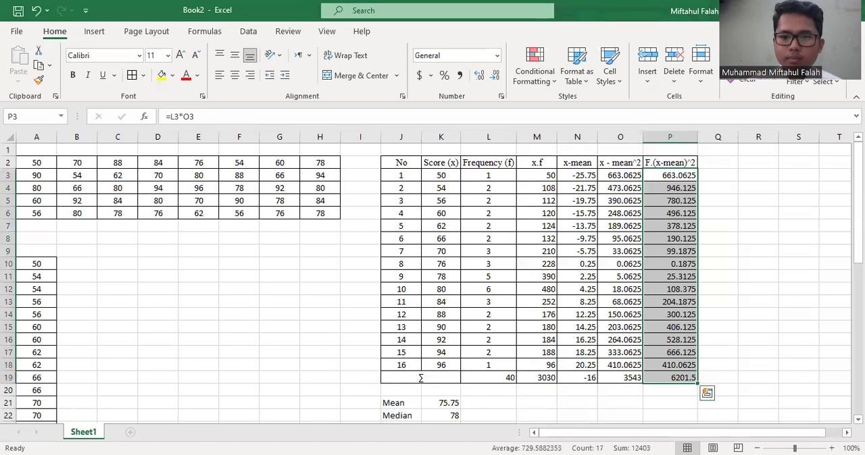
{"action": "left_click", "coordinate": [664, 329]}
Show the F.(x-mean)^2 total in P19 with two decimal places
{"action": "left_click", "coordinate": [660, 380]}
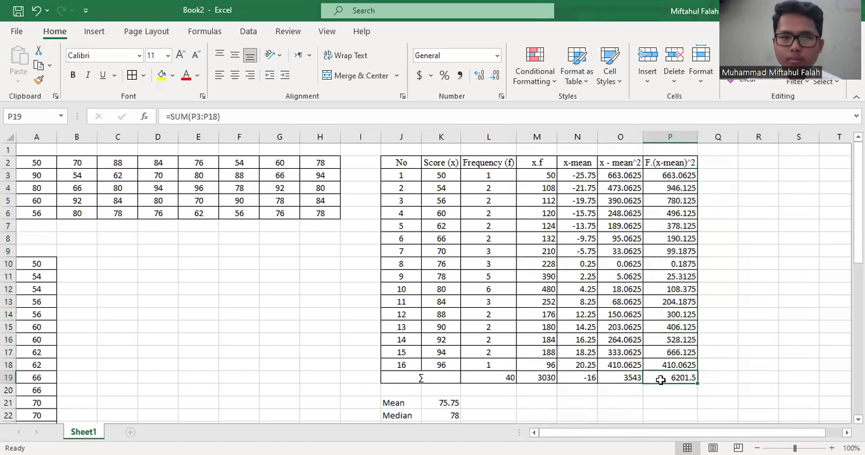
{"action": "left_click", "coordinate": [495, 77]}
{"action": "left_click", "coordinate": [479, 76]}
{"action": "left_click", "coordinate": [479, 78]}
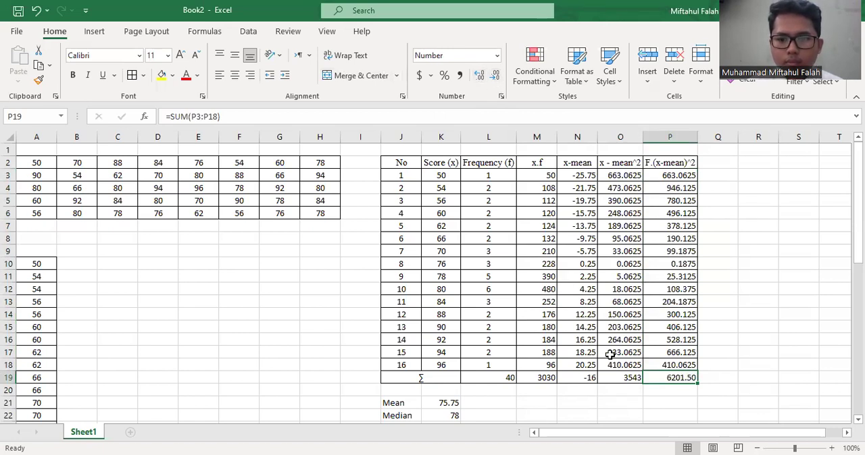
Format the x - mean^2 total in O19 as a number with no decimal places
{"action": "left_click", "coordinate": [615, 375]}
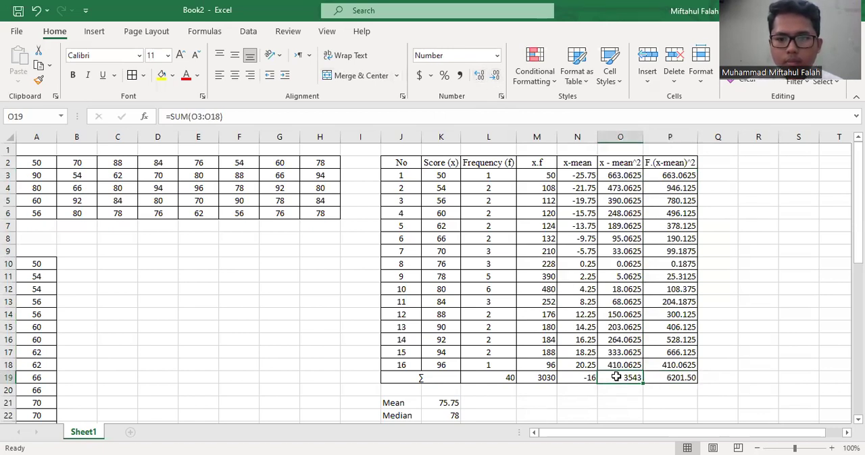
{"action": "left_click", "coordinate": [479, 78]}
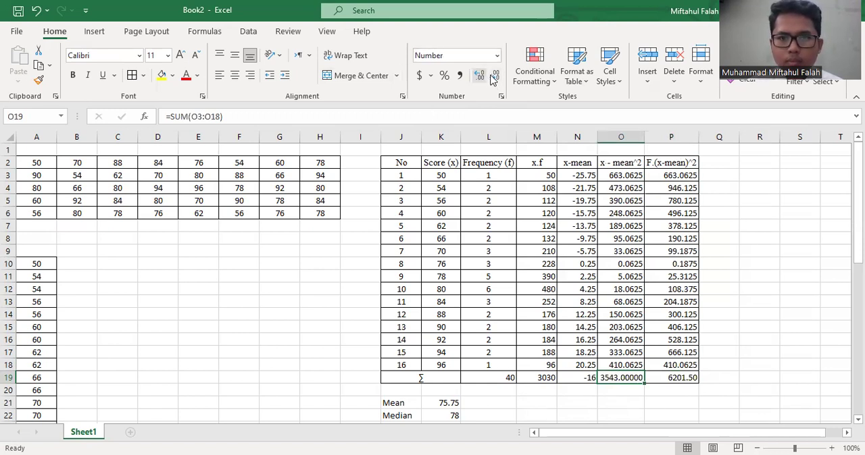
{"action": "left_click", "coordinate": [495, 76]}
{"action": "left_click", "coordinate": [495, 76]}
{"action": "left_click", "coordinate": [495, 76]}
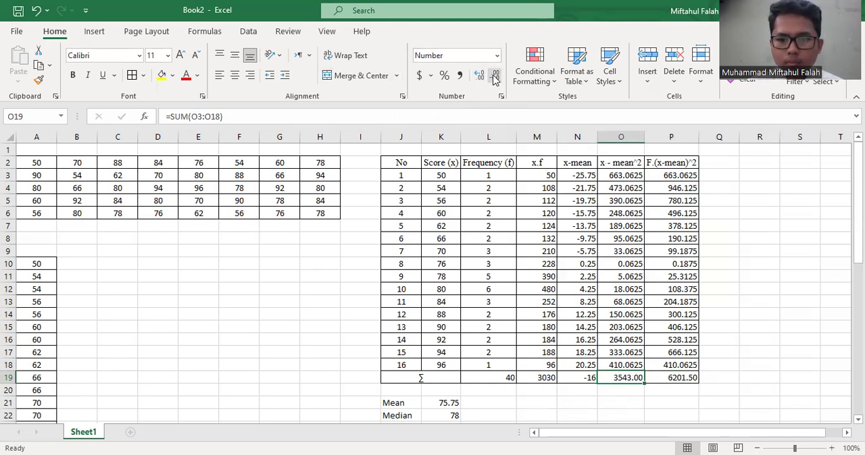
{"action": "left_click", "coordinate": [495, 76]}
{"action": "left_click", "coordinate": [495, 76]}
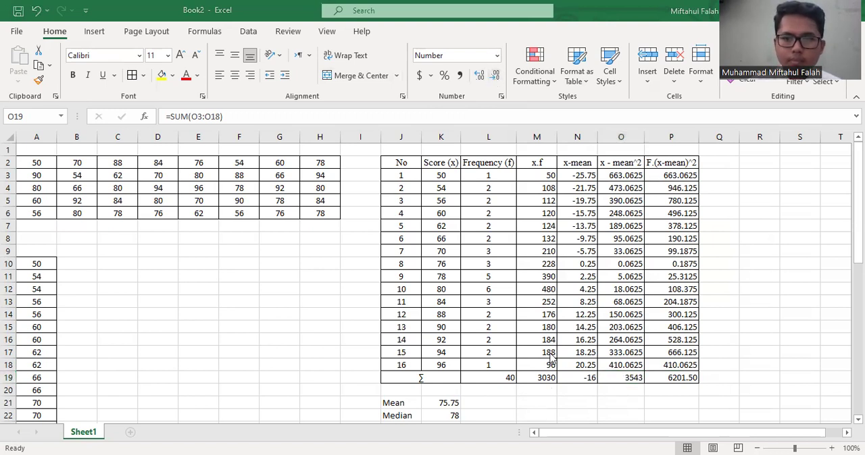
Copy the labels Range, Quartile :, Min, Q1, Q2, Q3, Max, Variance and St.Dev into J24:J32 and review the pasted list
{"action": "key", "text": "ctrl+c"}
{"action": "scroll", "coordinate": [552, 359], "scroll_direction": "down", "scroll_amount": 2}
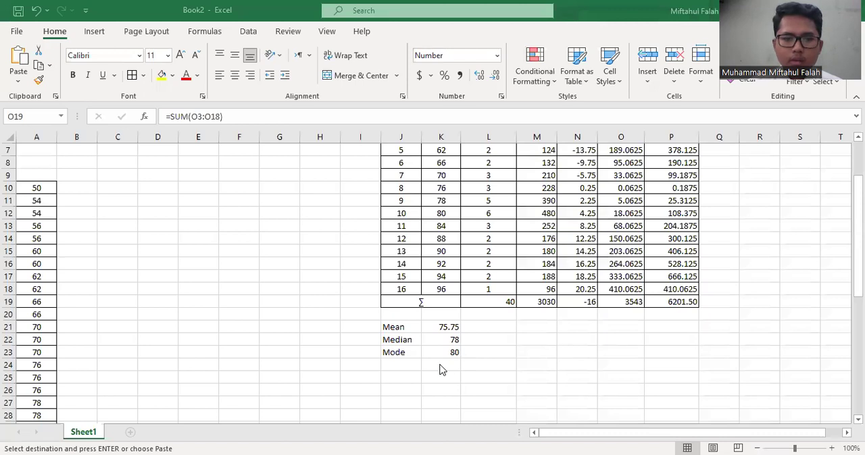
{"action": "left_click", "coordinate": [410, 365]}
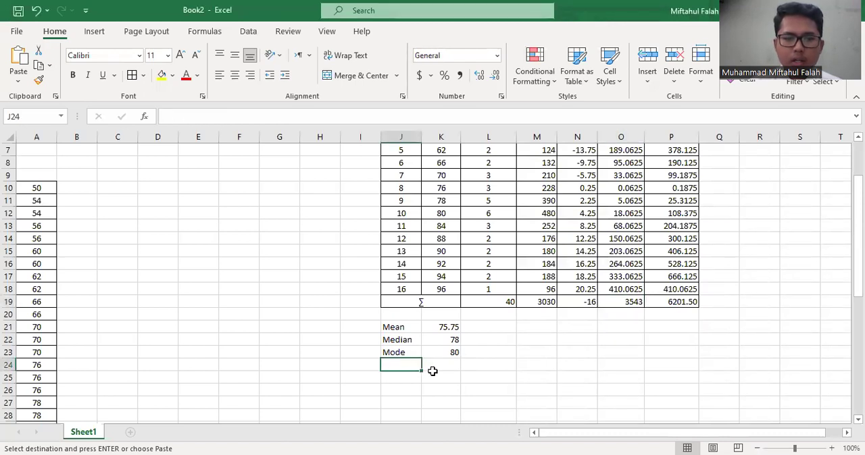
{"action": "left_click", "coordinate": [432, 371]}
{"action": "left_click", "coordinate": [405, 366]}
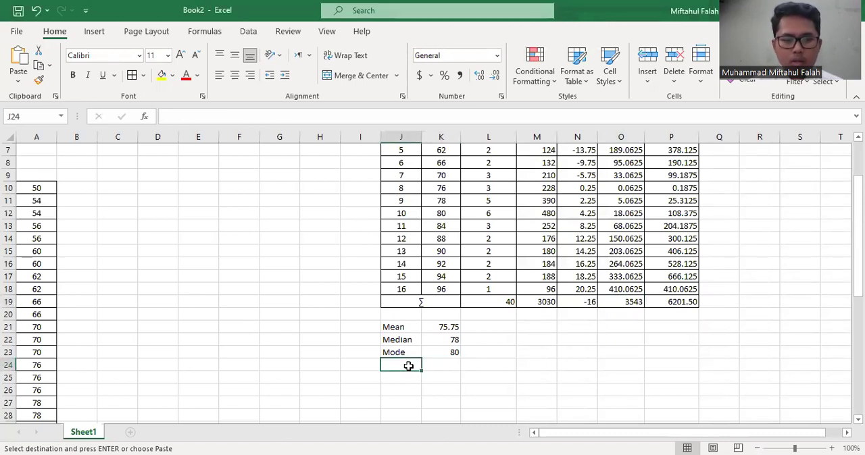
{"action": "key", "text": "ctrl+v"}
{"action": "left_click", "coordinate": [465, 377]}
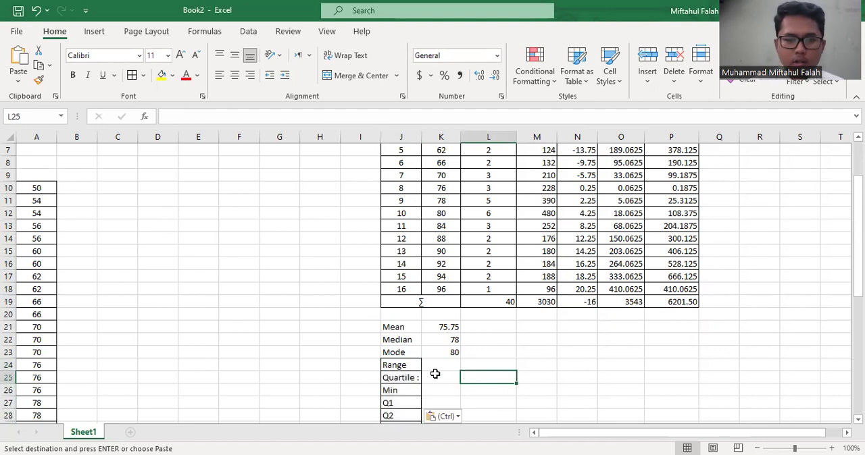
{"action": "scroll", "coordinate": [435, 374], "scroll_direction": "down", "scroll_amount": 2}
{"action": "left_click", "coordinate": [404, 315]}
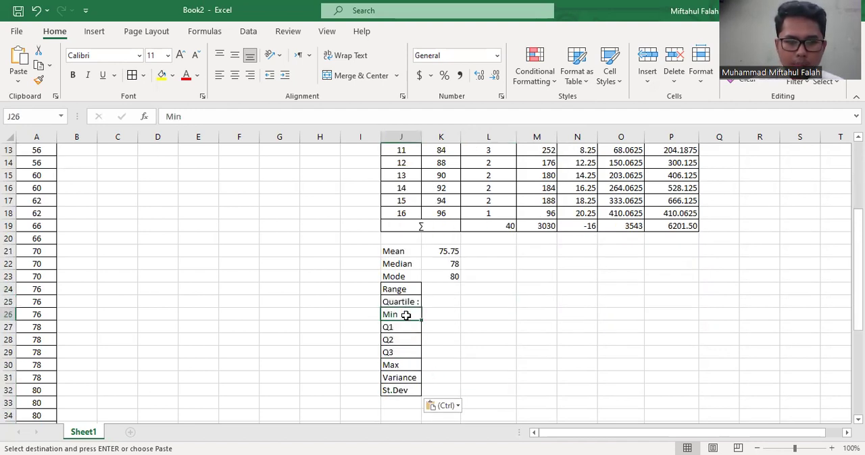
{"action": "left_click", "coordinate": [398, 327]}
{"action": "left_click", "coordinate": [391, 340]}
{"action": "left_click", "coordinate": [388, 365]}
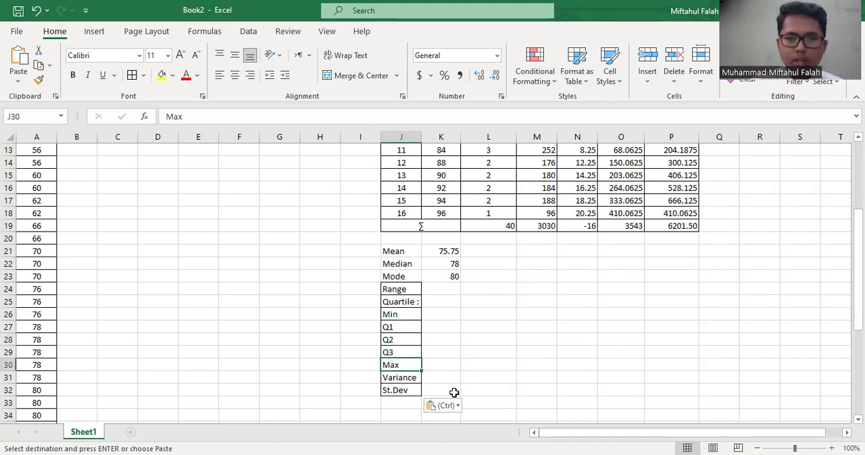
Apply all borders to the statistics block J21:K32, from Mean to St.Dev
{"action": "key", "text": "alt+Tab"}
{"action": "left_click_drag", "start_coordinate": [399, 251], "coordinate": [436, 394]}
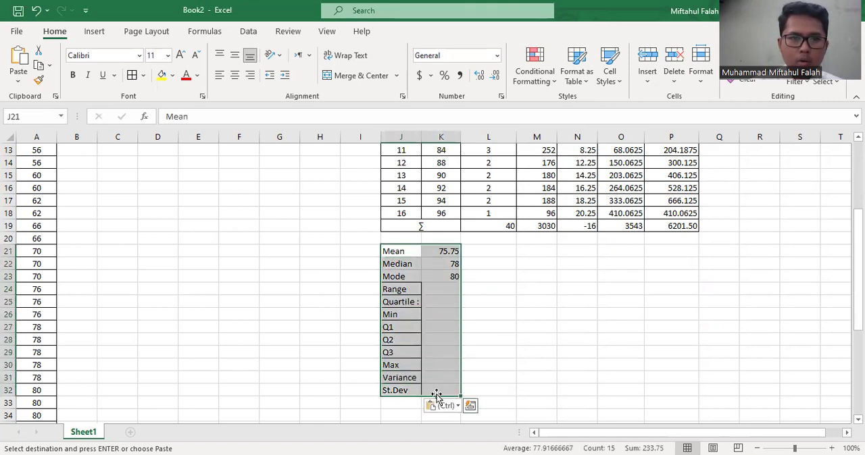
{"action": "left_click", "coordinate": [132, 75]}
{"action": "left_click", "coordinate": [477, 339]}
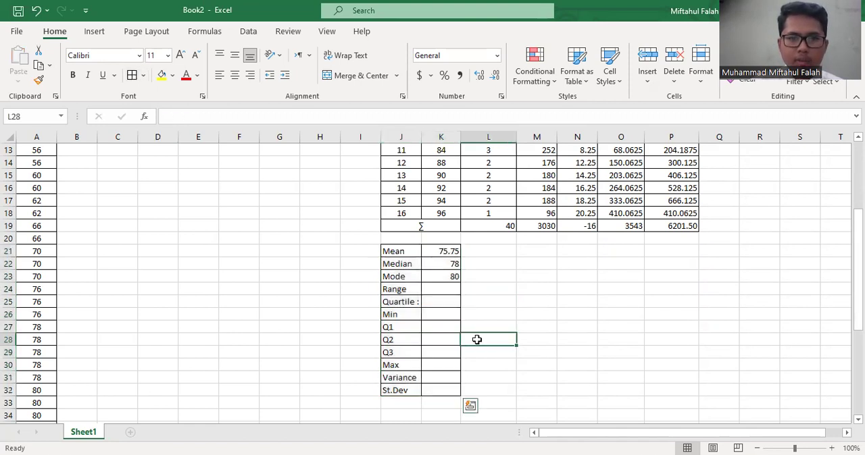
Compute the range in K24 by subtracting the lowest score from the highest, using the formula =K18-K3
{"action": "left_click", "coordinate": [435, 291]}
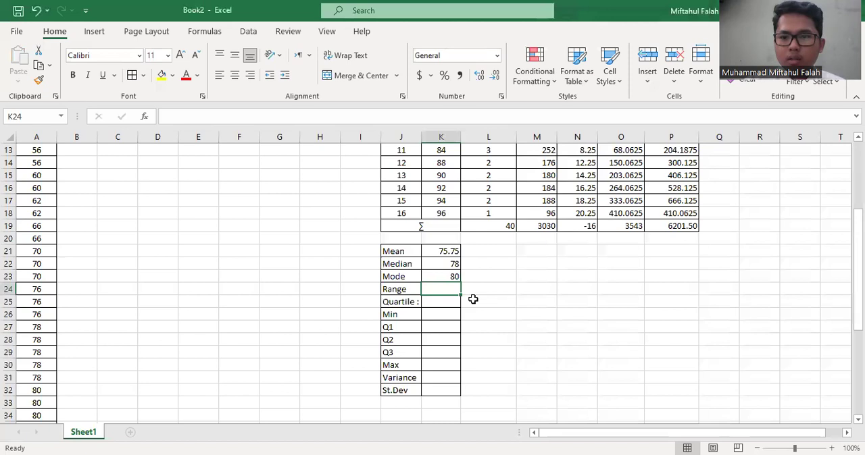
{"action": "type", "text": "="}
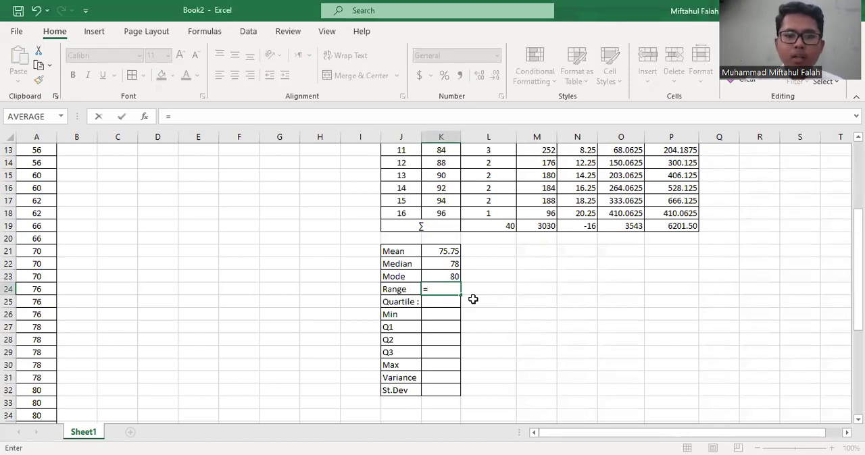
{"action": "left_click", "coordinate": [446, 212]}
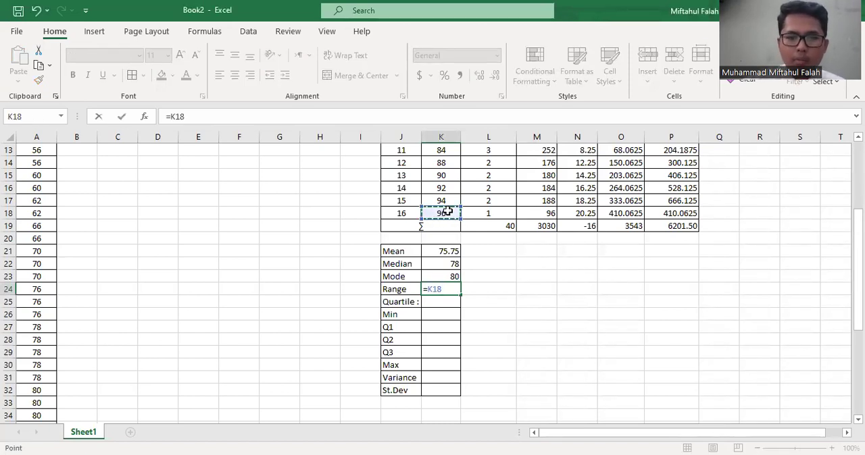
{"action": "scroll", "coordinate": [447, 212], "scroll_direction": "up", "scroll_amount": 4}
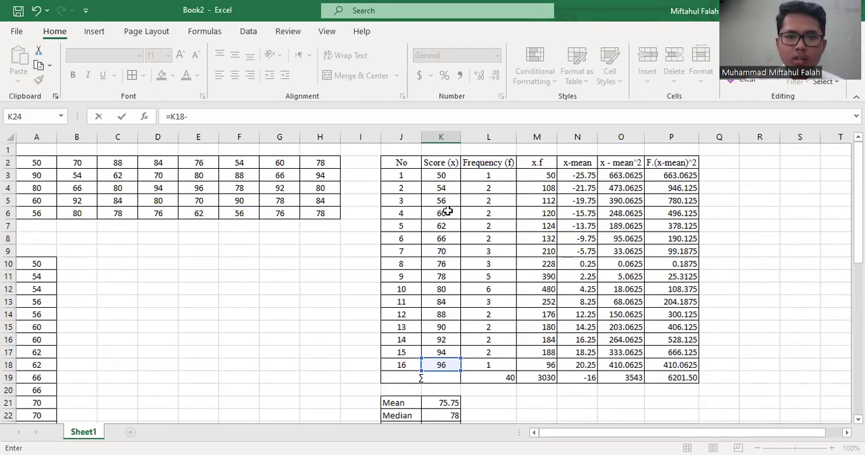
{"action": "left_click", "coordinate": [443, 175]}
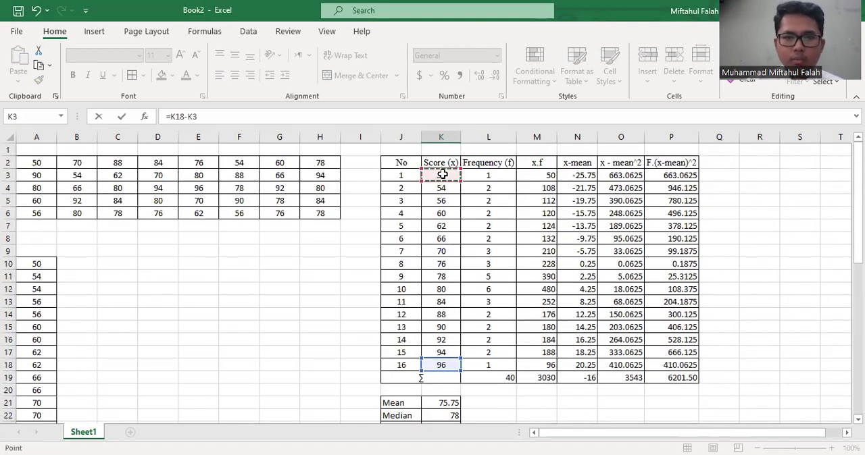
{"action": "scroll", "coordinate": [465, 257], "scroll_direction": "down", "scroll_amount": 4}
{"action": "key", "text": "Return"}
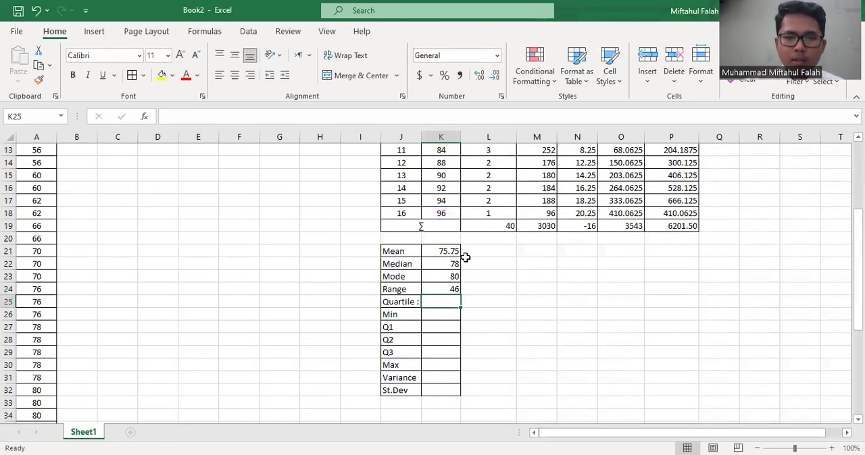
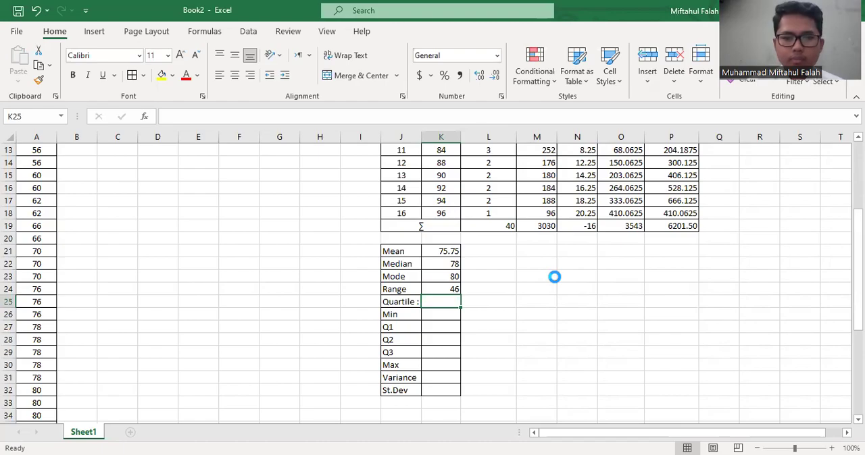
Examine the lowest and highest entries in the Score (x) column and the empty quartile rows of the statistics block
{"action": "key", "text": "Return"}
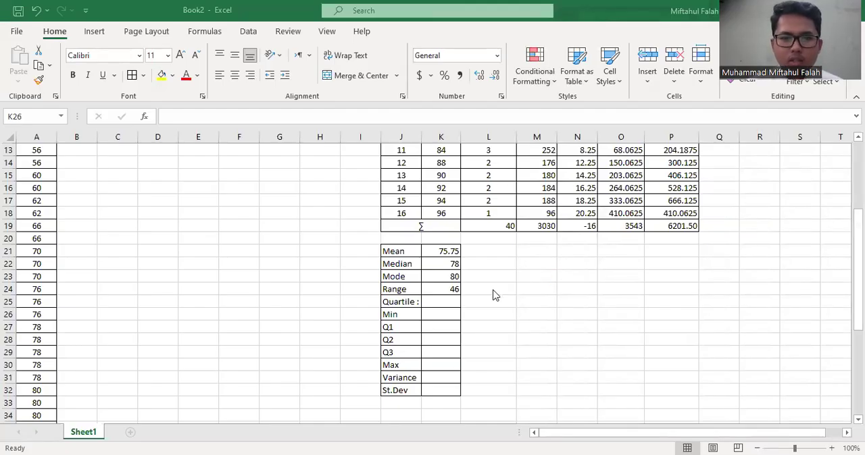
{"action": "left_click", "coordinate": [423, 318]}
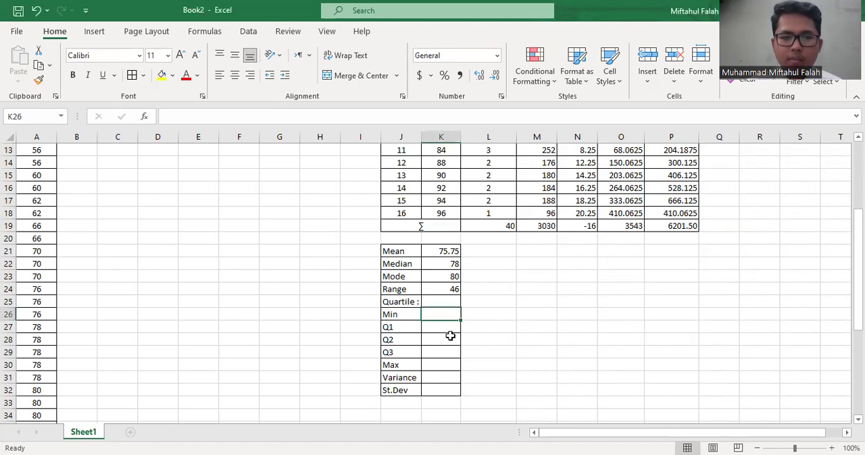
{"action": "scroll", "coordinate": [450, 336], "scroll_direction": "up", "scroll_amount": 4}
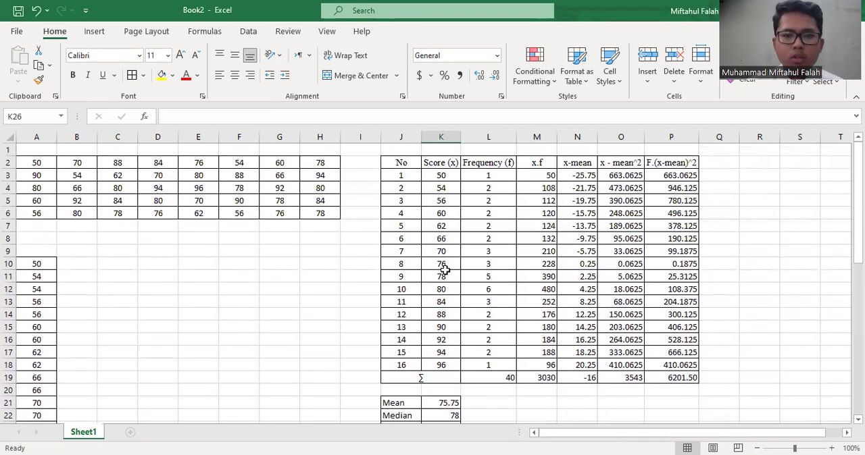
{"action": "left_click", "coordinate": [441, 177]}
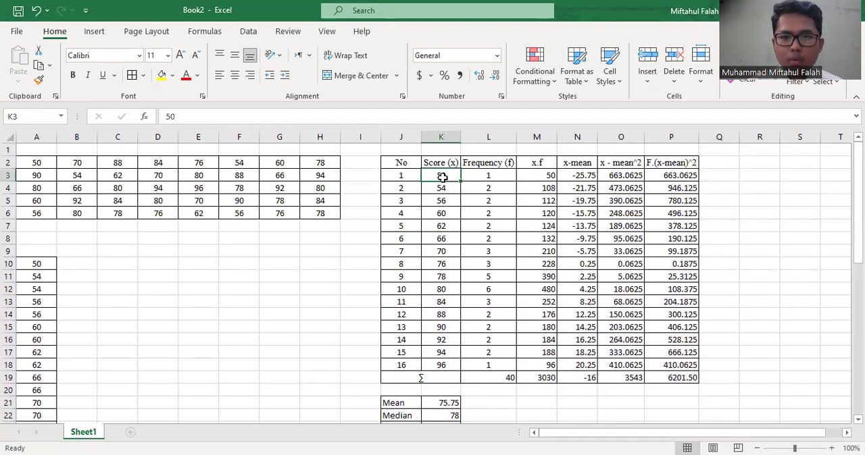
{"action": "left_click", "coordinate": [441, 365]}
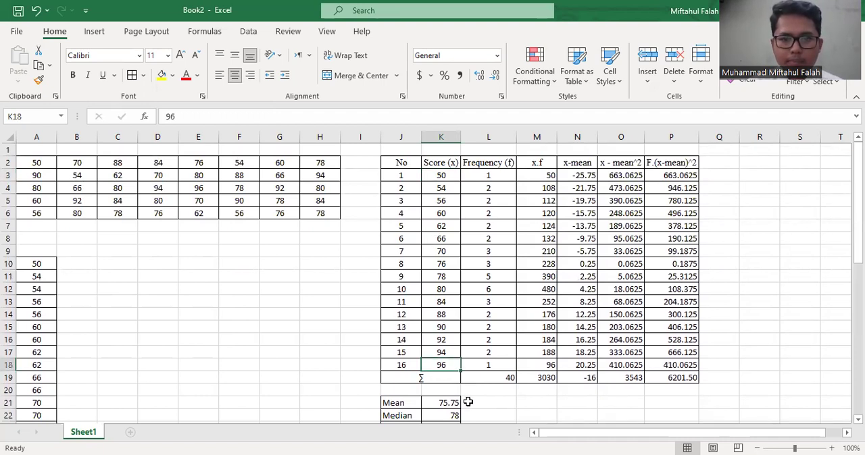
{"action": "scroll", "coordinate": [468, 401], "scroll_direction": "down", "scroll_amount": 2}
{"action": "scroll", "coordinate": [467, 402], "scroll_direction": "up", "scroll_amount": 1}
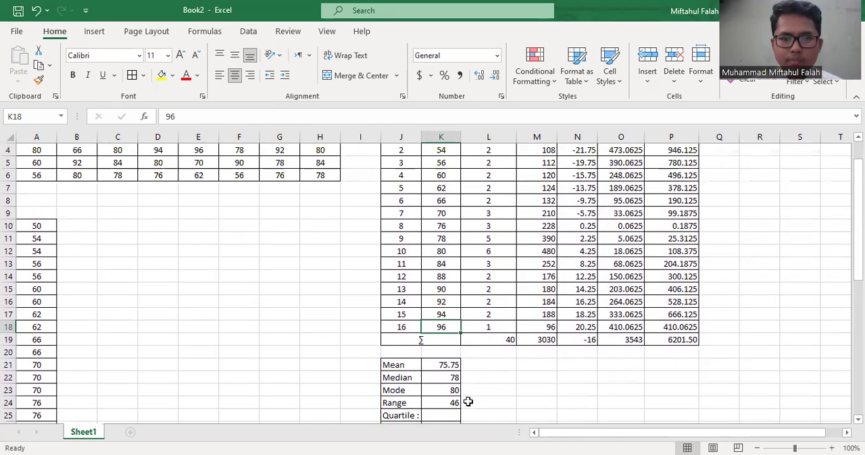
{"action": "scroll", "coordinate": [467, 402], "scroll_direction": "down", "scroll_amount": 1}
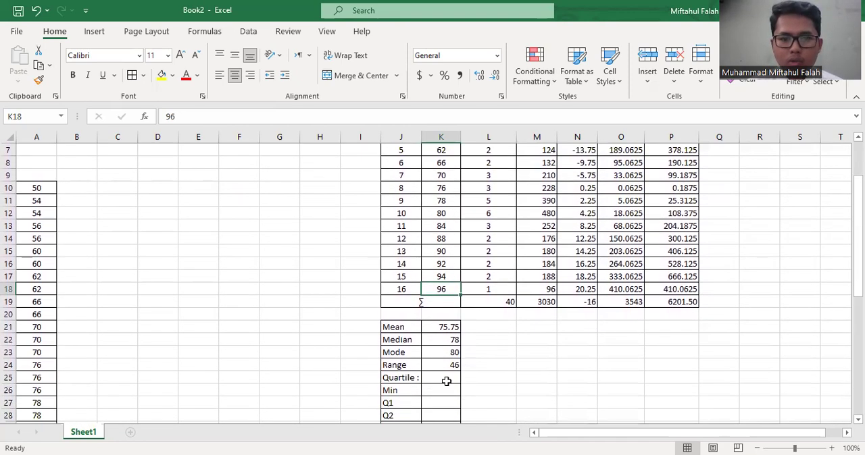
{"action": "scroll", "coordinate": [446, 381], "scroll_direction": "down", "scroll_amount": 1}
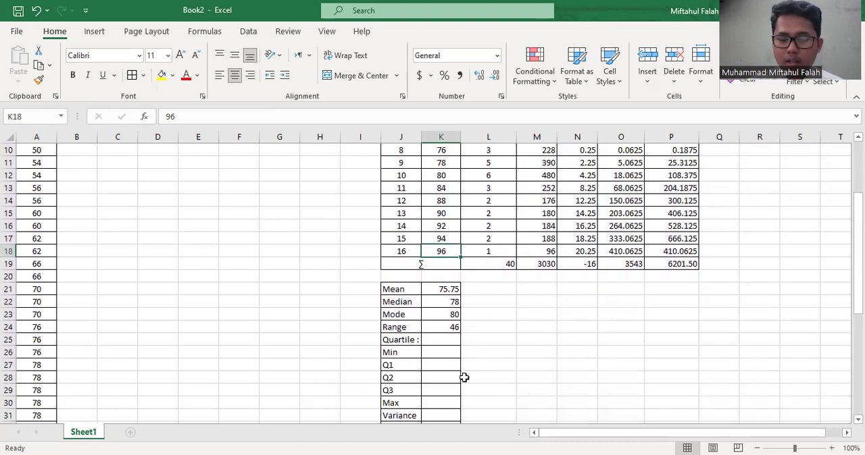
Compute the minimum score in K26 with the MIN function over the Score (x) values K3:K18
{"action": "left_click", "coordinate": [427, 365]}
{"action": "left_click", "coordinate": [427, 350]}
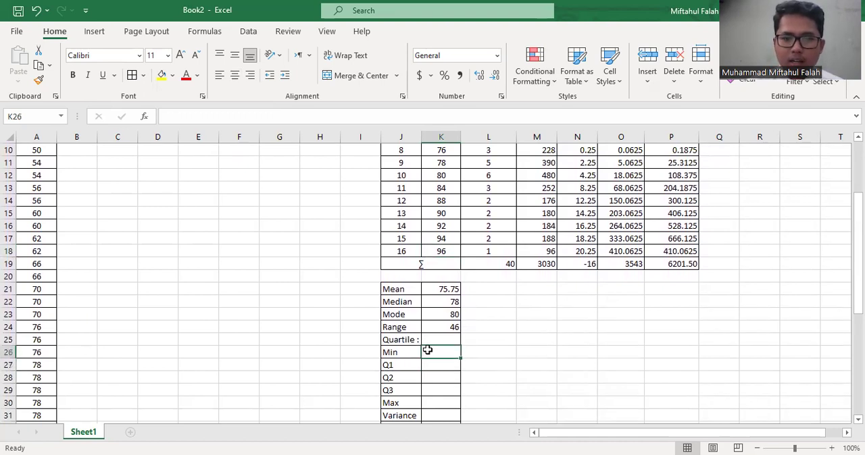
{"action": "type", "text": "="}
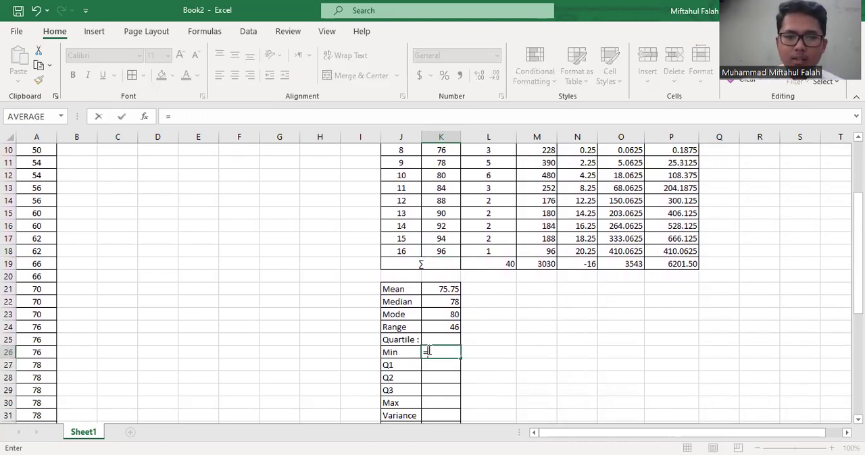
{"action": "type", "text": "min"}
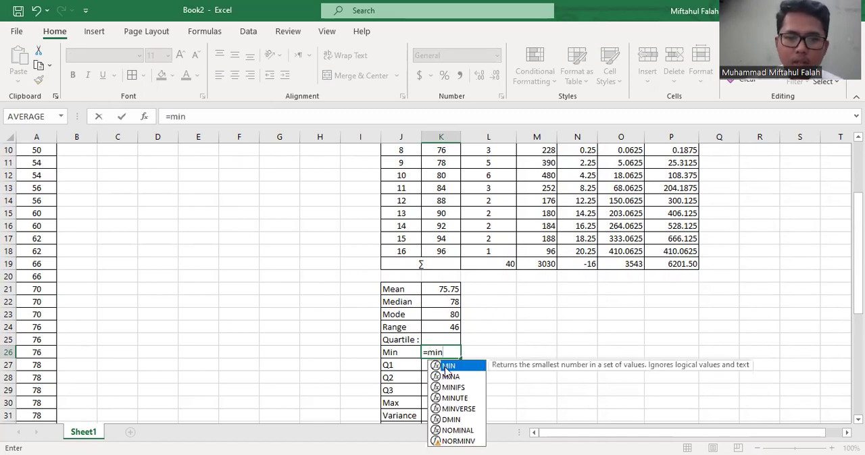
{"action": "key", "text": "Tab"}
{"action": "left_click", "coordinate": [440, 252]}
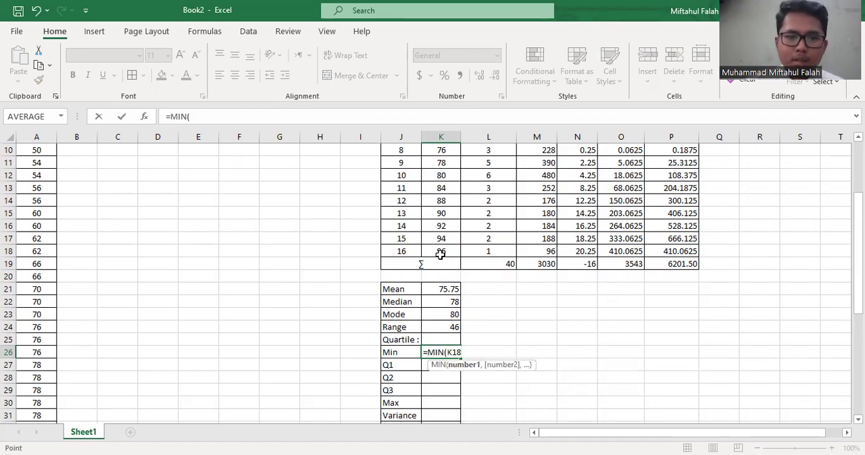
{"action": "left_click_drag", "start_coordinate": [450, 110], "coordinate": [442, 164]}
{"action": "key", "text": "Return"}
Compute the maximum score in K30 with the MAX function over the Score (x) values K3:K18
{"action": "scroll", "coordinate": [440, 303], "scroll_direction": "down", "scroll_amount": 4}
{"action": "left_click", "coordinate": [445, 298]}
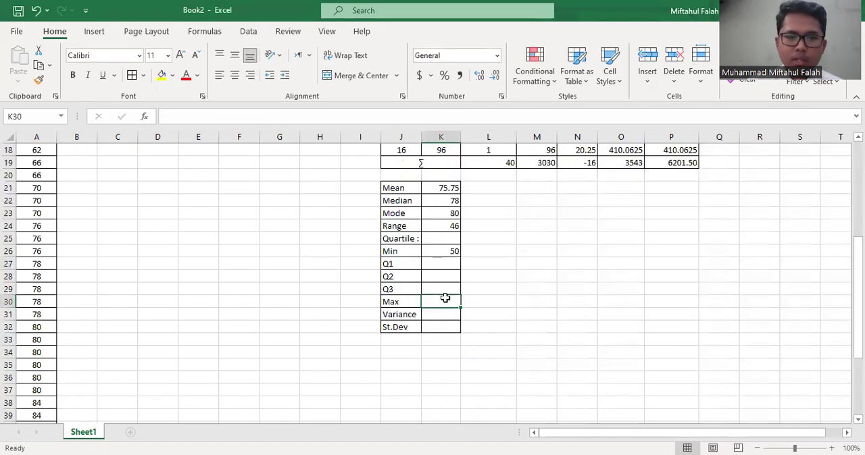
{"action": "type", "text": "="}
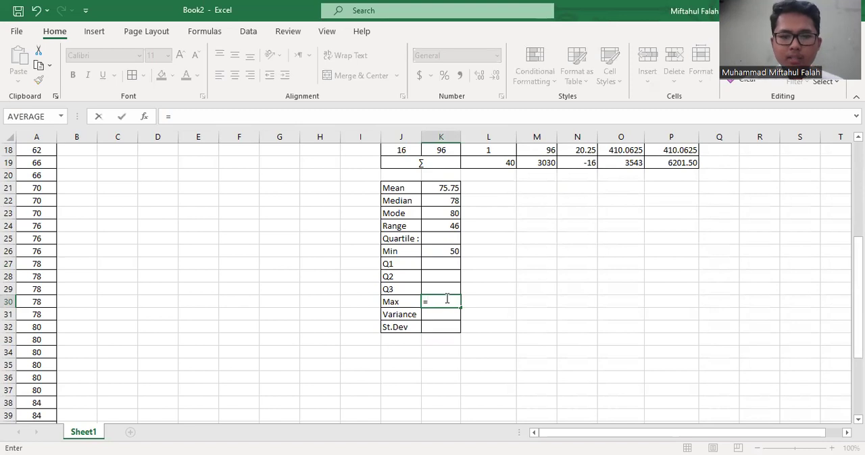
{"action": "type", "text": "Max"}
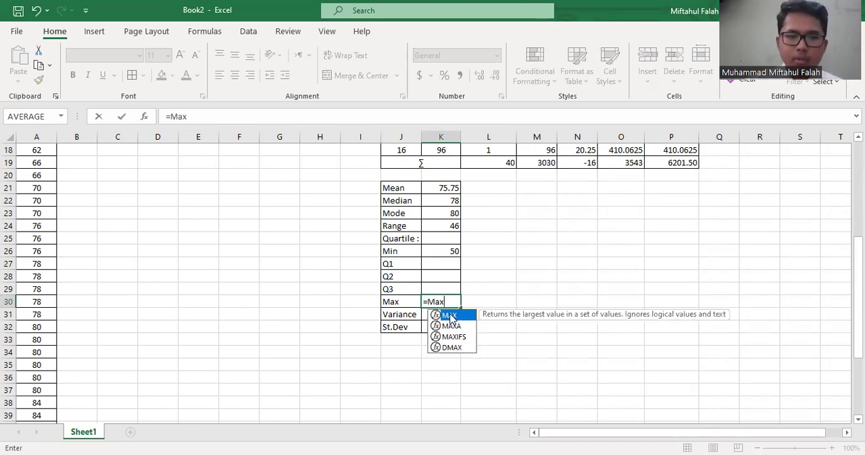
{"action": "key", "text": "Tab"}
{"action": "scroll", "coordinate": [454, 188], "scroll_direction": "up", "scroll_amount": 1}
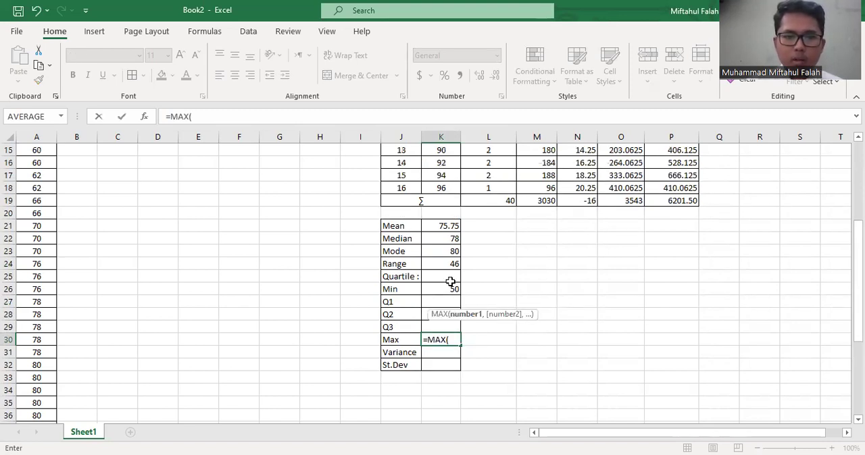
{"action": "scroll", "coordinate": [447, 277], "scroll_direction": "up", "scroll_amount": 2}
{"action": "left_click", "coordinate": [443, 264]}
{"action": "left_click_drag", "start_coordinate": [447, 235], "coordinate": [443, 173]}
{"action": "key", "text": "Return"}
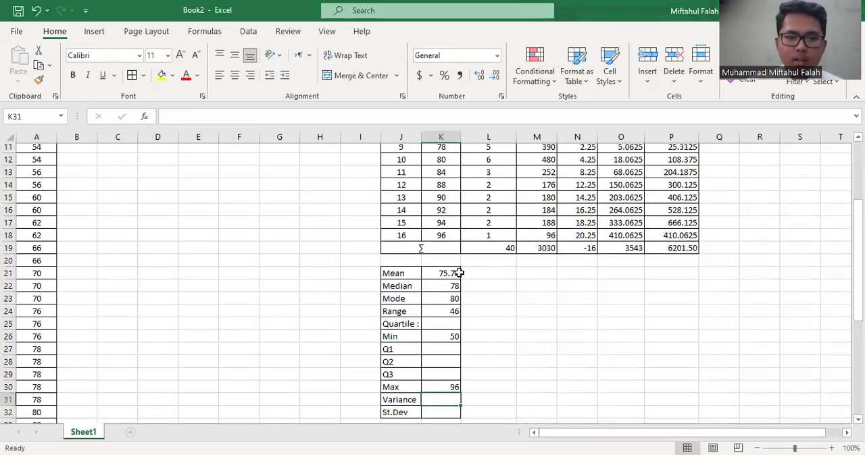
{"action": "left_click", "coordinate": [452, 337]}
{"action": "left_click", "coordinate": [442, 325]}
{"action": "key", "text": "Right"}
{"action": "key", "text": "Down"}
{"action": "key", "text": "Left"}
{"action": "key", "text": "Up"}
{"action": "key", "text": "Down"}
{"action": "key", "text": "Down"}
{"action": "key", "text": "Up"}
{"action": "key", "text": "Down"}
{"action": "key", "text": "Down"}
{"action": "key", "text": "Up"}
{"action": "key", "text": "Up"}
{"action": "key", "text": "Up"}
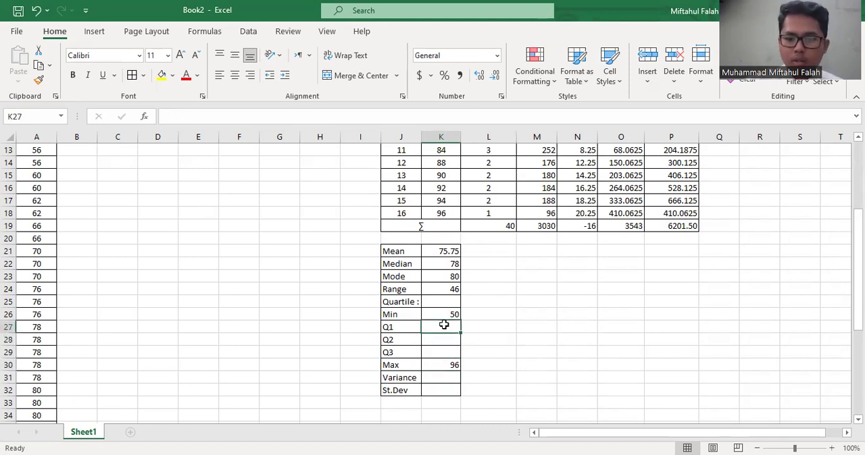
Compute the first quartile in K27 using the formula =QUARTILE.INC(K3:K18,1)
{"action": "type", "text": "="}
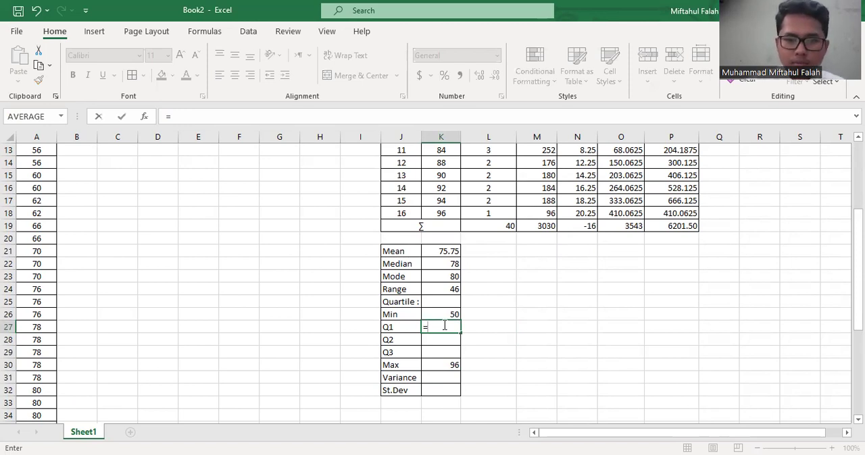
{"action": "type", "text": "qua"}
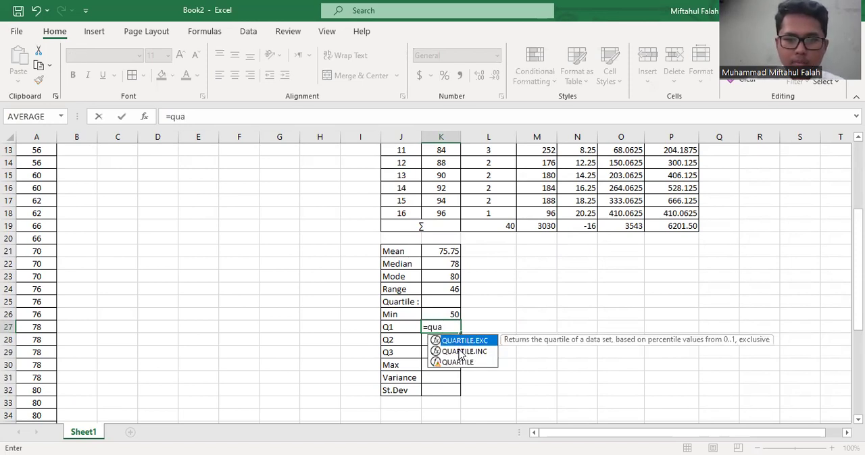
{"action": "key", "text": "Tab"}
{"action": "scroll", "coordinate": [456, 277], "scroll_direction": "up", "scroll_amount": 2}
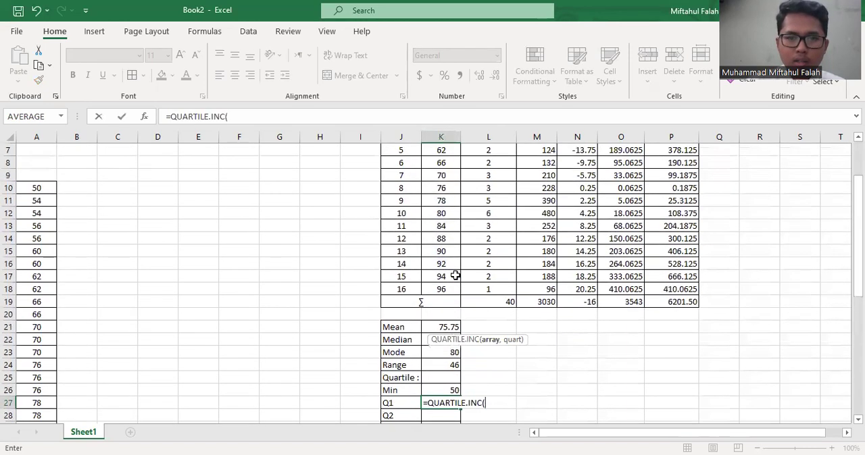
{"action": "scroll", "coordinate": [455, 276], "scroll_direction": "up", "scroll_amount": 2}
{"action": "left_click", "coordinate": [441, 175]}
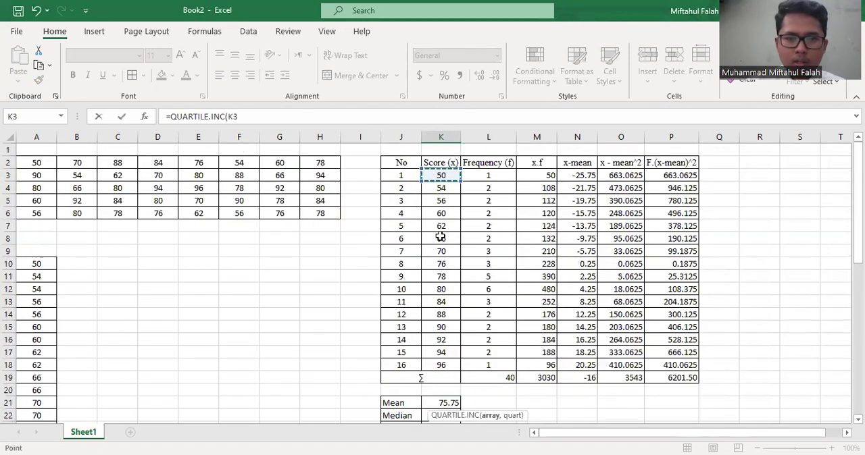
{"action": "left_click", "coordinate": [440, 365], "text": "shift"}
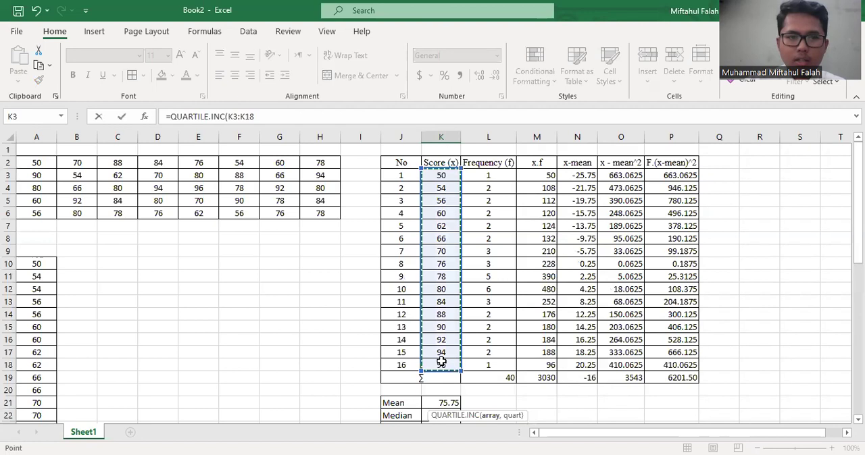
{"action": "type", "text": ","}
{"action": "type", "text": "1"}
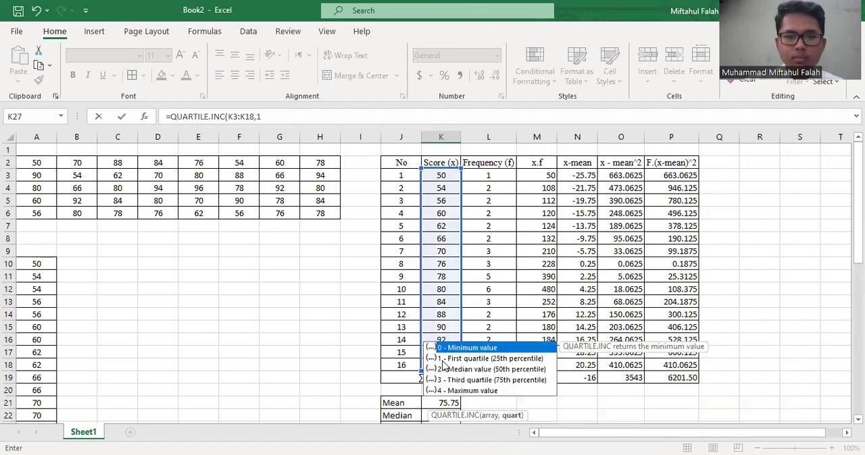
{"action": "left_click", "coordinate": [398, 118]}
{"action": "key", "text": "Return"}
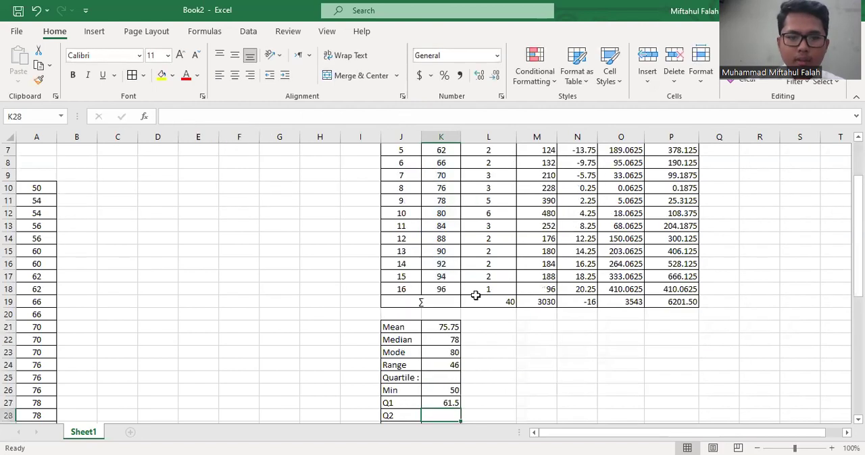
Compute the second quartile in K28 using the formula =QUARTILE.INC(K3:K18,2)
{"action": "scroll", "coordinate": [475, 296], "scroll_direction": "down", "scroll_amount": 2}
{"action": "double_click", "coordinate": [445, 379]}
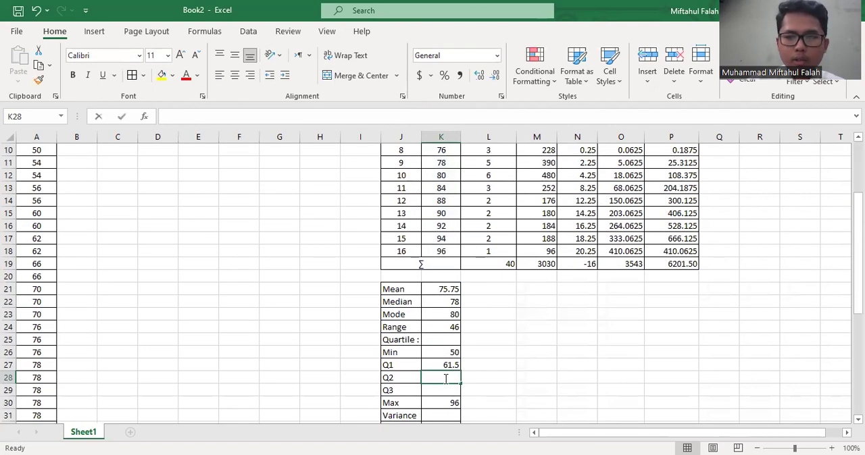
{"action": "type", "text": "="}
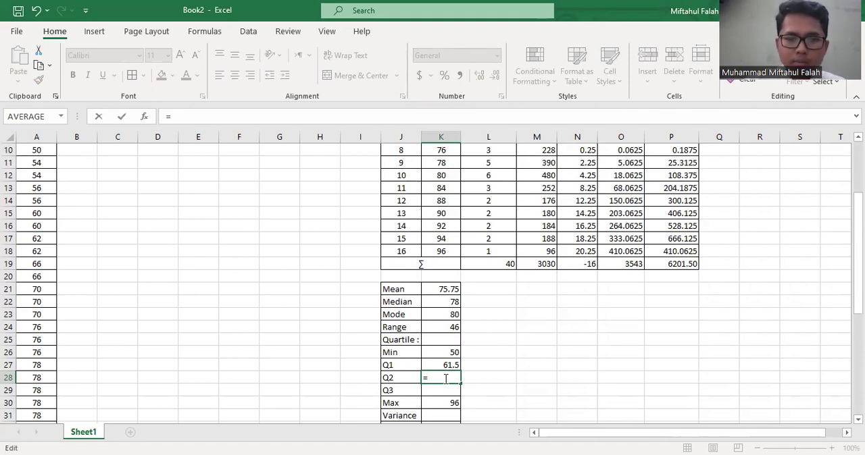
{"action": "type", "text": "q"}
{"action": "key", "text": "Down"}
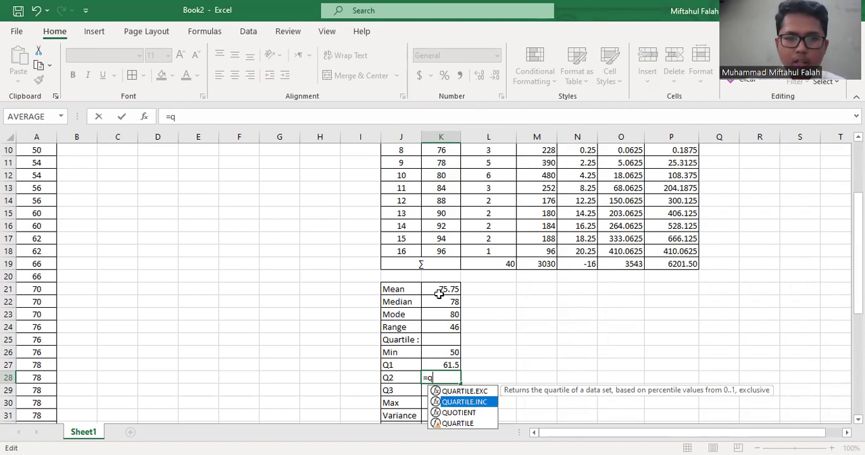
{"action": "key", "text": "Tab"}
{"action": "left_click", "coordinate": [438, 254]}
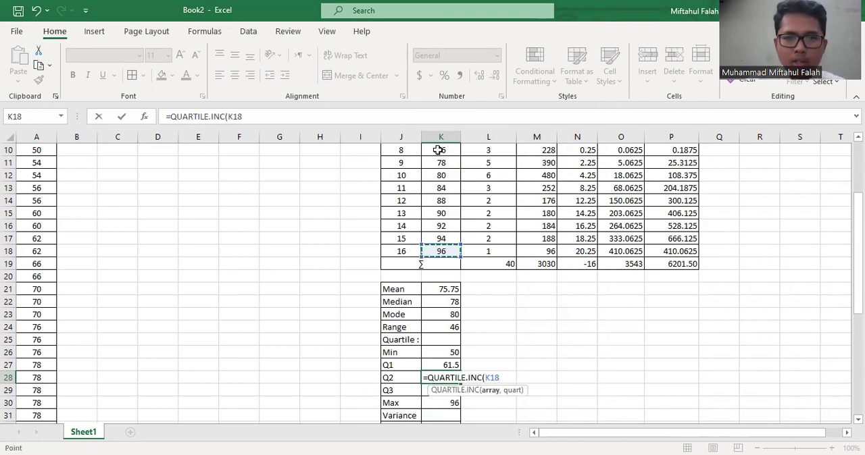
{"action": "left_click_drag", "start_coordinate": [438, 123], "coordinate": [439, 175]}
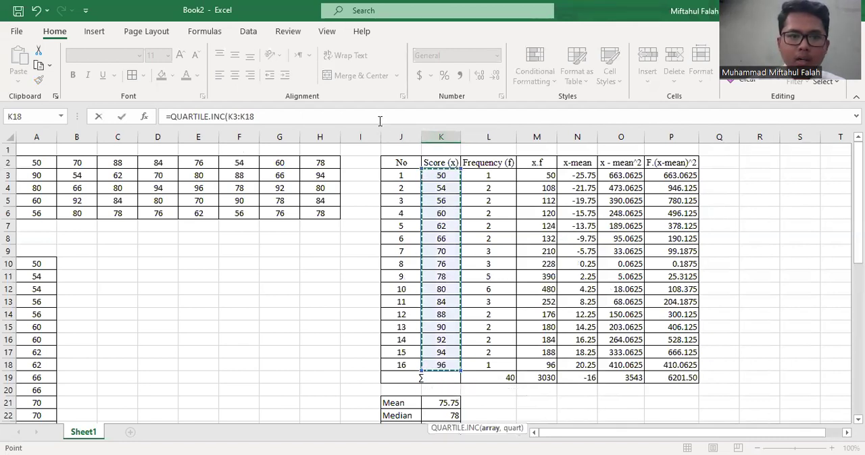
{"action": "type", "text": ",2"}
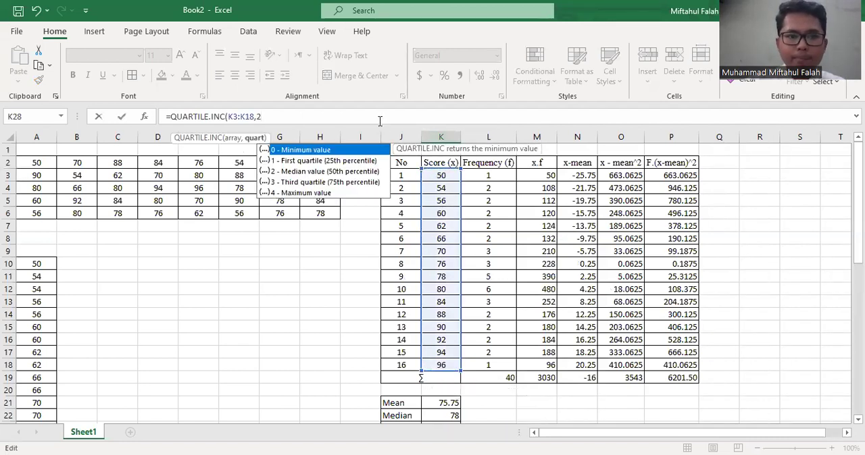
{"action": "key", "text": "Return"}
Compute the third quartile in K29 using the formula =QUARTILE.INC(K3:K18,3)
{"action": "scroll", "coordinate": [446, 327], "scroll_direction": "down", "scroll_amount": 1}
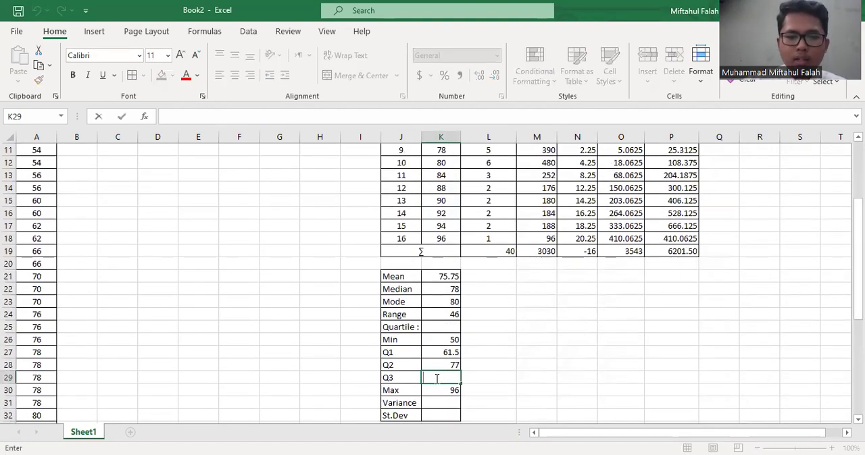
{"action": "type", "text": "="}
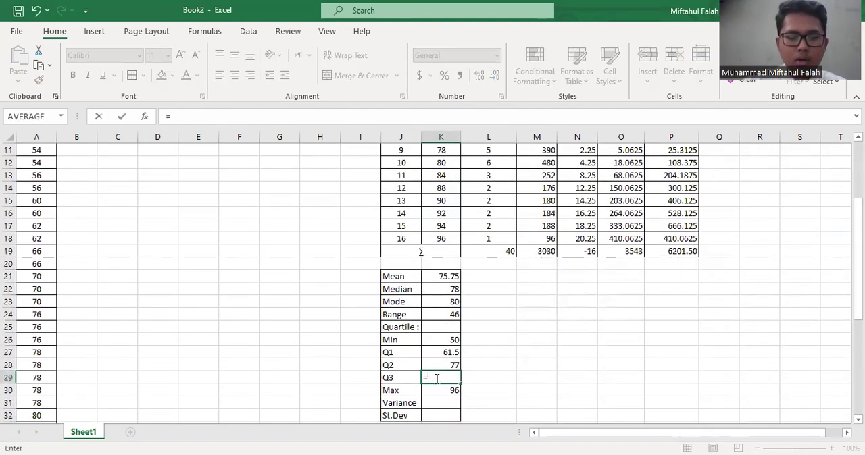
{"action": "type", "text": "qua"}
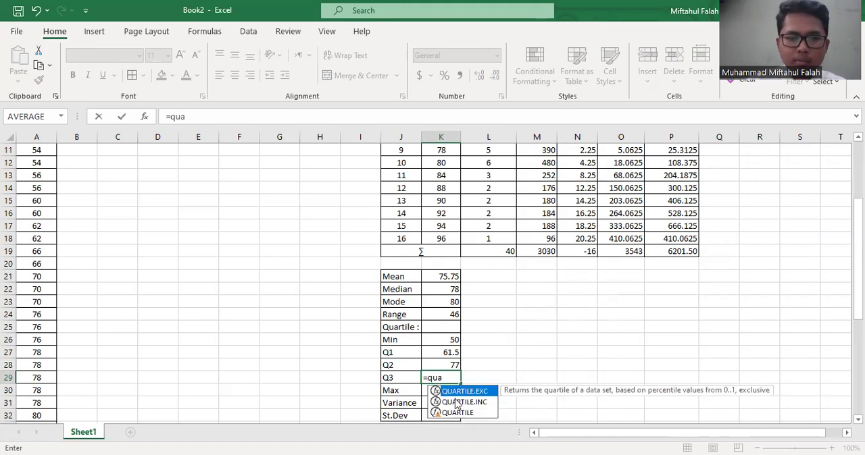
{"action": "key", "text": "Down"}
{"action": "key", "text": "Tab"}
{"action": "scroll", "coordinate": [383, 272], "scroll_direction": "up", "scroll_amount": 4}
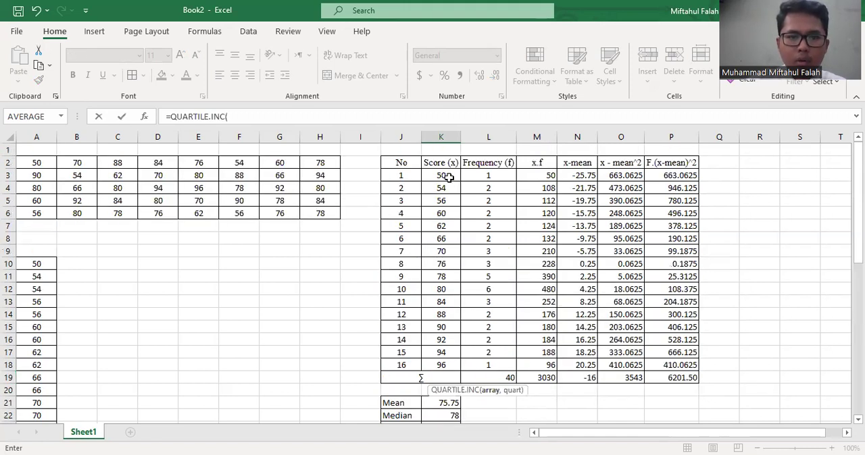
{"action": "left_click", "coordinate": [446, 178]}
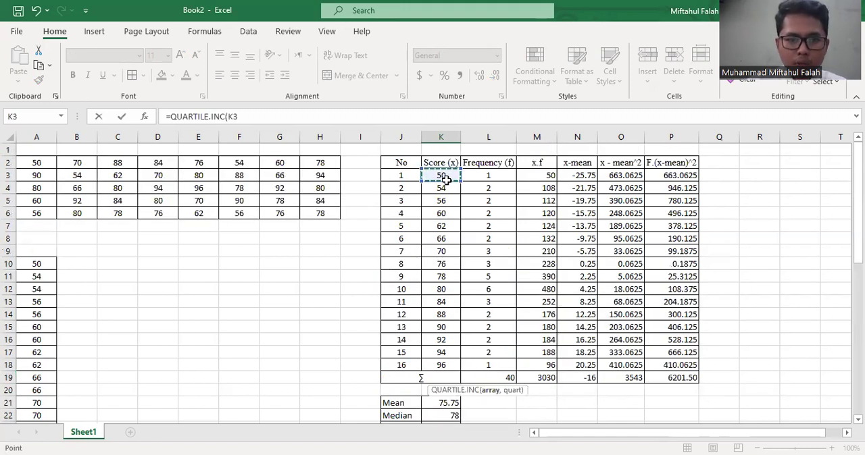
{"action": "left_click", "coordinate": [451, 362], "text": "shift"}
{"action": "scroll", "coordinate": [451, 362], "scroll_direction": "down", "scroll_amount": 1}
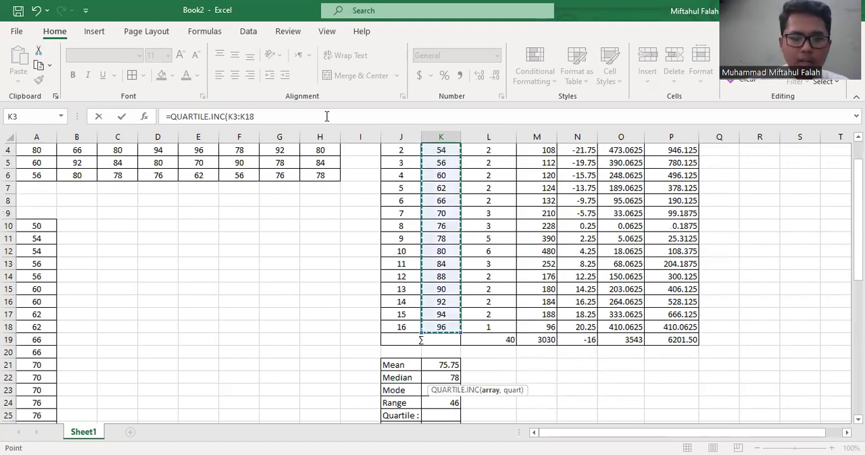
{"action": "type", "text": ",3"}
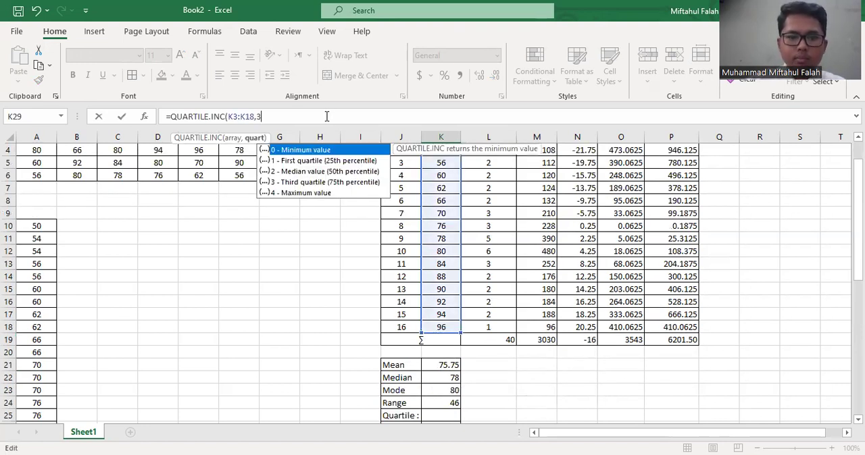
{"action": "key", "text": "Return"}
Review the range, minimum, quartile and maximum cells in K24:K30, down to the empty Variance and St.Dev cells
{"action": "left_click", "coordinate": [440, 340]}
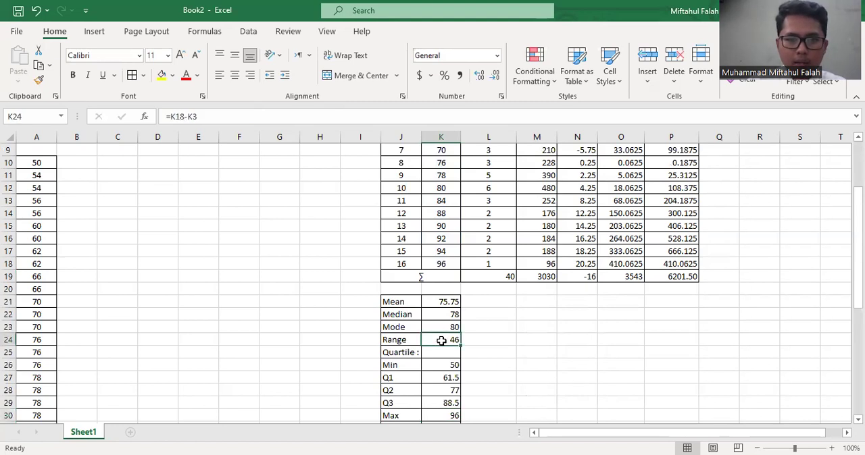
{"action": "scroll", "coordinate": [441, 340], "scroll_direction": "down", "scroll_amount": 1}
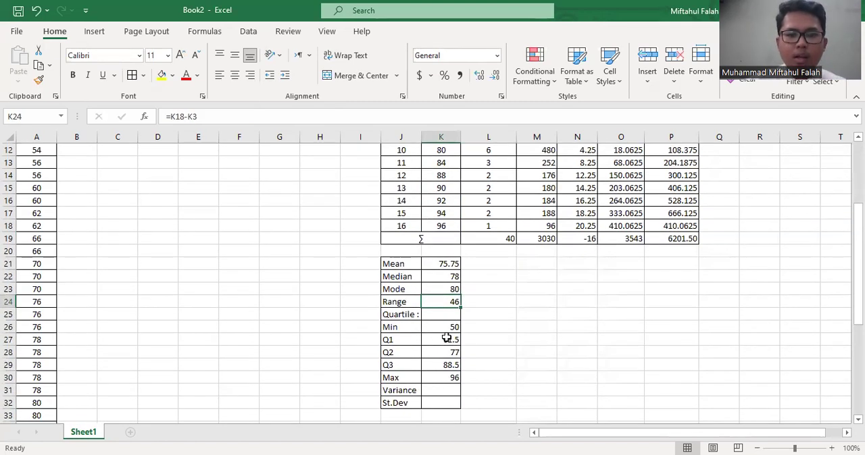
{"action": "left_click", "coordinate": [442, 328]}
{"action": "key", "text": "Down"}
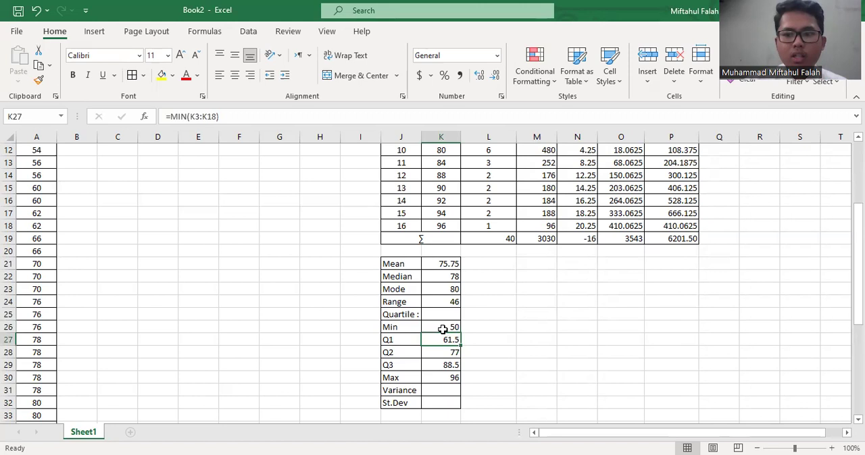
{"action": "key", "text": "Down"}
{"action": "key", "text": "Down"}
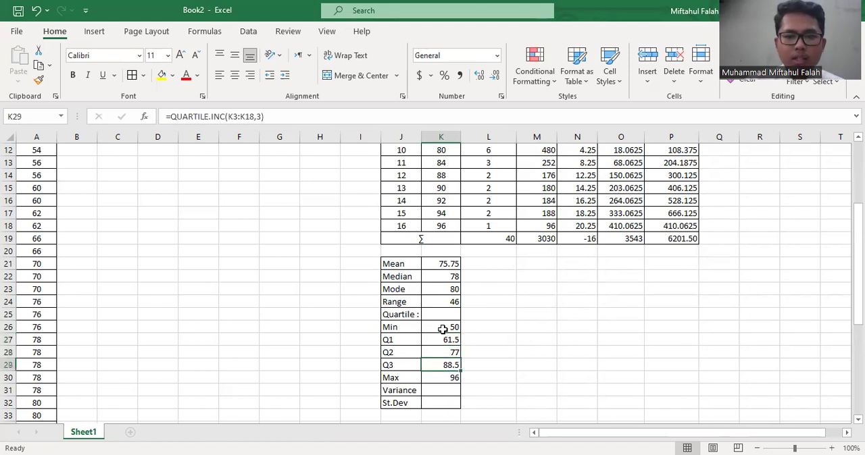
{"action": "key", "text": "Down"}
{"action": "key", "text": "Down"}
{"action": "key", "text": "Down"}
{"action": "key", "text": "Down"}
{"action": "key", "text": "Down"}
{"action": "key", "text": "Down"}
{"action": "key", "text": "Down"}
{"action": "key", "text": "Down"}
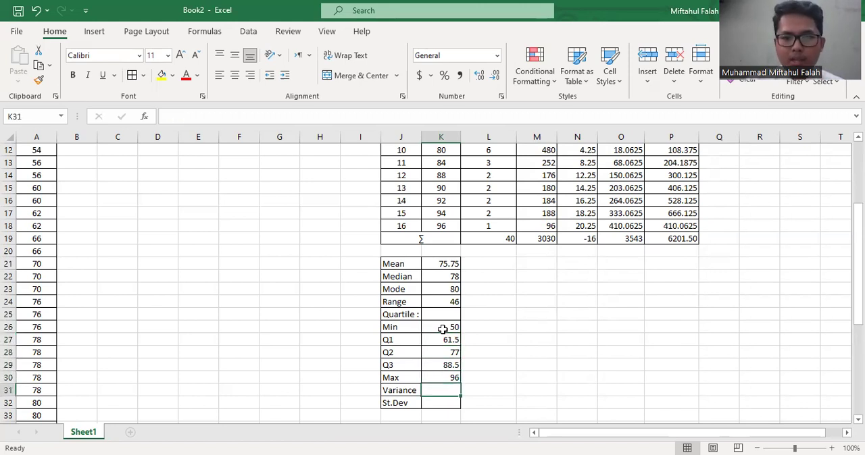
{"action": "key", "text": "Up"}
{"action": "key", "text": "Up"}
{"action": "key", "text": "Up"}
{"action": "key", "text": "Up"}
{"action": "key", "text": "Up"}
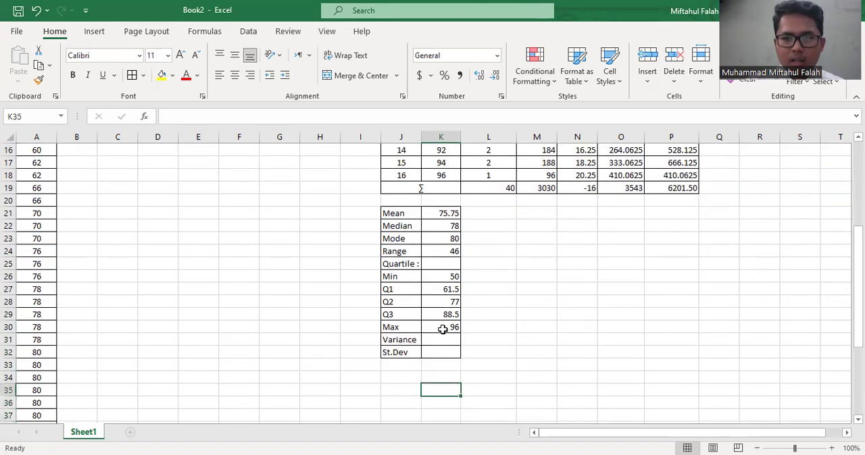
{"action": "key", "text": "Down"}
{"action": "key", "text": "Up"}
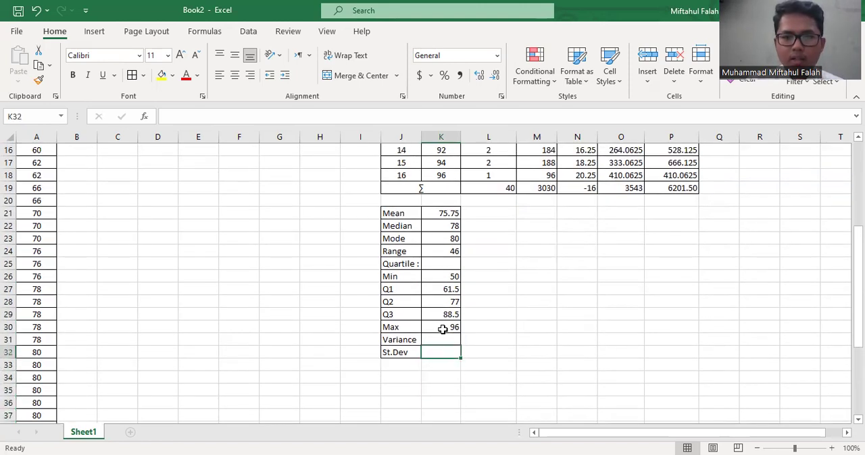
{"action": "key", "text": "Up"}
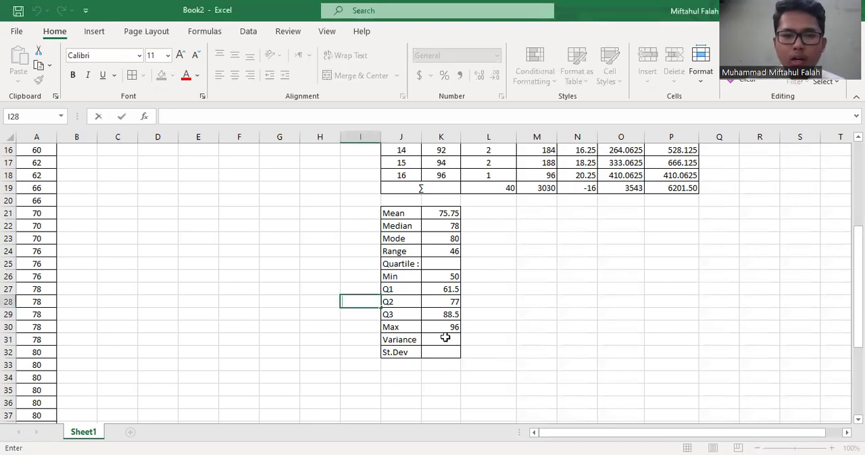
Compute the variance in K31 by dividing the F.(x-mean)^2 total by the frequency total, using =P19/L19
{"action": "double_click", "coordinate": [447, 340]}
{"action": "type", "text": "="}
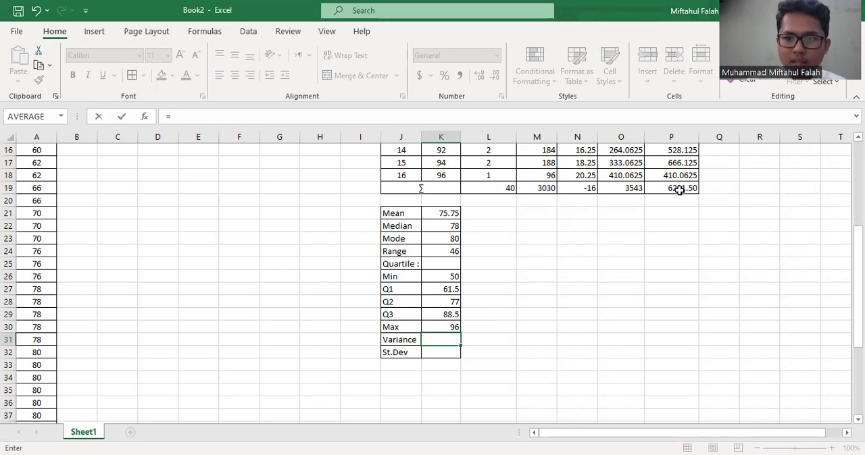
{"action": "scroll", "coordinate": [683, 192], "scroll_direction": "up", "scroll_amount": 5}
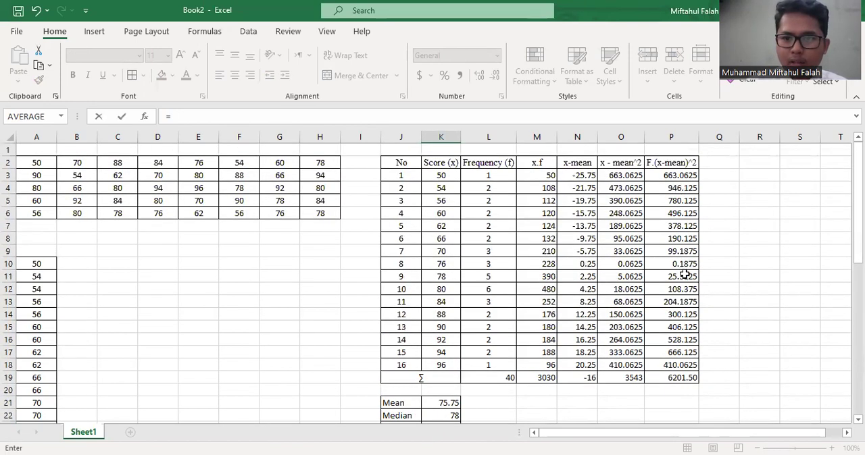
{"action": "left_click", "coordinate": [668, 378]}
{"action": "scroll", "coordinate": [668, 375], "scroll_direction": "down", "scroll_amount": 3}
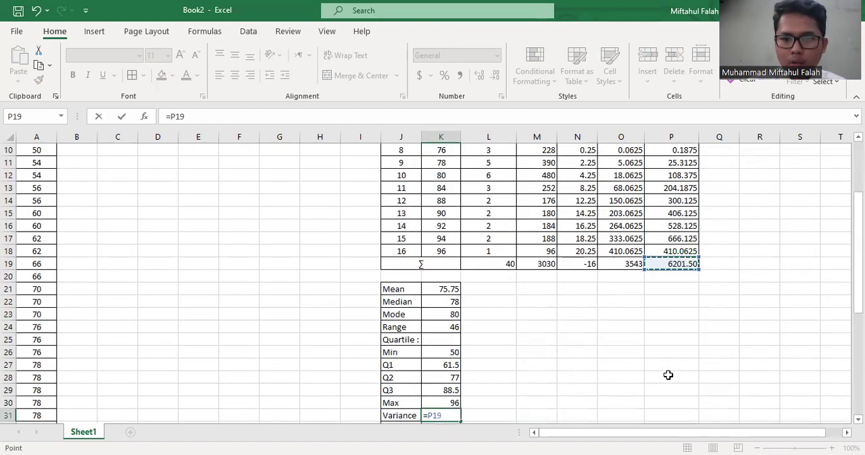
{"action": "scroll", "coordinate": [667, 375], "scroll_direction": "down", "scroll_amount": 2}
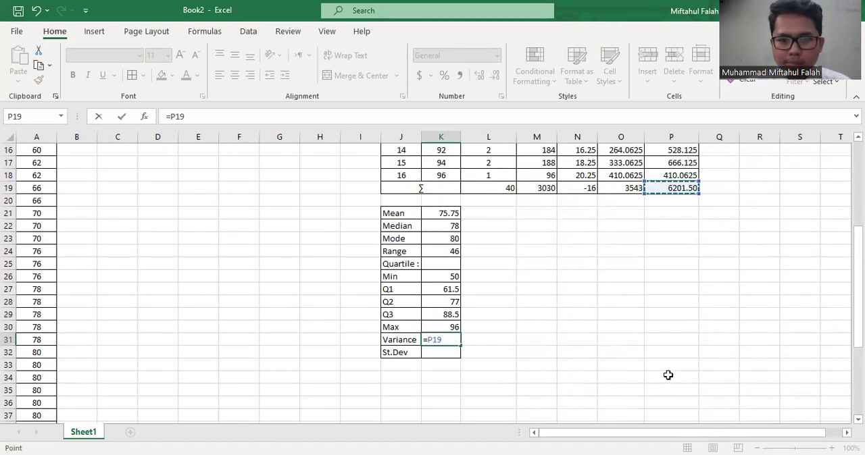
{"action": "type", "text": "/"}
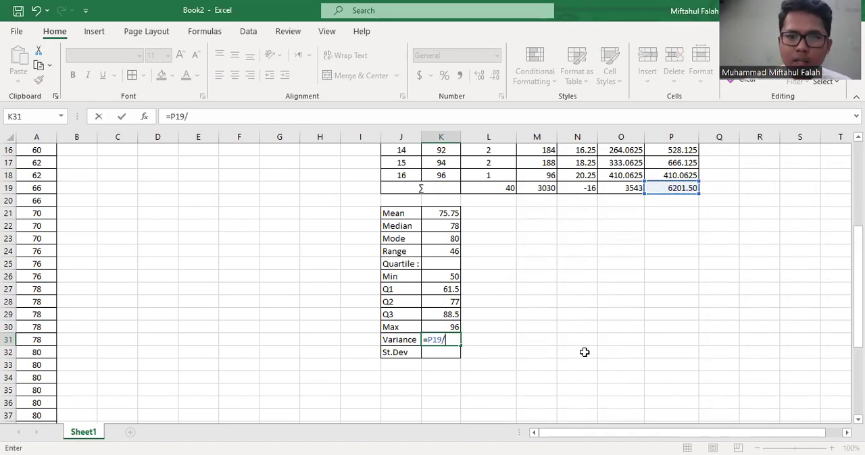
{"action": "scroll", "coordinate": [550, 280], "scroll_direction": "up", "scroll_amount": 4}
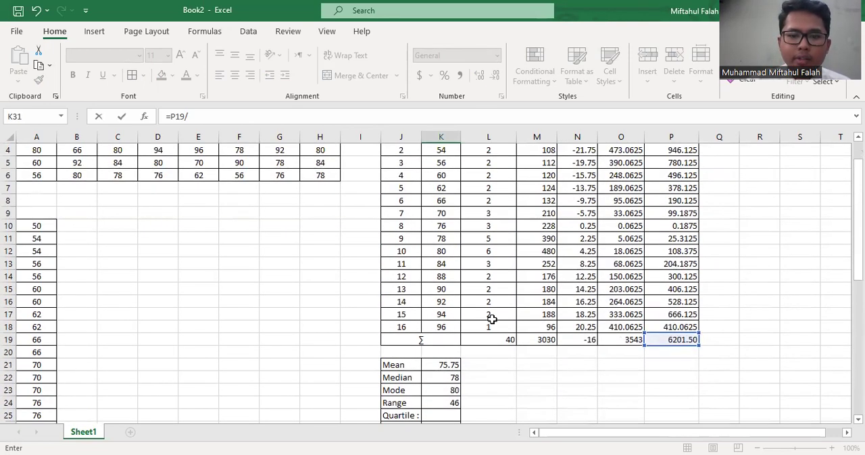
{"action": "left_click", "coordinate": [487, 339]}
{"action": "scroll", "coordinate": [484, 338], "scroll_direction": "down", "scroll_amount": 4}
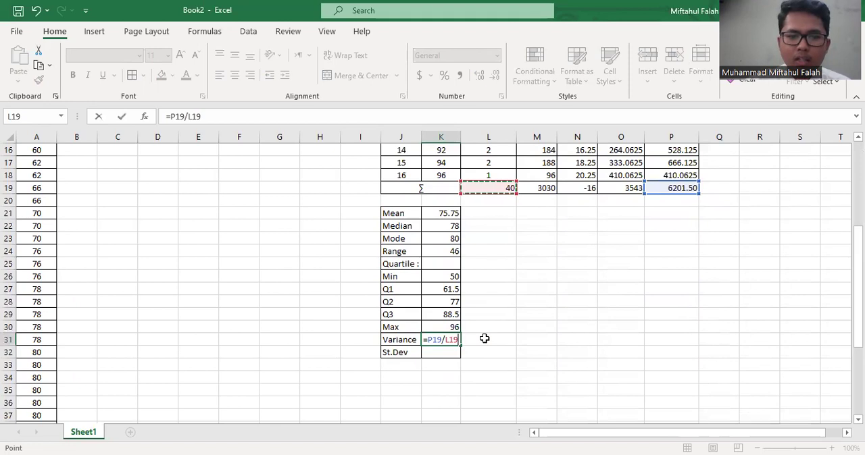
{"action": "key", "text": "Return"}
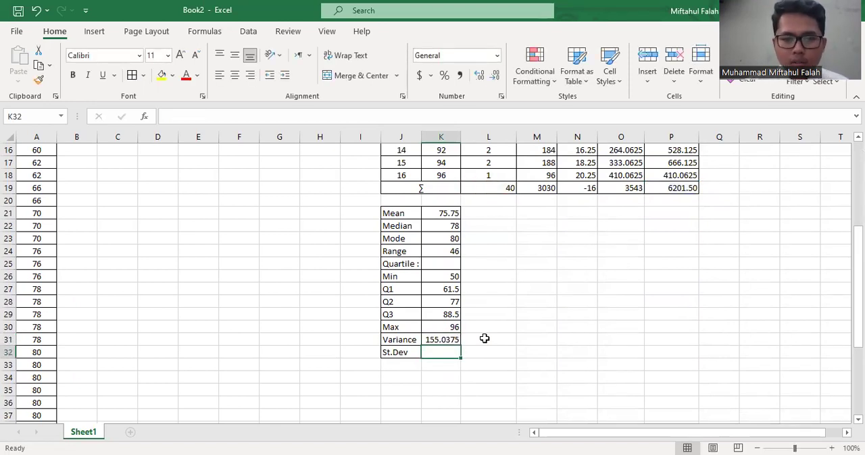
Reduce the variance in K31 to two decimal places
{"action": "left_click", "coordinate": [454, 342]}
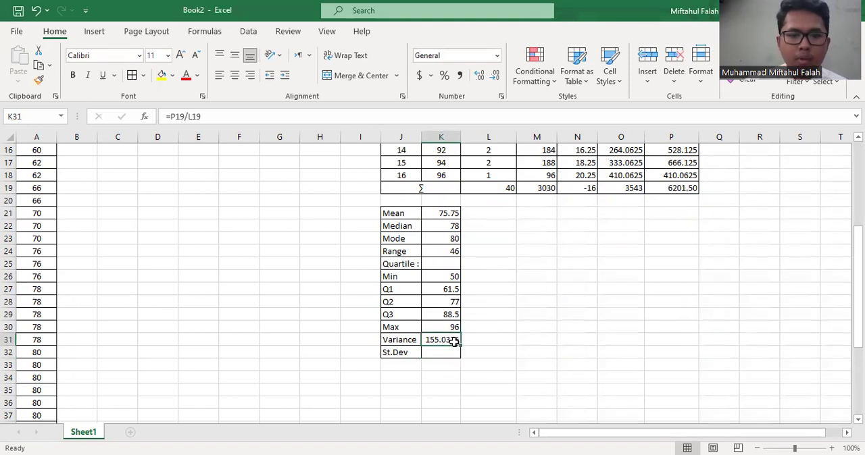
{"action": "left_click", "coordinate": [495, 77]}
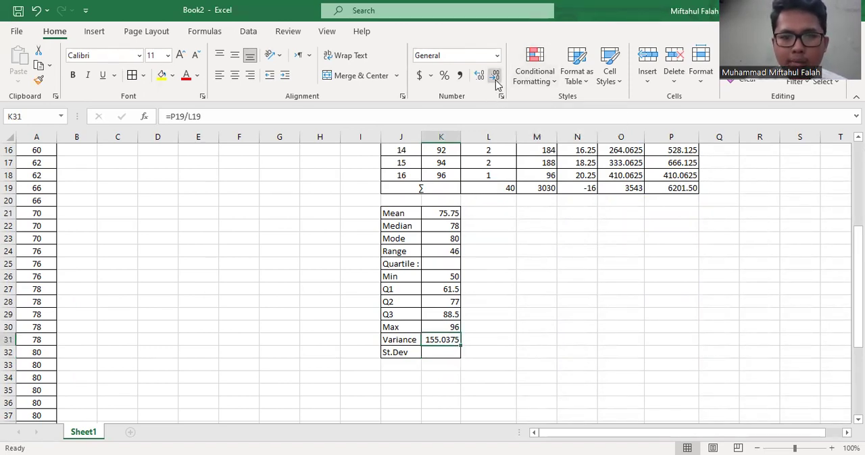
{"action": "left_click", "coordinate": [495, 77]}
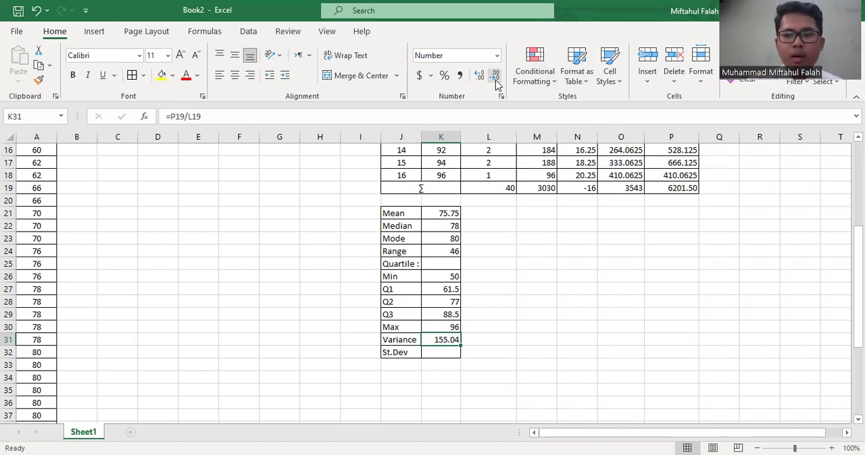
Try to compute the standard deviation in K32 from the variance with the formula =STDEV(K31)
{"action": "left_click", "coordinate": [445, 354]}
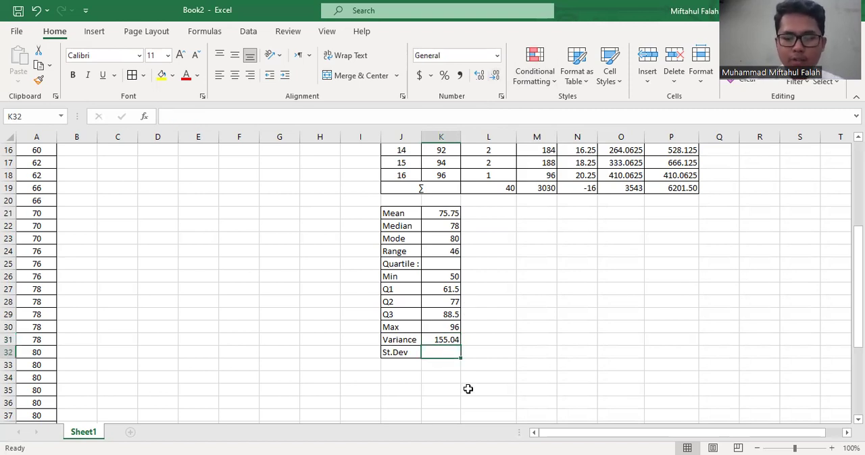
{"action": "type", "text": "="}
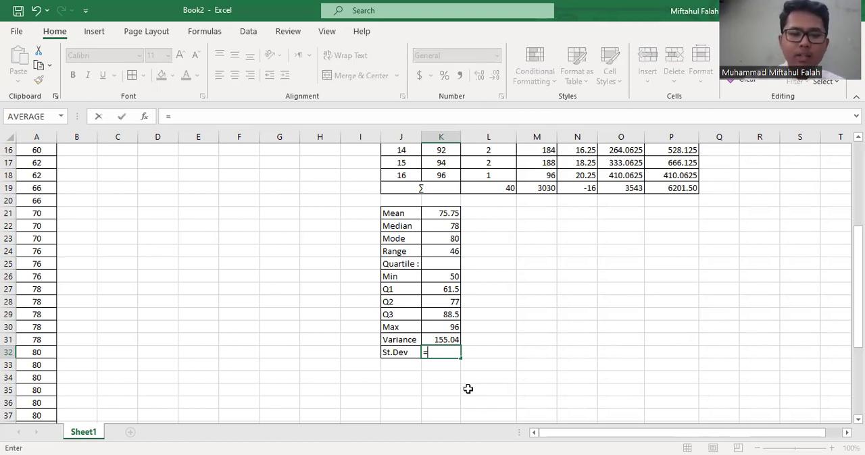
{"action": "type", "text": "st"}
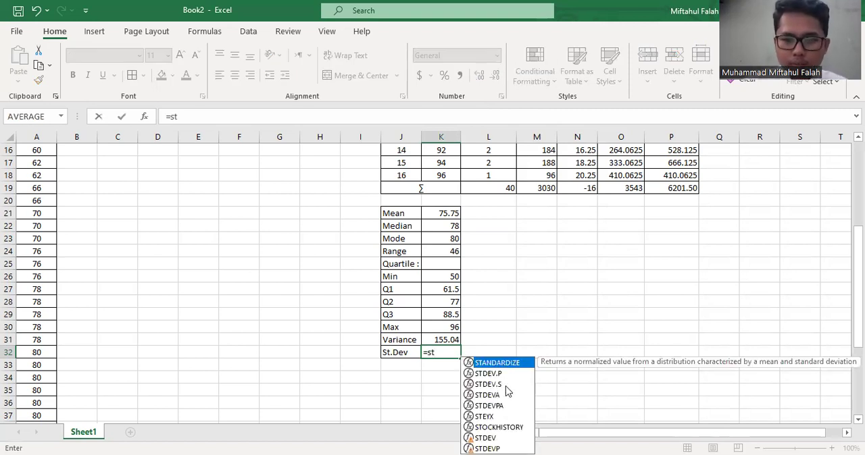
{"action": "key", "text": "Down"}
{"action": "key", "text": "Down"}
{"action": "key", "text": "Down"}
{"action": "key", "text": "Down"}
{"action": "key", "text": "Down"}
{"action": "key", "text": "Down"}
{"action": "key", "text": "Down"}
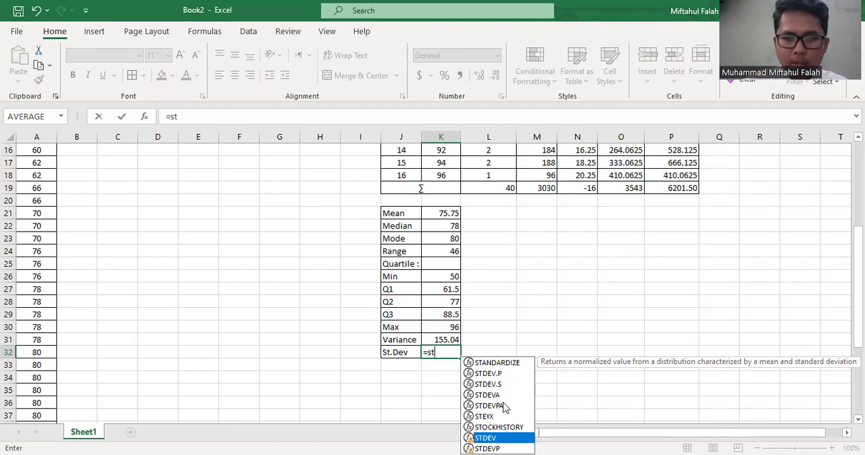
{"action": "key", "text": "Tab"}
{"action": "left_click", "coordinate": [445, 340]}
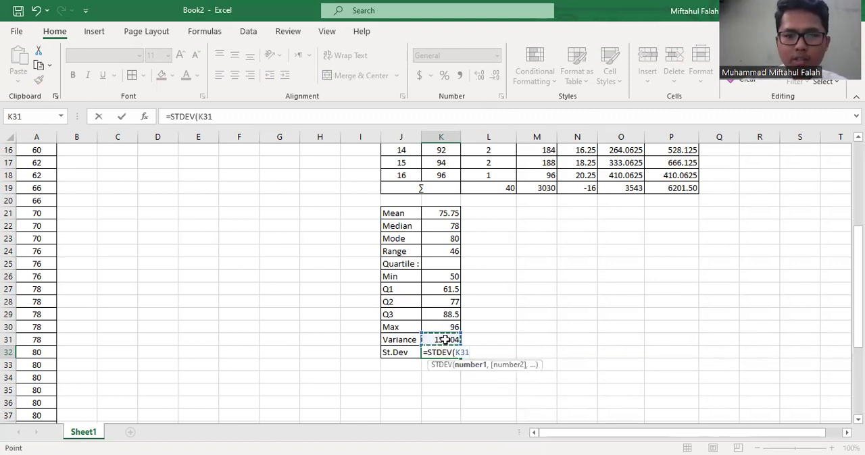
{"action": "key", "text": "Return"}
{"action": "key", "text": "Up"}
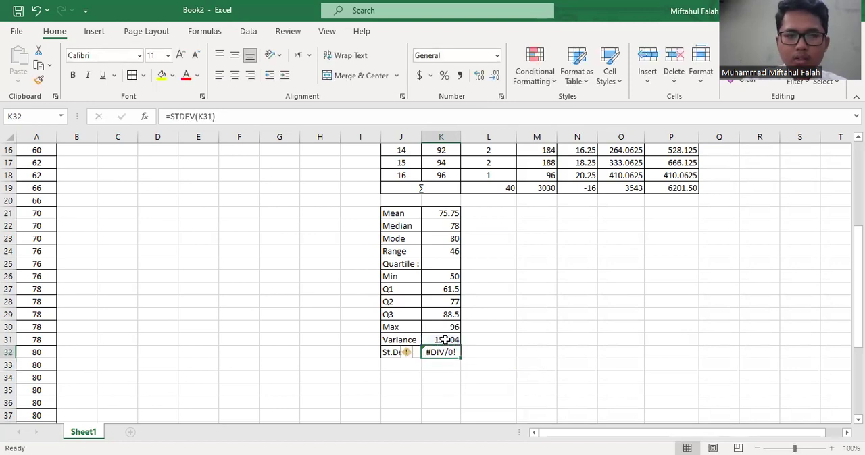
Clear the STDEV formula from the St.Dev cell K32
{"action": "left_click", "coordinate": [283, 117]}
{"action": "key", "text": "BackSpace"}
{"action": "key", "text": "BackSpace"}
{"action": "key", "text": "BackSpace"}
{"action": "key", "text": "BackSpace"}
{"action": "key", "text": "BackSpace"}
{"action": "key", "text": "BackSpace"}
{"action": "key", "text": "BackSpace"}
{"action": "key", "text": "BackSpace"}
{"action": "key", "text": "BackSpace"}
{"action": "key", "text": "BackSpace"}
{"action": "key", "text": "BackSpace"}
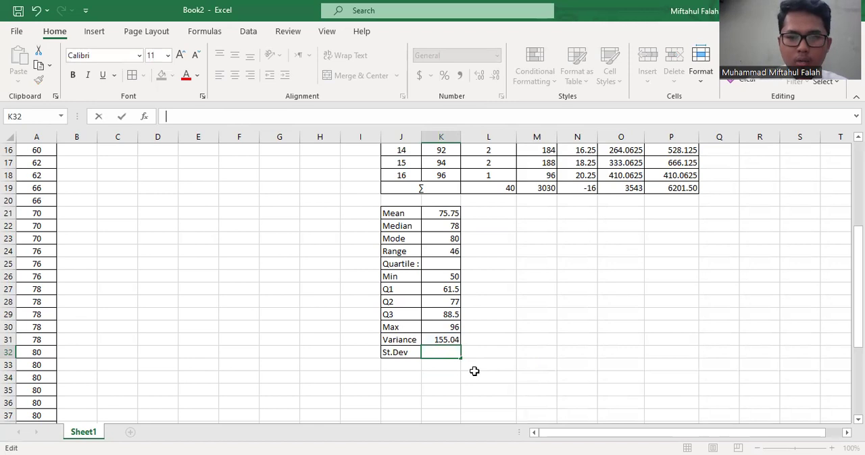
Compute the standard deviation in K32 as the square root of the variance, using =SQRT(K31)
{"action": "key", "text": "alt+Tab"}
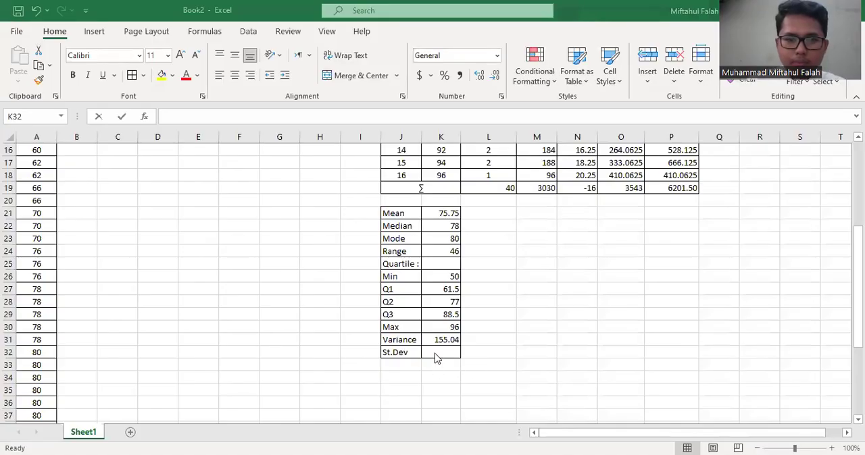
{"action": "double_click", "coordinate": [435, 352]}
{"action": "type", "text": "="}
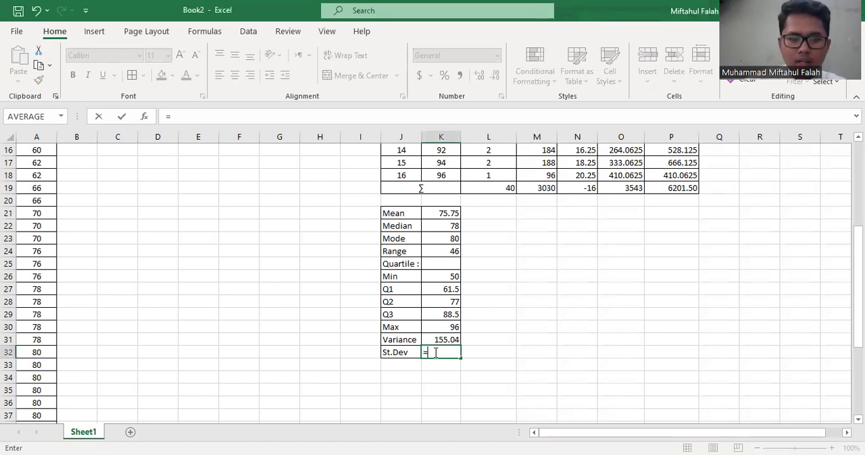
{"action": "type", "text": "sqr"}
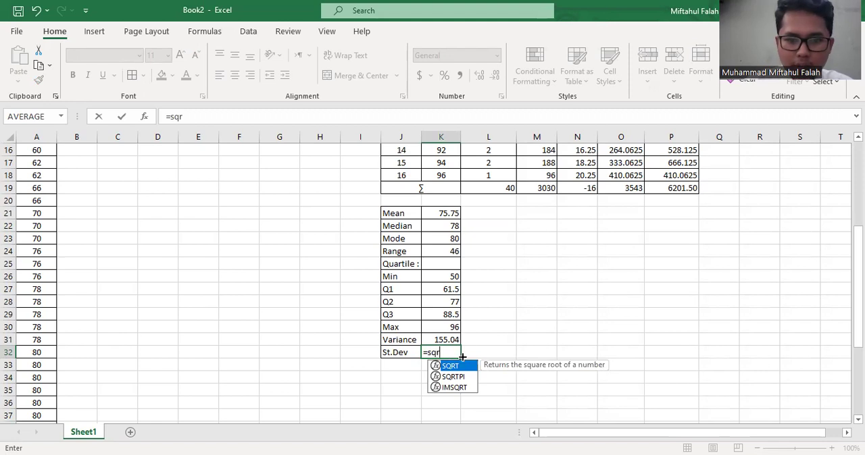
{"action": "double_click", "coordinate": [465, 368]}
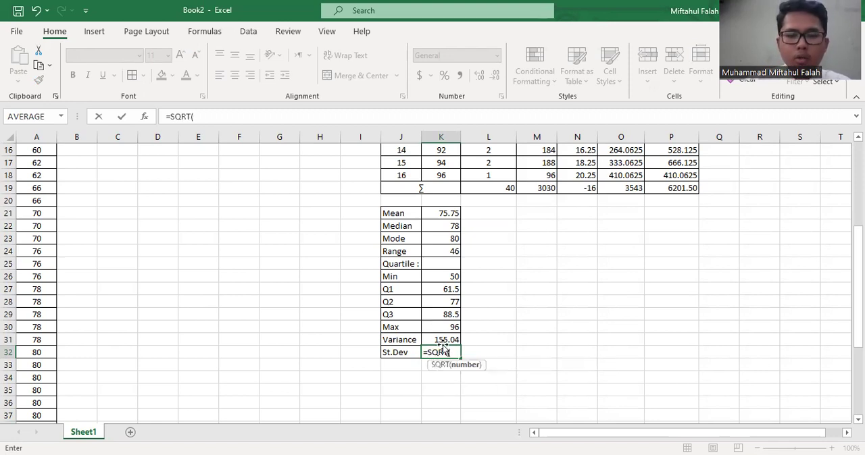
{"action": "left_click", "coordinate": [438, 339]}
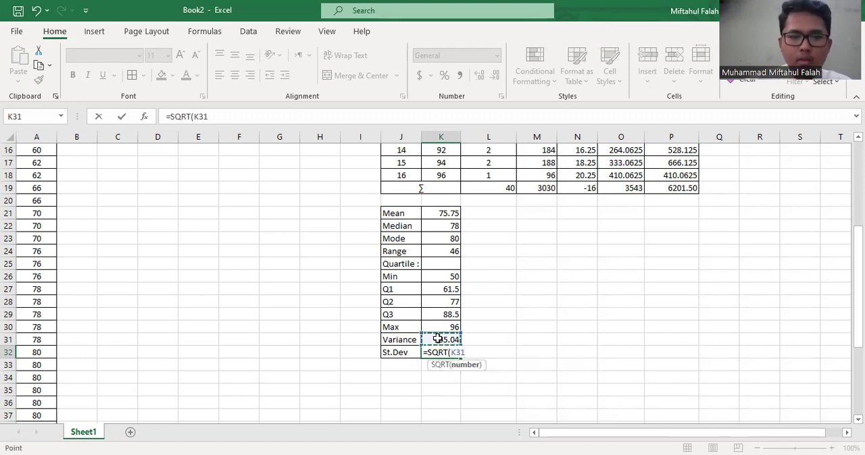
{"action": "type", "text": ")"}
{"action": "key", "text": "Return"}
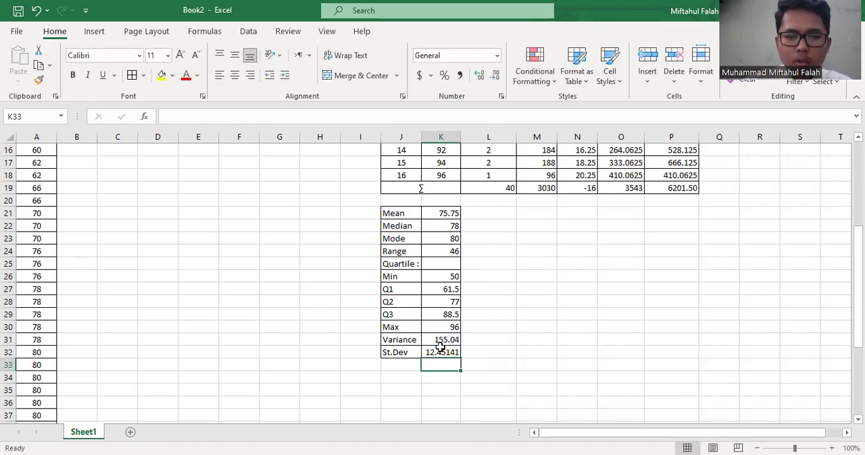
Reduce the standard deviation in K32 to two decimal places
{"action": "left_click", "coordinate": [439, 353]}
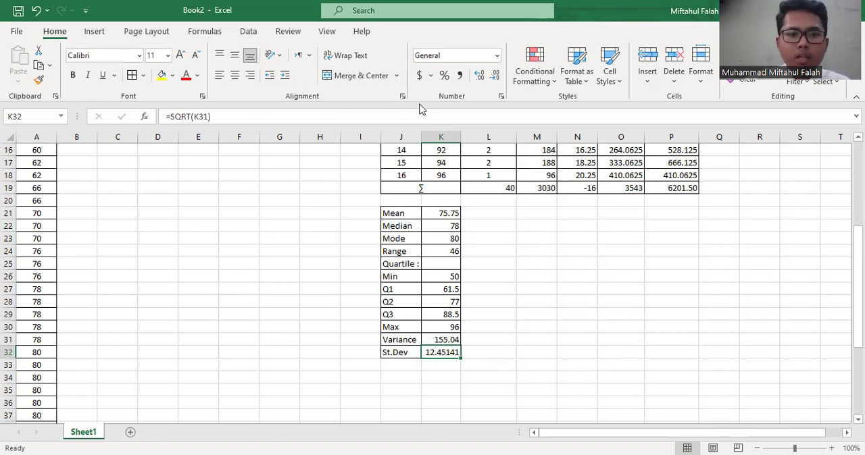
{"action": "left_click", "coordinate": [495, 76]}
{"action": "left_click", "coordinate": [495, 77]}
{"action": "left_click", "coordinate": [495, 77]}
{"action": "left_click", "coordinate": [575, 214]}
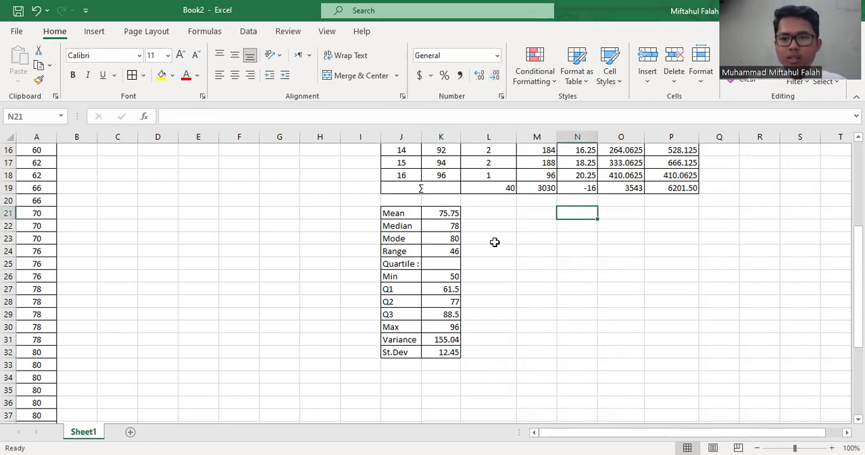
Review the completed frequency table and the summary statistics below it
{"action": "scroll", "coordinate": [535, 279], "scroll_direction": "up", "scroll_amount": 4}
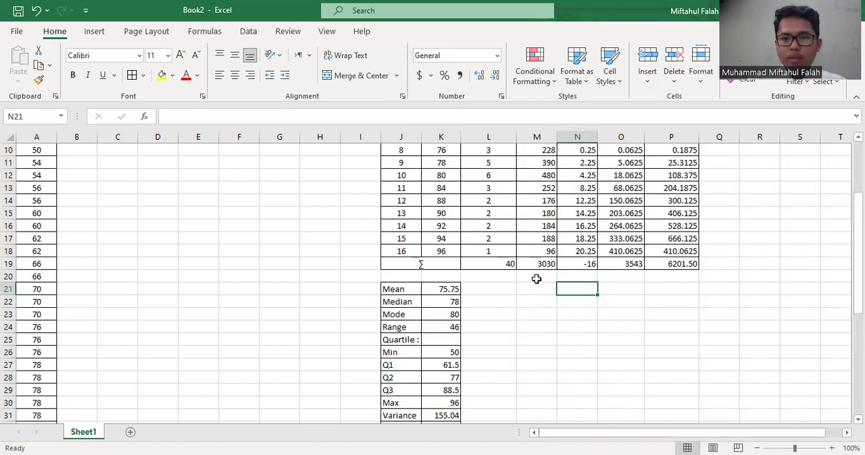
{"action": "scroll", "coordinate": [536, 279], "scroll_direction": "down", "scroll_amount": 3}
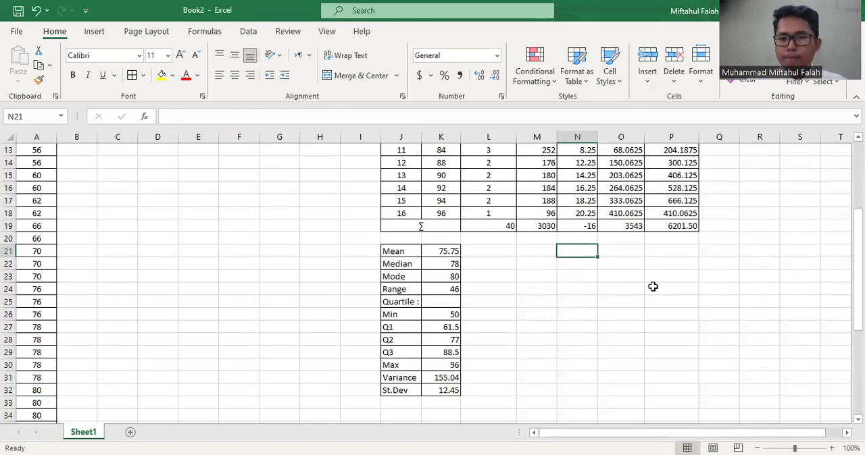
{"action": "scroll", "coordinate": [652, 287], "scroll_direction": "right", "scroll_amount": 1}
{"action": "scroll", "coordinate": [652, 286], "scroll_direction": "up", "scroll_amount": 2}
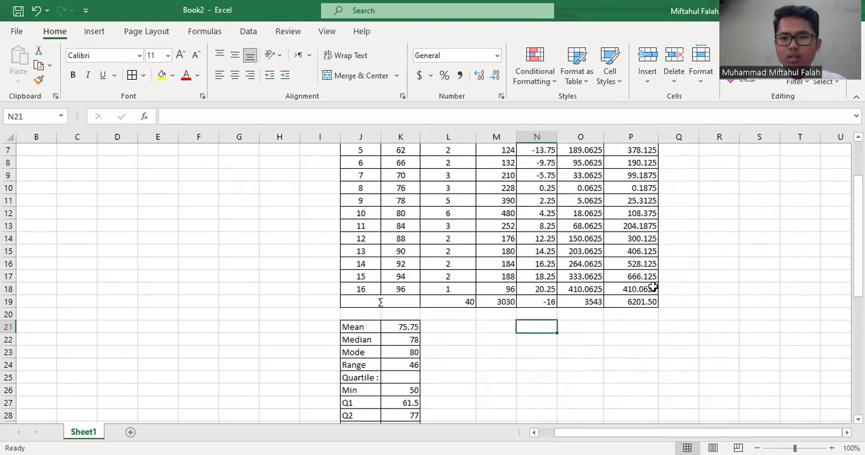
{"action": "scroll", "coordinate": [652, 287], "scroll_direction": "right", "scroll_amount": 1}
{"action": "scroll", "coordinate": [652, 286], "scroll_direction": "up", "scroll_amount": 2}
{"action": "scroll", "coordinate": [653, 287], "scroll_direction": "right", "scroll_amount": 2}
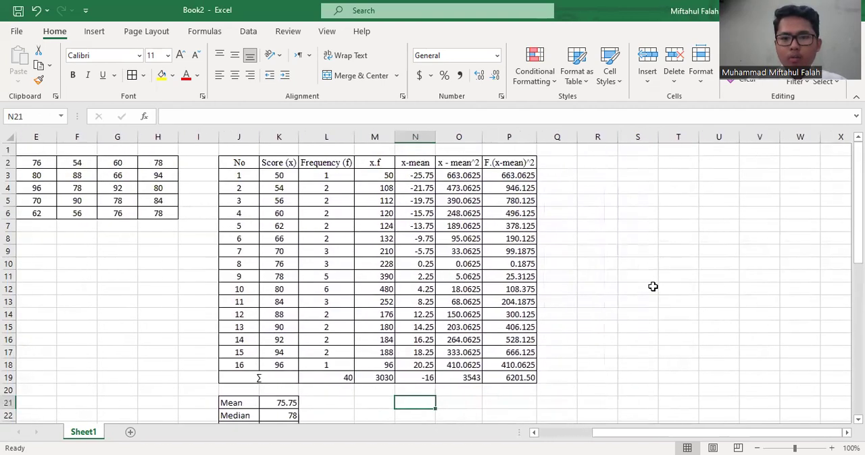
{"action": "left_click", "coordinate": [385, 236]}
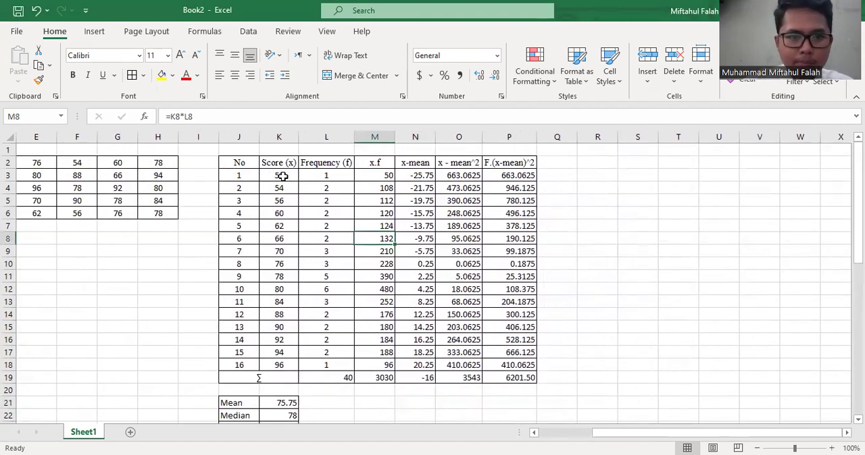
{"action": "scroll", "coordinate": [343, 267], "scroll_direction": "down", "scroll_amount": 1}
{"action": "scroll", "coordinate": [343, 266], "scroll_direction": "up", "scroll_amount": 1}
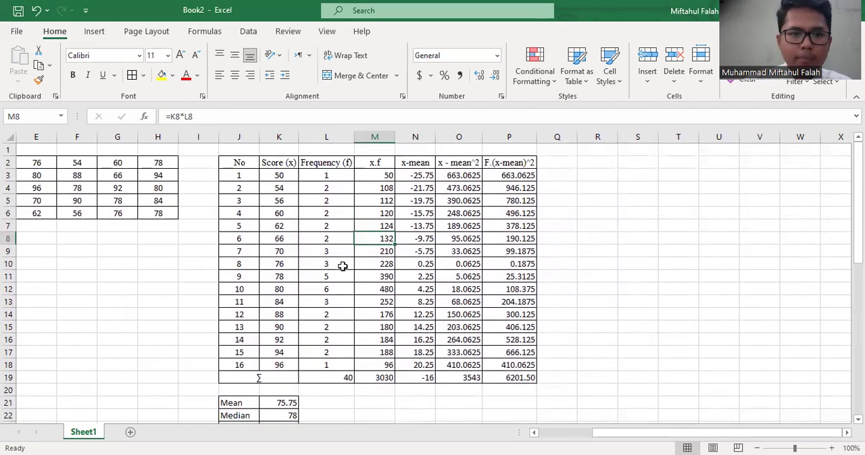
Insert the recommended Scatter chart with connected points from the scores and frequencies in K3:L18
{"action": "left_click", "coordinate": [277, 175]}
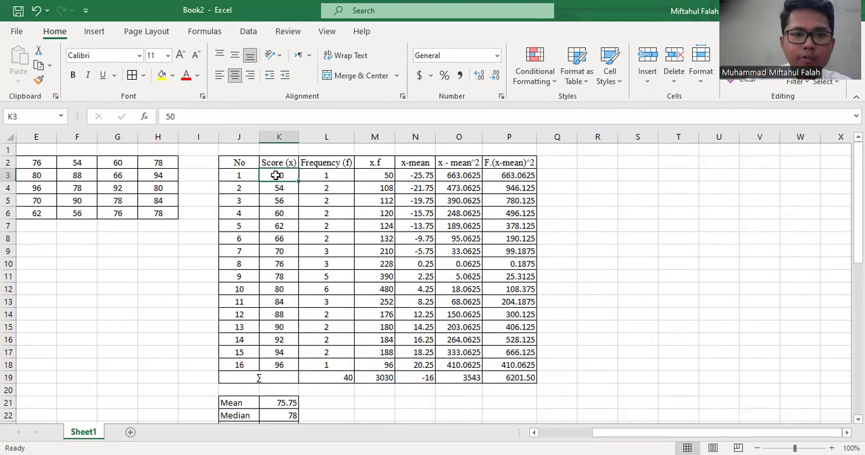
{"action": "left_click_drag", "start_coordinate": [277, 175], "coordinate": [344, 364]}
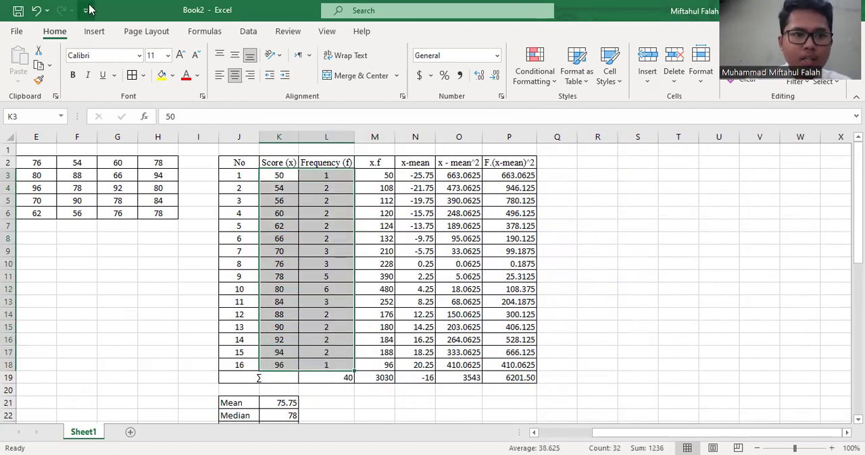
{"action": "left_click", "coordinate": [94, 31]}
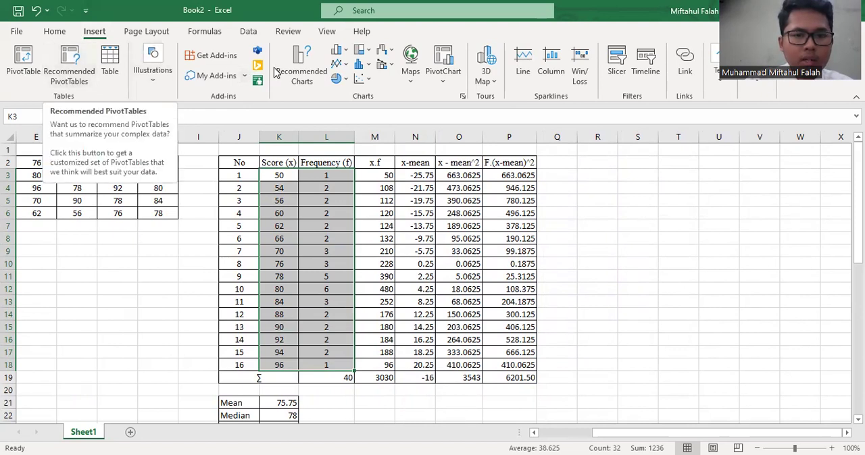
{"action": "left_click", "coordinate": [297, 78]}
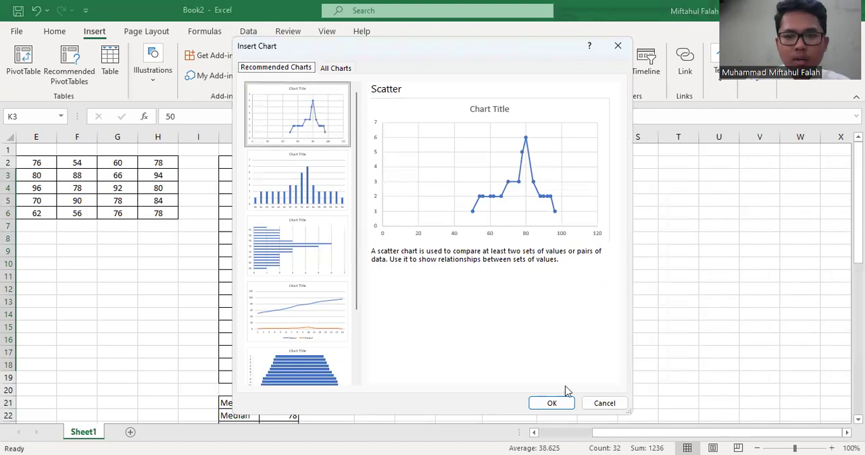
{"action": "left_click", "coordinate": [552, 404]}
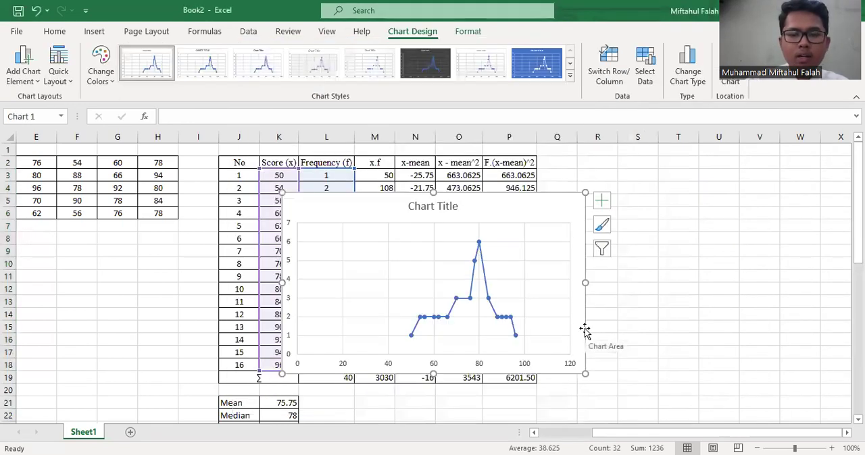
Move the scatter chart off the data into the empty cells beside the F.(x-mean)^2 column
{"action": "left_click", "coordinate": [477, 262]}
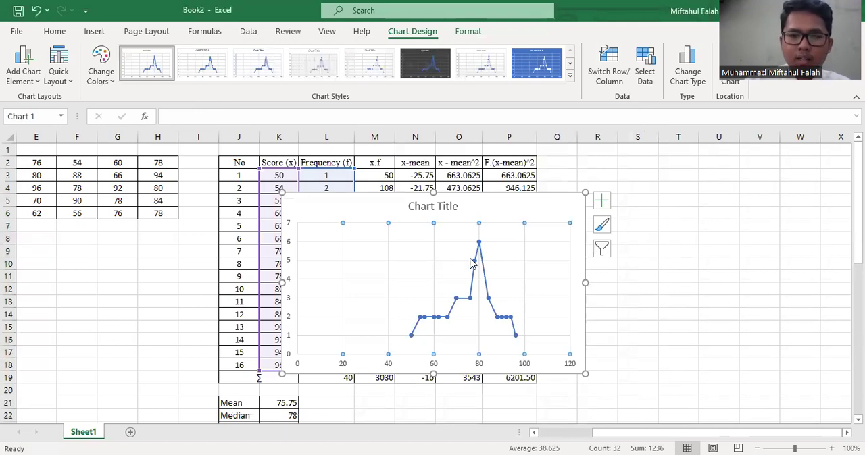
{"action": "left_click_drag", "start_coordinate": [394, 252], "coordinate": [705, 174]}
{"action": "scroll", "coordinate": [635, 259], "scroll_direction": "right", "scroll_amount": 2}
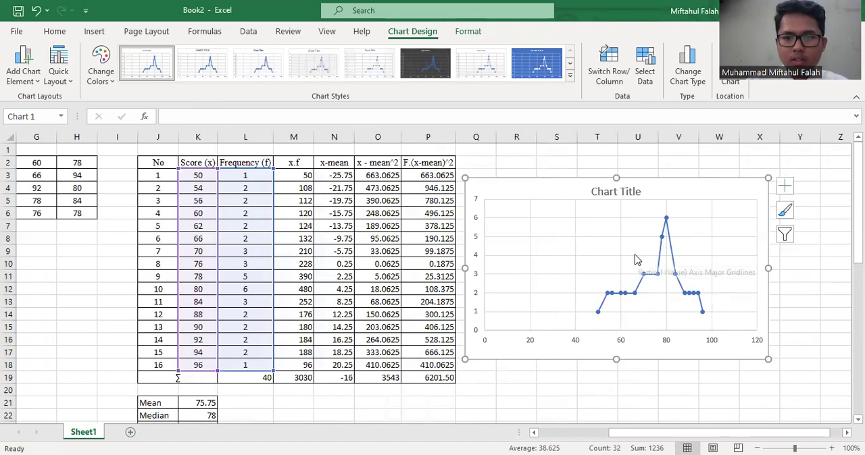
Apply the dark chart design Style 6 to the scatter chart
{"action": "scroll", "coordinate": [634, 258], "scroll_direction": "right", "scroll_amount": 5}
{"action": "scroll", "coordinate": [633, 257], "scroll_direction": "left", "scroll_amount": 2}
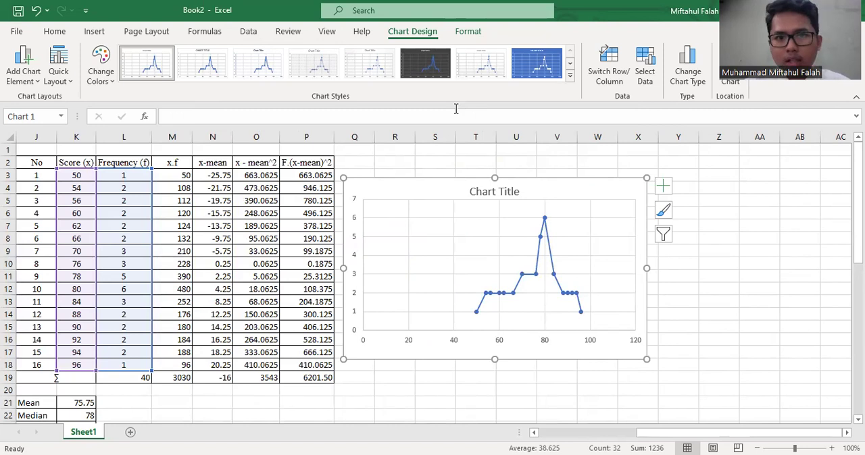
{"action": "left_click", "coordinate": [434, 74]}
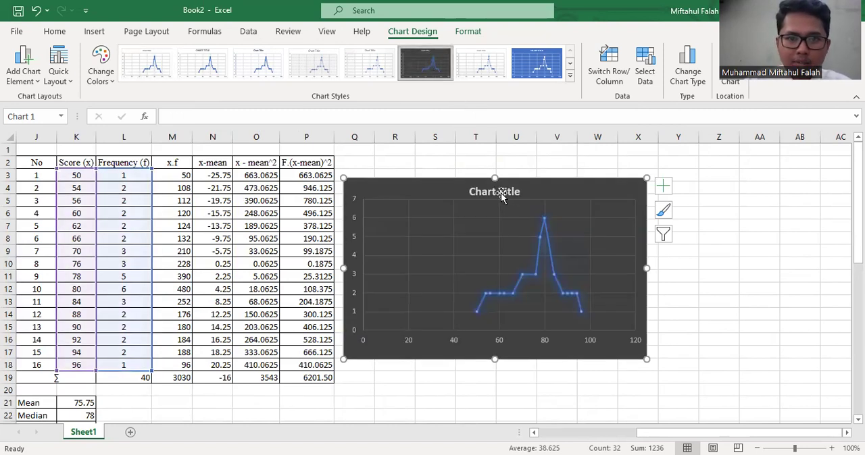
Replace the chart's placeholder title with DATA POLYGON
{"action": "left_click", "coordinate": [500, 192]}
{"action": "double_click", "coordinate": [500, 192]}
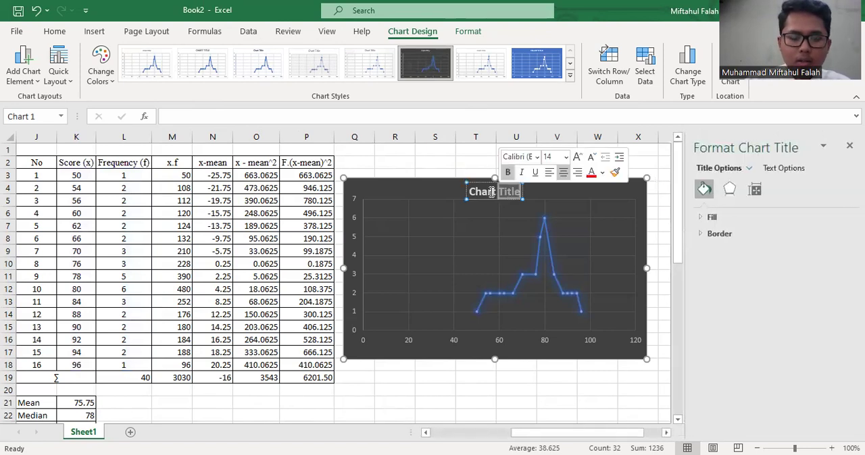
{"action": "triple_click", "coordinate": [492, 193]}
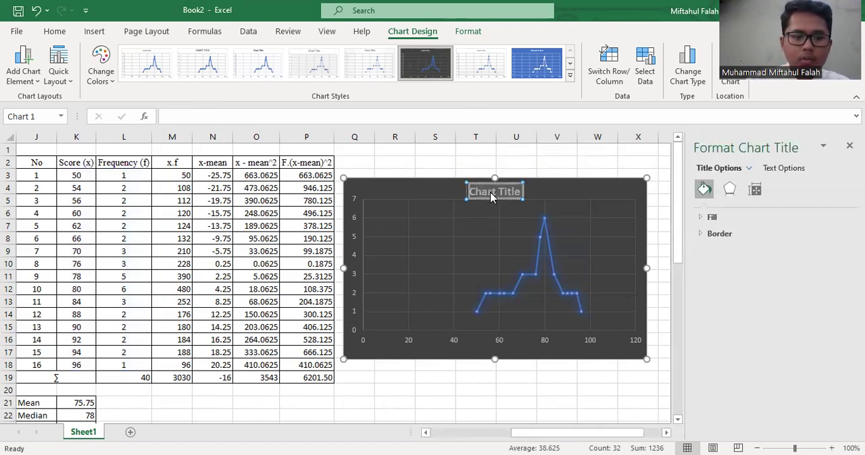
{"action": "key", "text": "BackSpace"}
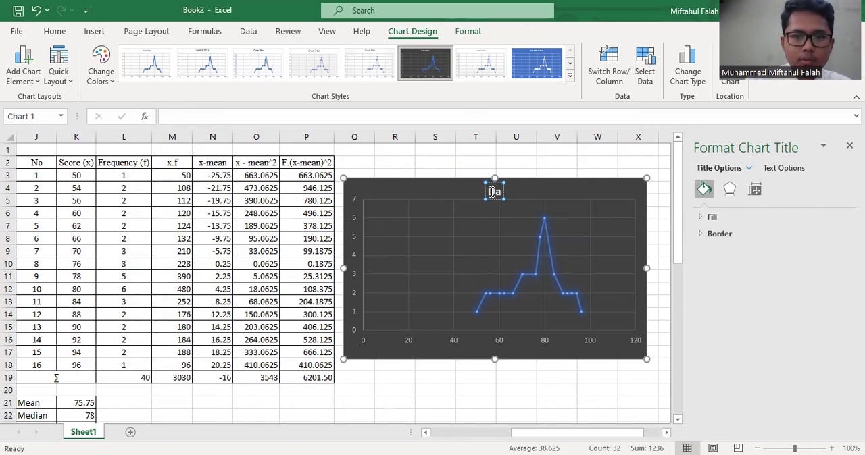
{"action": "type", "text": "DATA"}
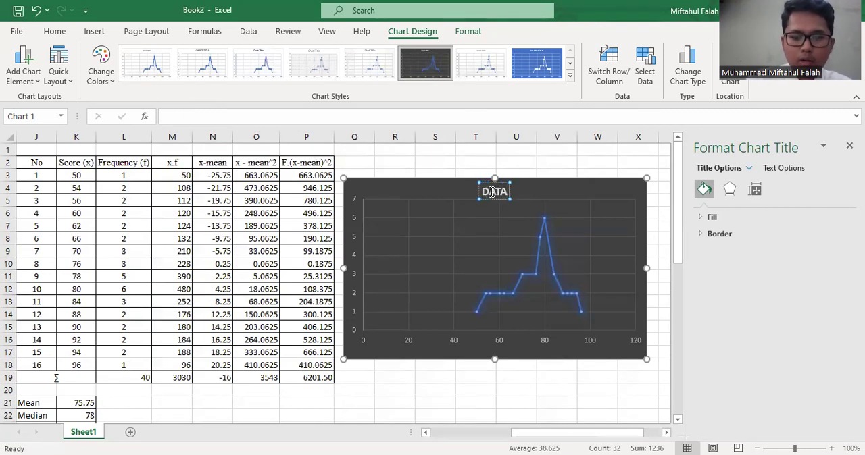
{"action": "type", "text": " POLYGON"}
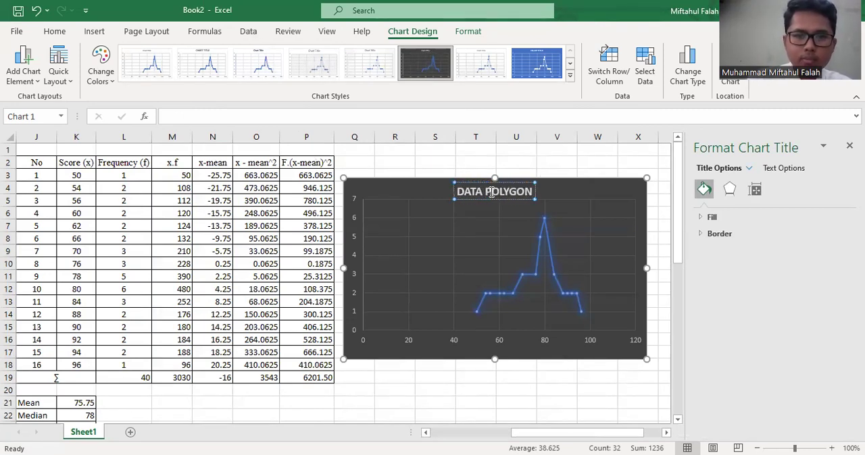
{"action": "left_click", "coordinate": [589, 176]}
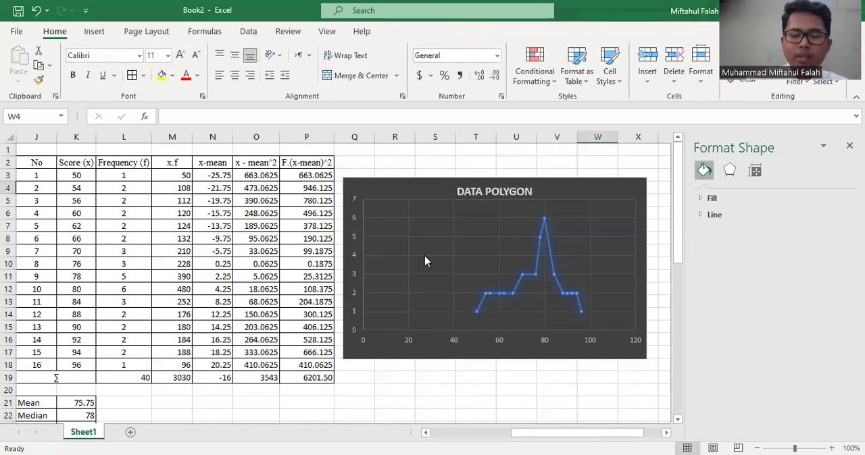
Look over the raw scores, frequency table, summary statistics and polygon chart across the sheet
{"action": "scroll", "coordinate": [424, 255], "scroll_direction": "down", "scroll_amount": 1}
{"action": "scroll", "coordinate": [317, 316], "scroll_direction": "down", "scroll_amount": 1}
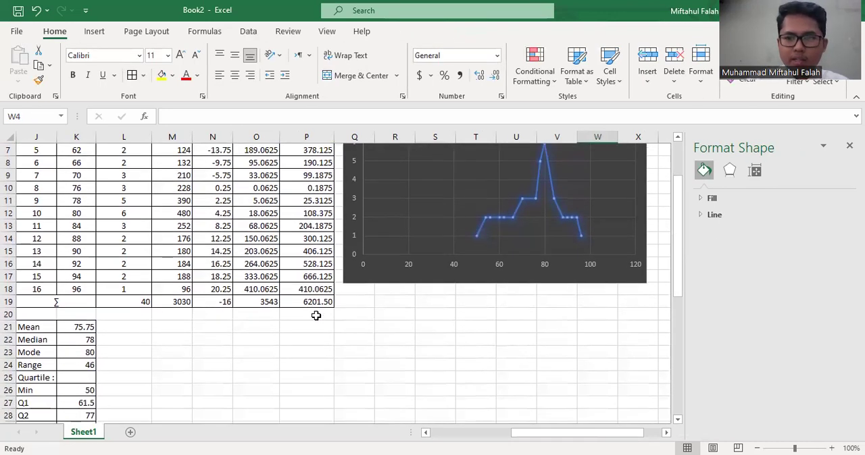
{"action": "scroll", "coordinate": [158, 323], "scroll_direction": "left", "scroll_amount": 1}
{"action": "scroll", "coordinate": [217, 325], "scroll_direction": "up", "scroll_amount": 2}
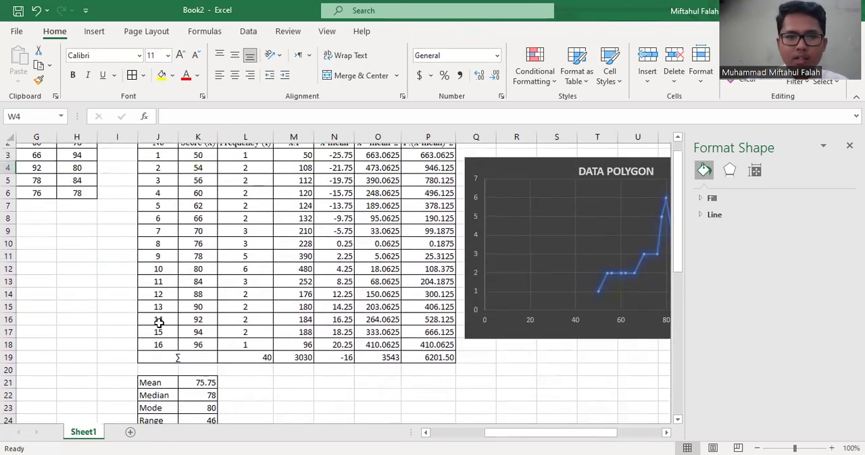
{"action": "scroll", "coordinate": [216, 325], "scroll_direction": "left", "scroll_amount": 2}
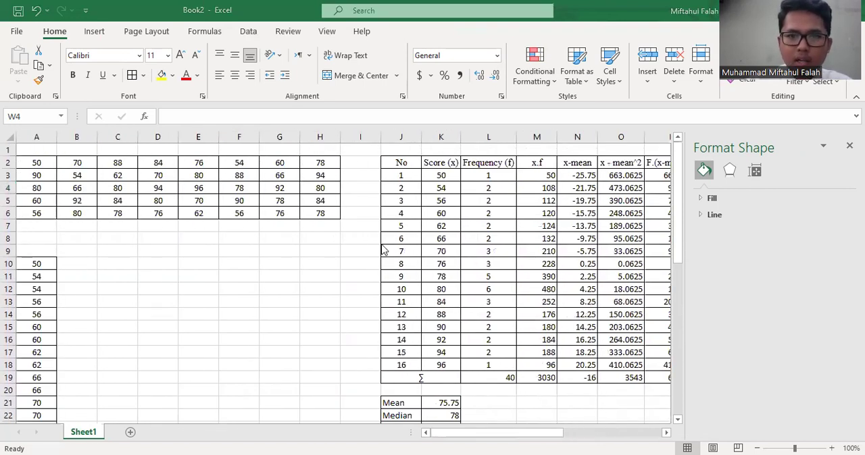
{"action": "scroll", "coordinate": [382, 250], "scroll_direction": "down", "scroll_amount": 1}
{"action": "scroll", "coordinate": [381, 250], "scroll_direction": "right", "scroll_amount": 1}
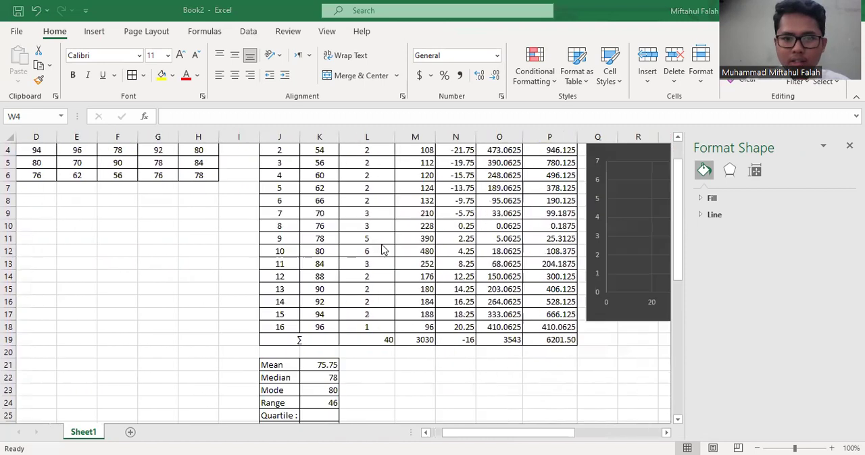
{"action": "scroll", "coordinate": [382, 250], "scroll_direction": "down", "scroll_amount": 2}
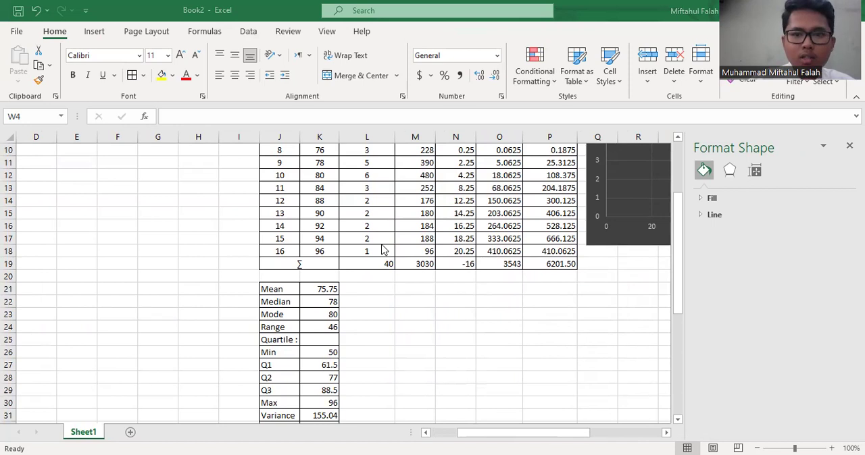
{"action": "scroll", "coordinate": [375, 250], "scroll_direction": "right", "scroll_amount": 3}
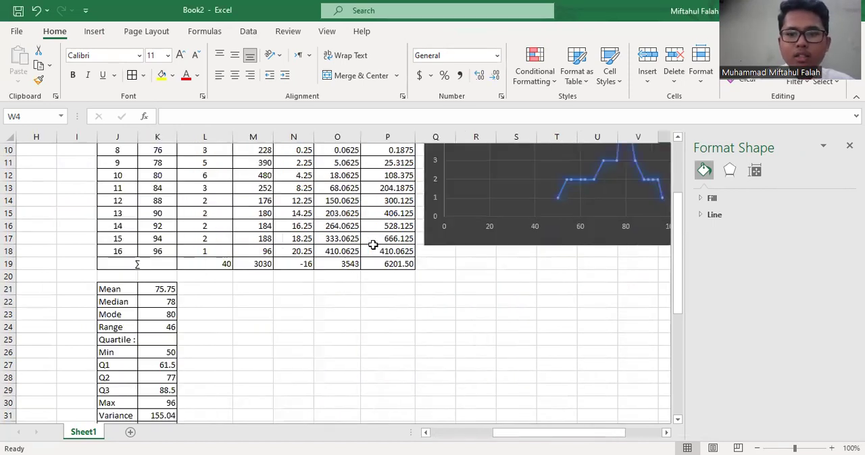
Review the DATA POLYGON chart against the frequency table, including its x.f column, and the original score list
{"action": "scroll", "coordinate": [375, 250], "scroll_direction": "up", "scroll_amount": 2}
{"action": "scroll", "coordinate": [374, 248], "scroll_direction": "right", "scroll_amount": 3}
{"action": "scroll", "coordinate": [373, 247], "scroll_direction": "up", "scroll_amount": 1}
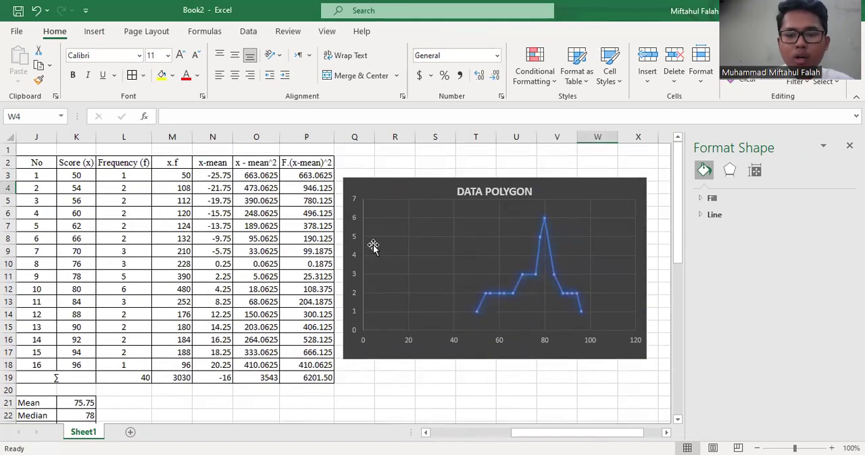
{"action": "scroll", "coordinate": [373, 248], "scroll_direction": "right", "scroll_amount": 1}
{"action": "scroll", "coordinate": [373, 248], "scroll_direction": "left", "scroll_amount": 3}
{"action": "left_click", "coordinate": [240, 270]}
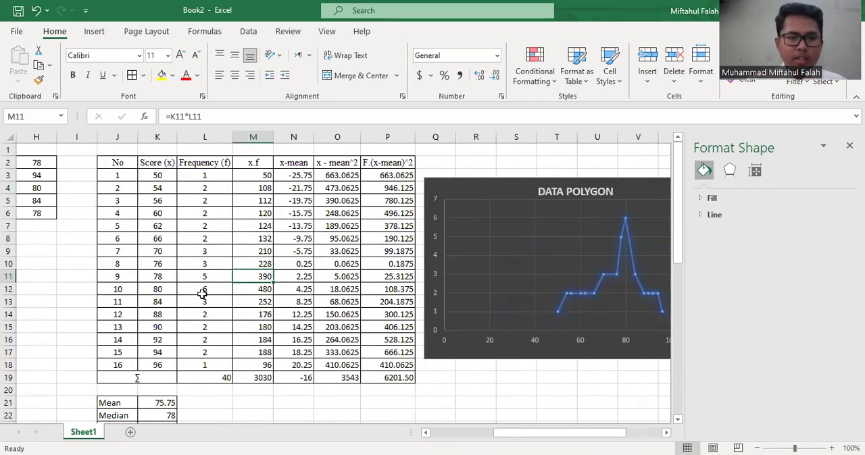
{"action": "scroll", "coordinate": [202, 294], "scroll_direction": "left", "scroll_amount": 7}
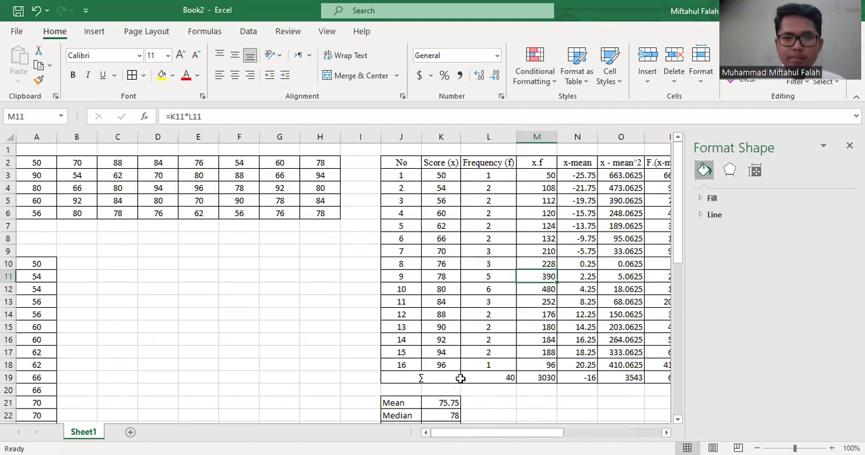
{"action": "left_click", "coordinate": [497, 386]}
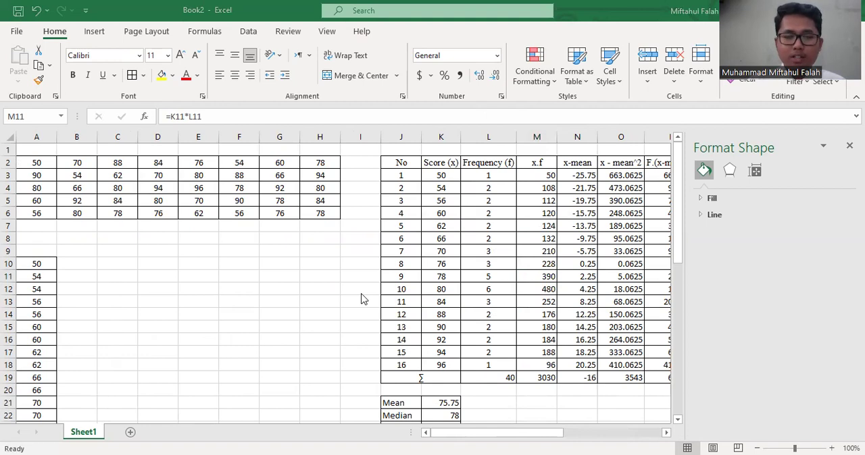
{"action": "scroll", "coordinate": [304, 289], "scroll_direction": "right", "scroll_amount": 2}
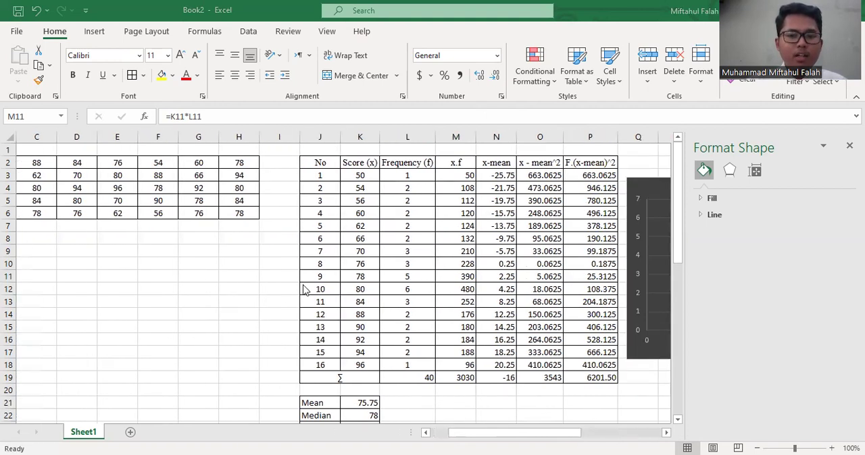
{"action": "scroll", "coordinate": [304, 289], "scroll_direction": "left", "scroll_amount": 2}
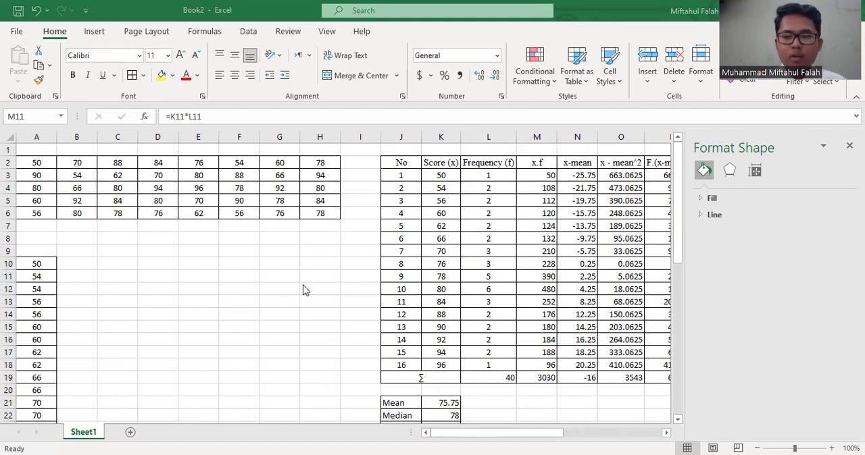